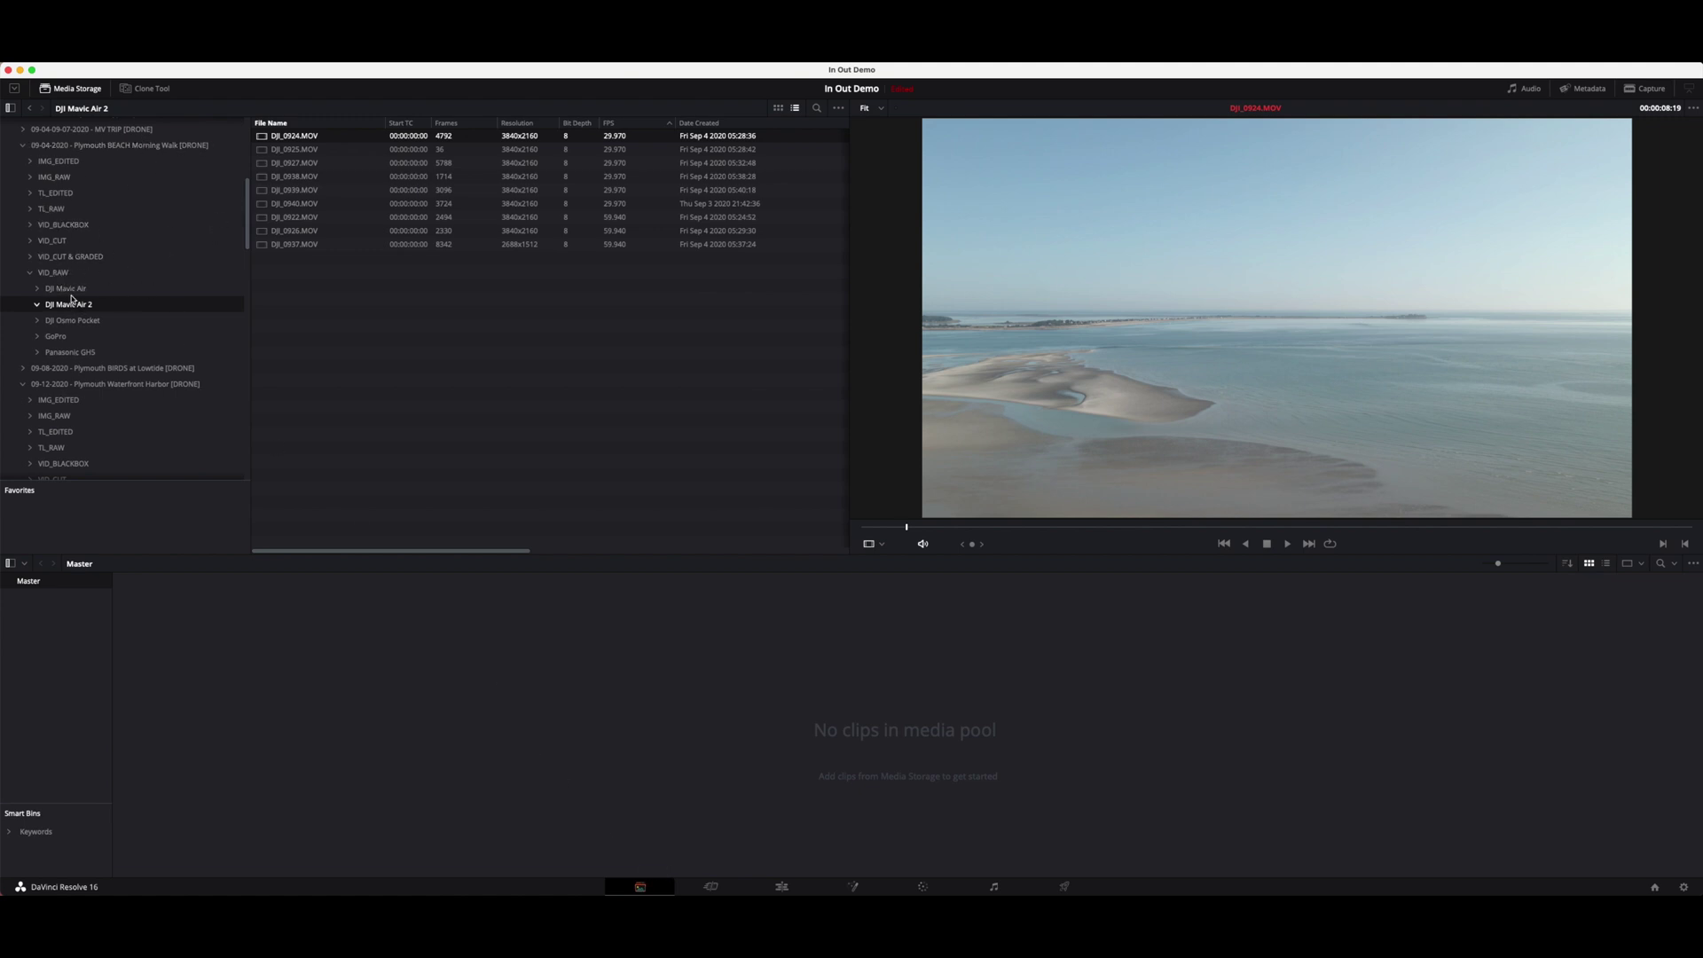
Step: Hide the storage folder tree so the Mavic Air 2 clip list shows its Resolution and FPS columns
{"action": "left_click_drag", "start_coordinate": [250, 133], "coordinate": [223, 135]}
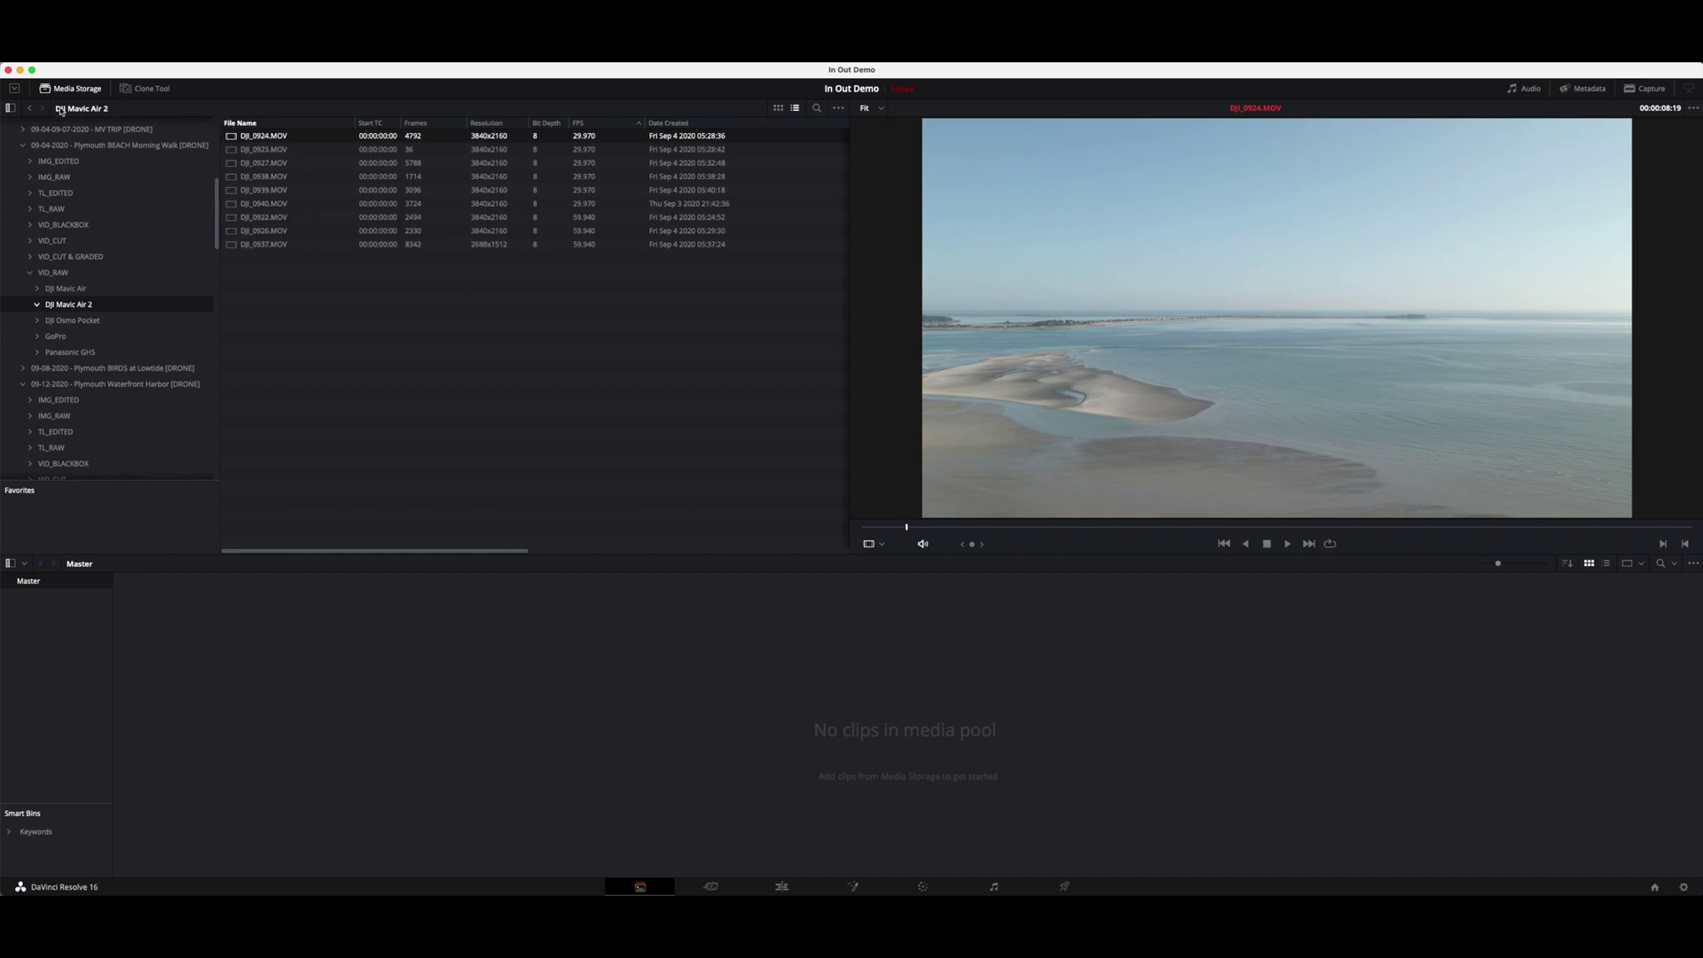
{"action": "left_click", "coordinate": [9, 107]}
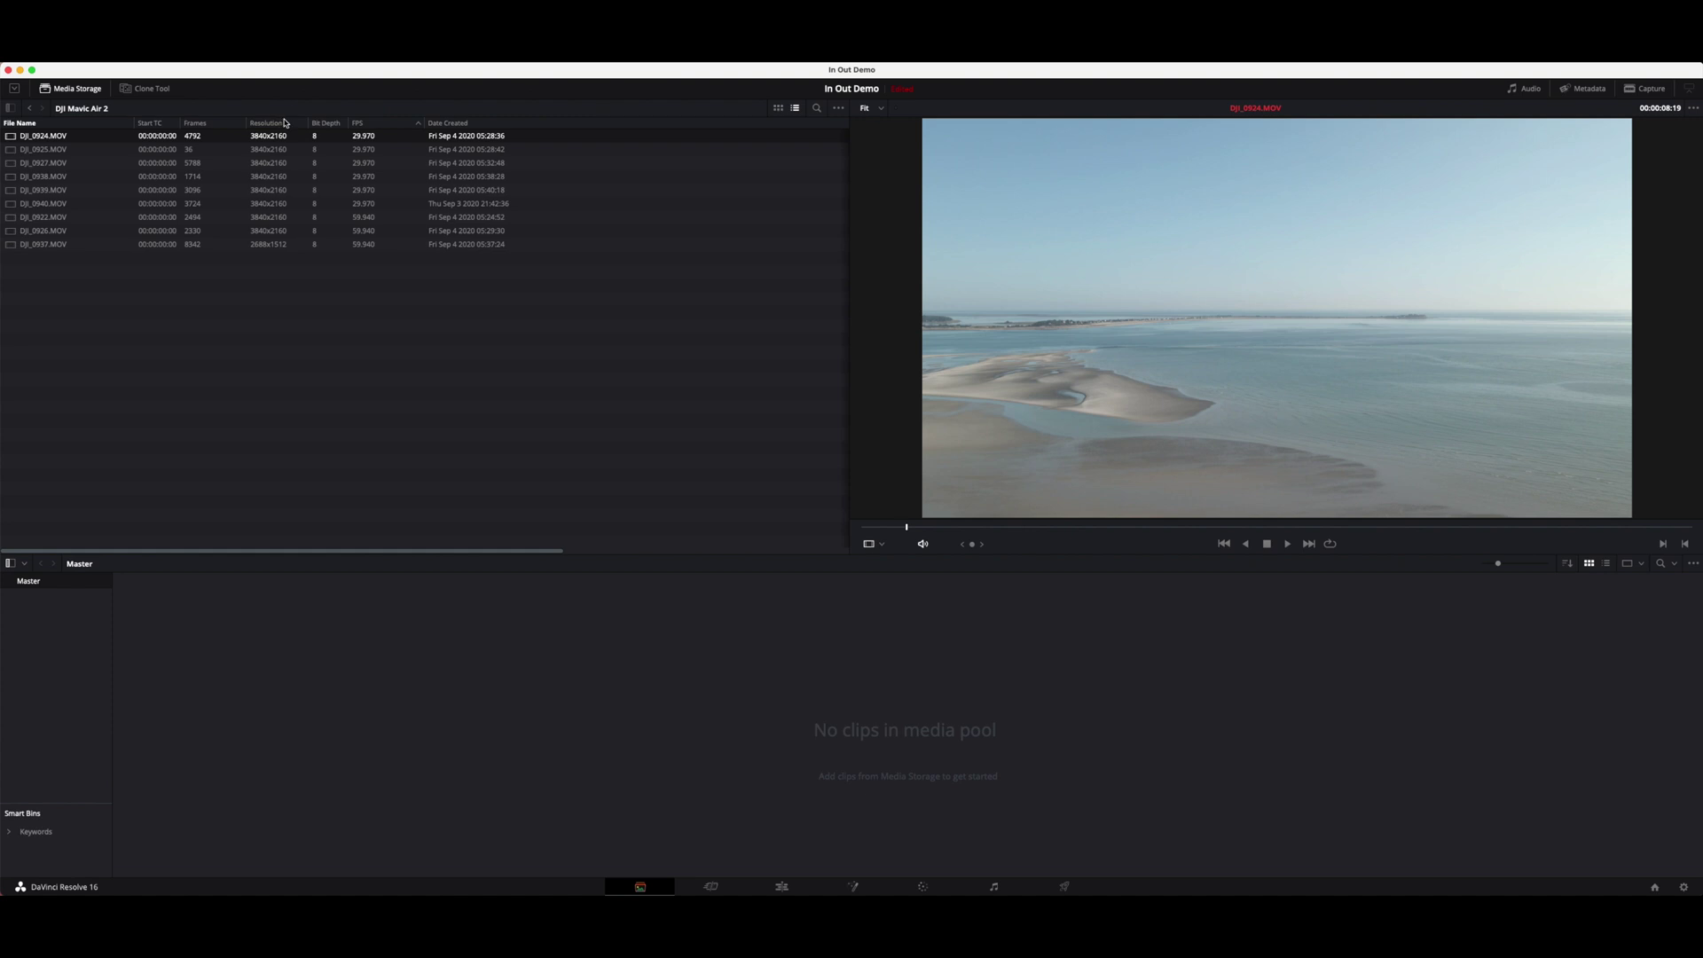
{"action": "mouse_move", "coordinate": [381, 125]}
{"action": "left_mouse_down"}
{"action": "mouse_move", "coordinate": [331, 123]}
{"action": "mouse_move", "coordinate": [368, 126]}
{"action": "left_mouse_up"}
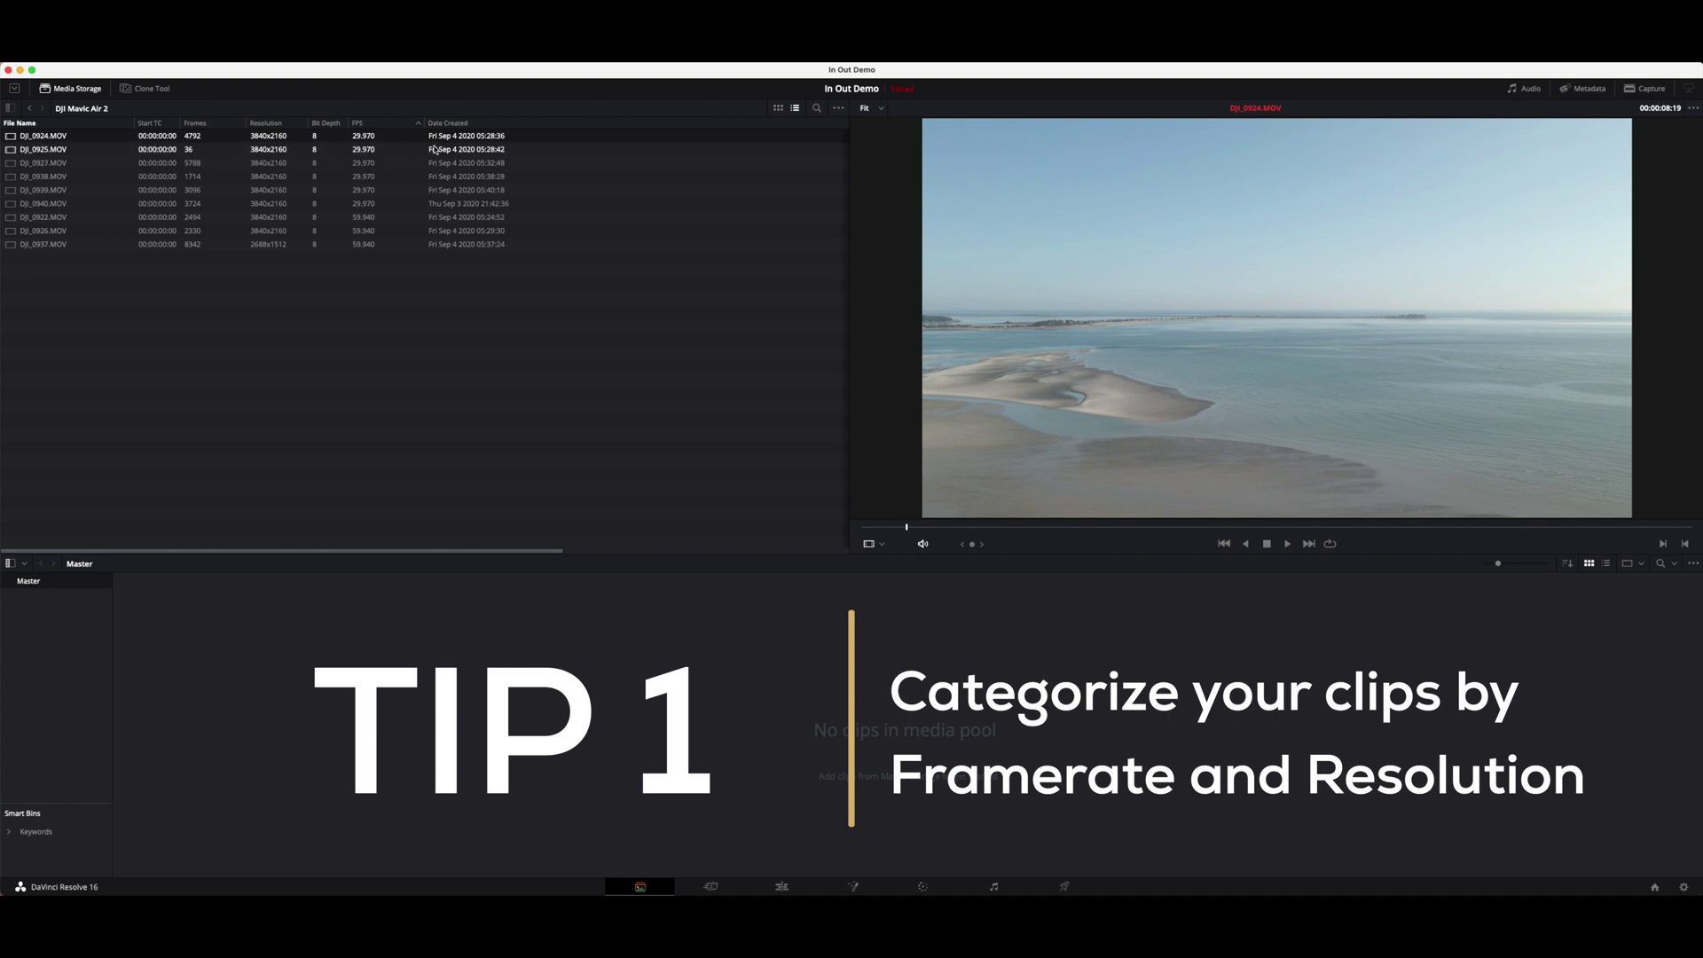
Step: Check the list columns, then add all nine Mavic Air 2 clips to the media pool
{"action": "right_click", "coordinate": [190, 126]}
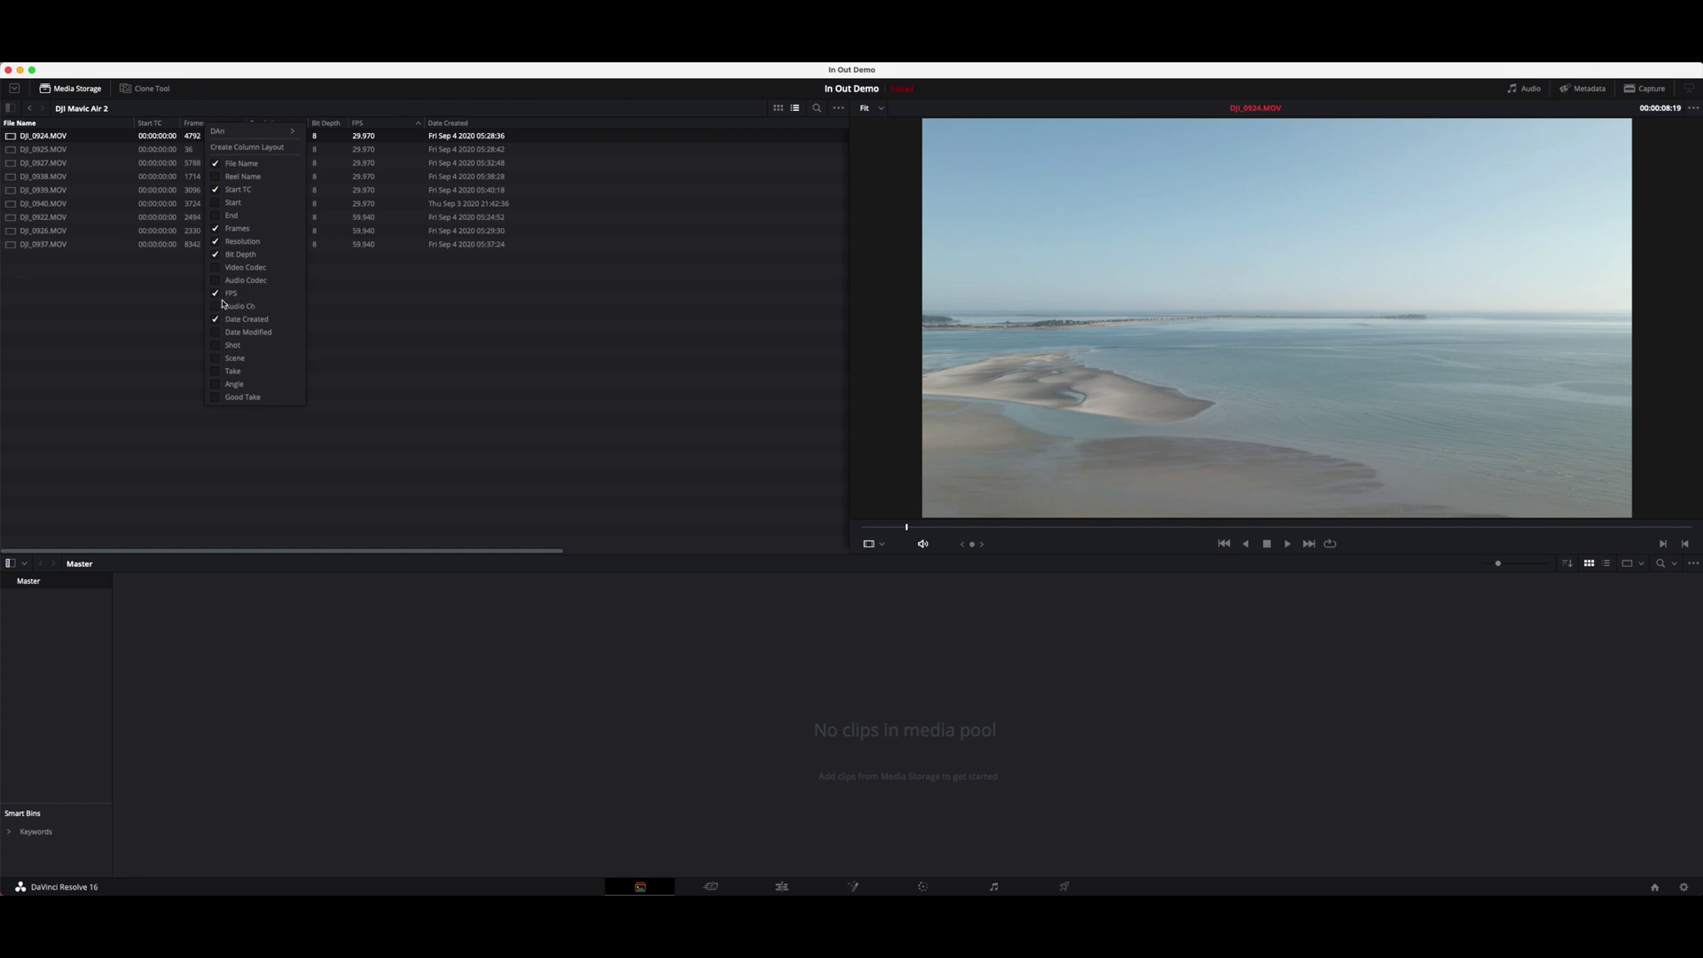
{"action": "left_click", "coordinate": [353, 321]}
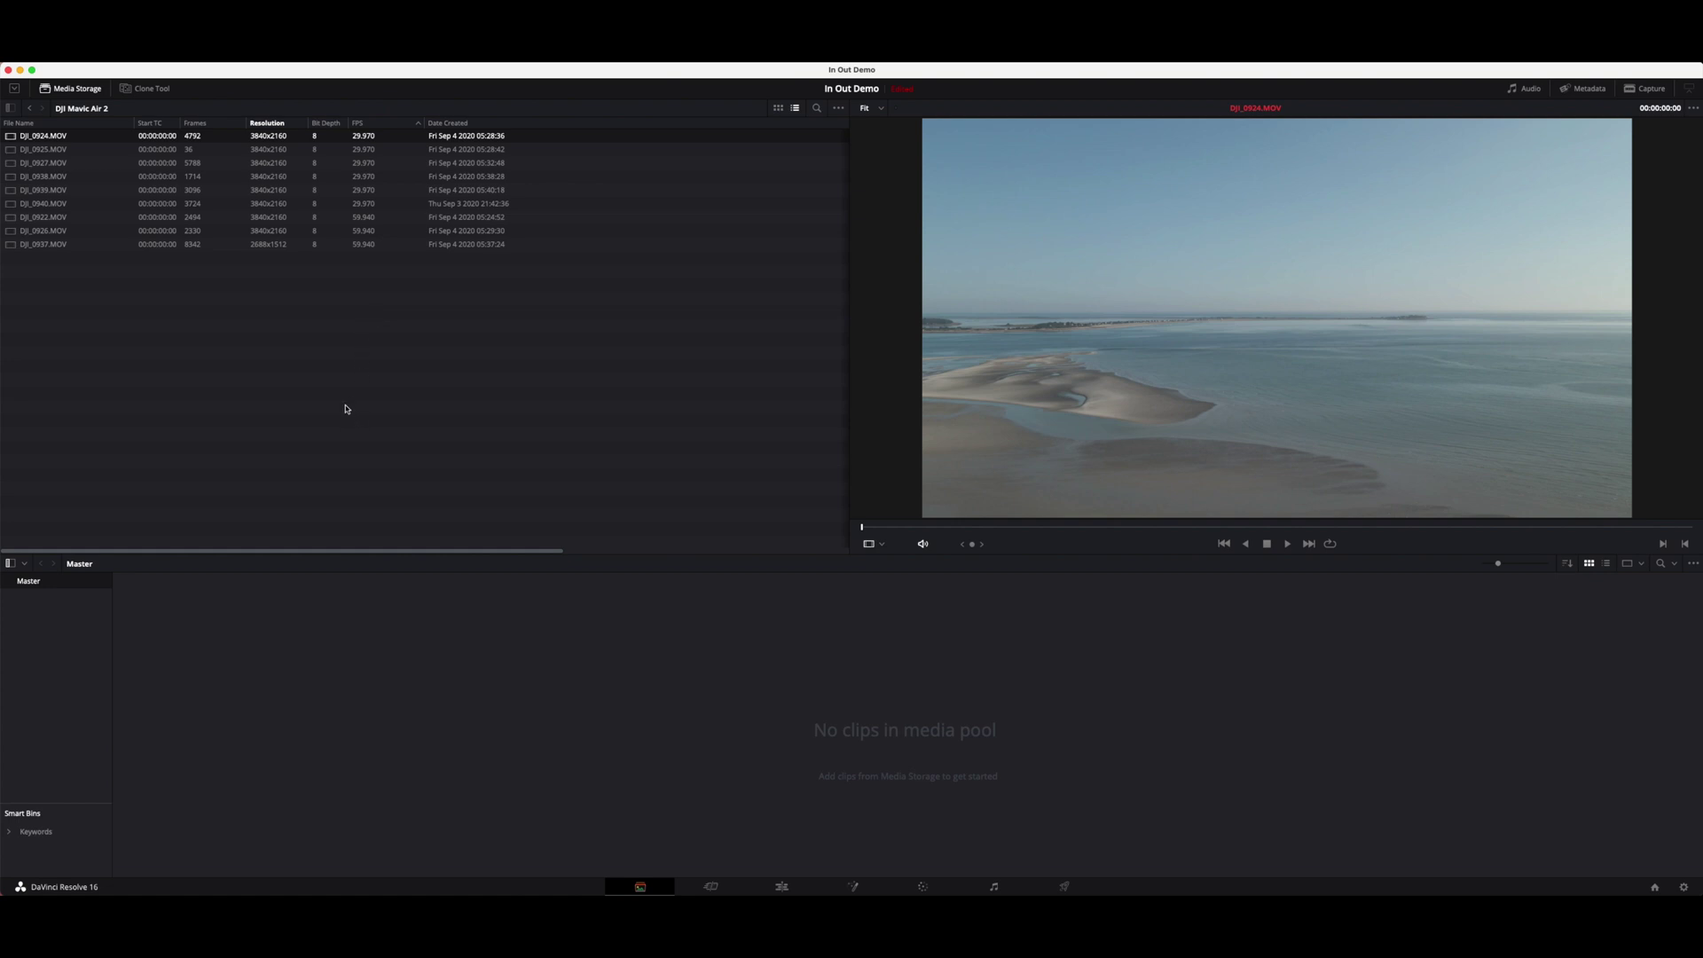
{"action": "left_click", "coordinate": [281, 245], "text": "shift"}
{"action": "left_click_drag", "start_coordinate": [282, 249], "coordinate": [410, 688]}
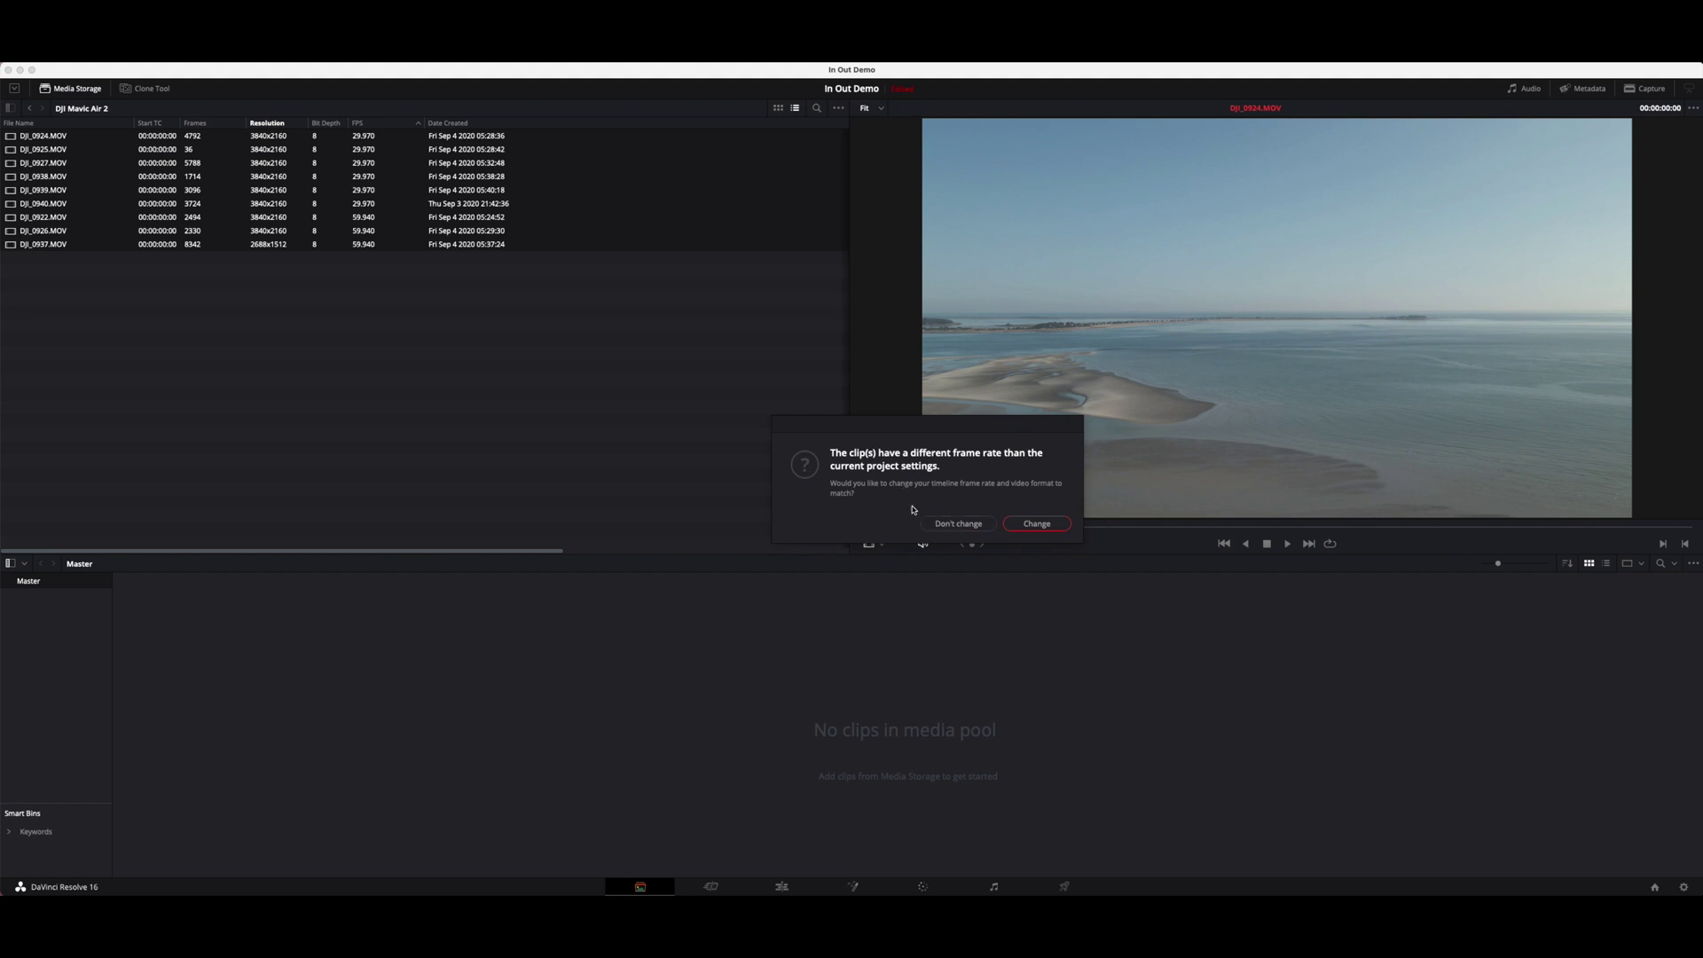
Step: Match the project frame rate to the clips and bring up Project Settings
{"action": "left_click", "coordinate": [1037, 524]}
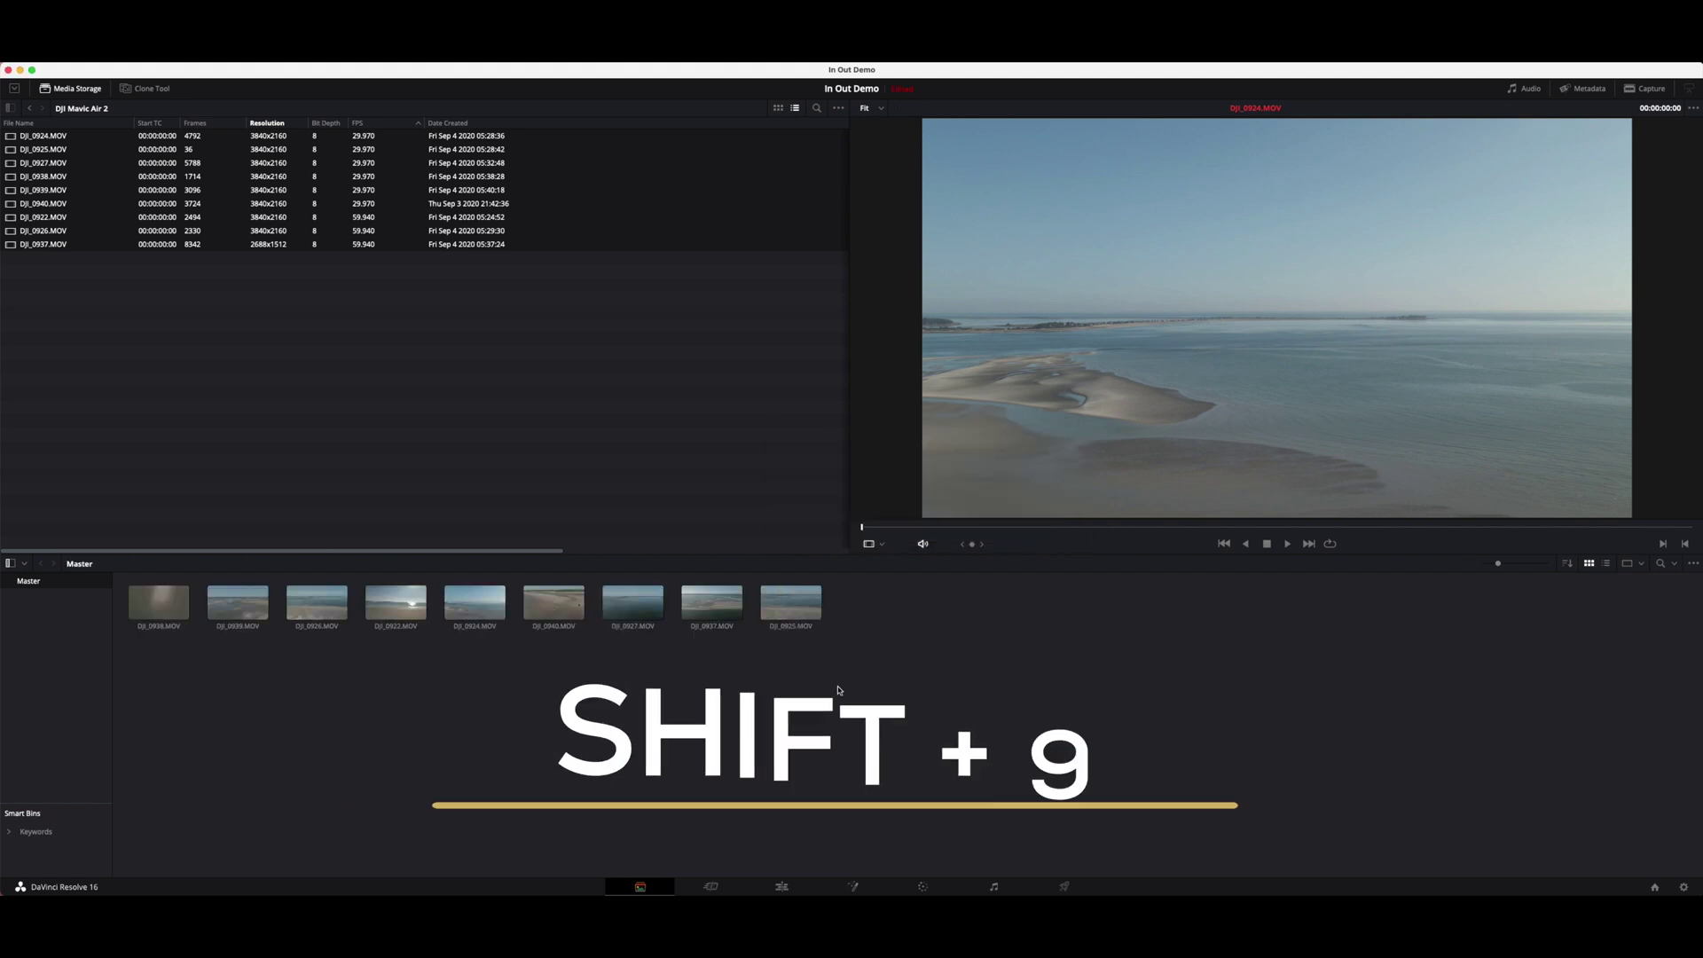
{"action": "key", "text": "shift+9"}
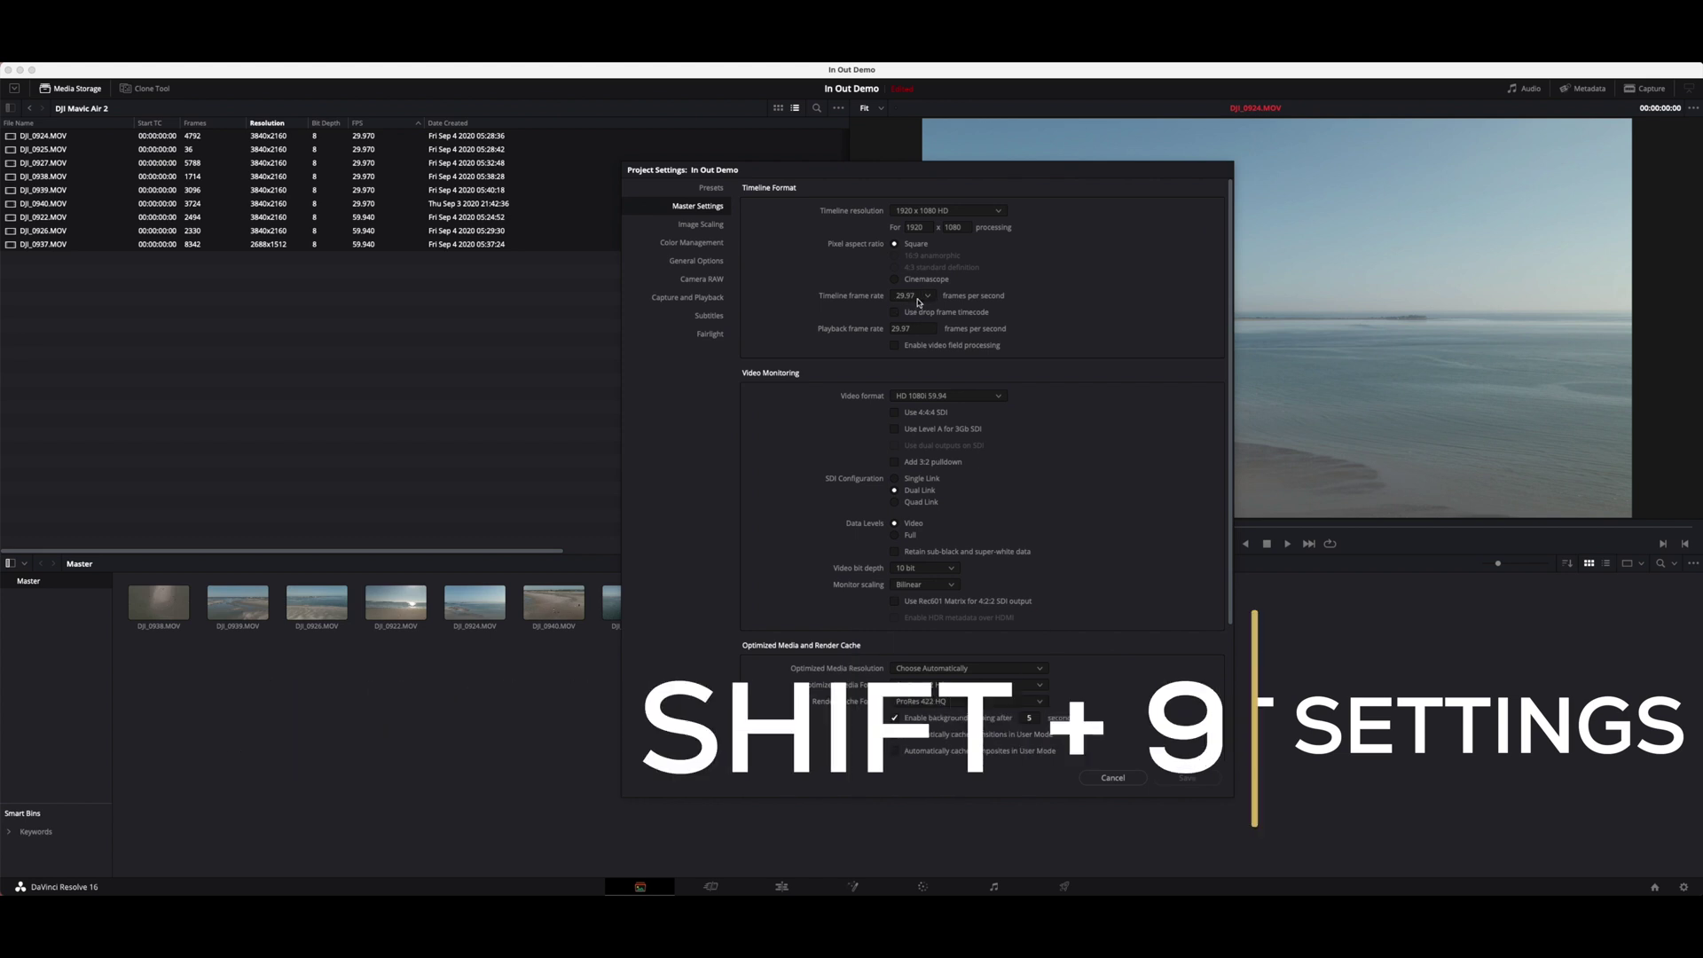
Step: Set the timeline resolution to 3840 x 2160 Ultra HD and save the project settings
{"action": "left_click", "coordinate": [929, 213]}
{"action": "scroll", "coordinate": [940, 284], "scroll_direction": "down", "scroll_amount": 2}
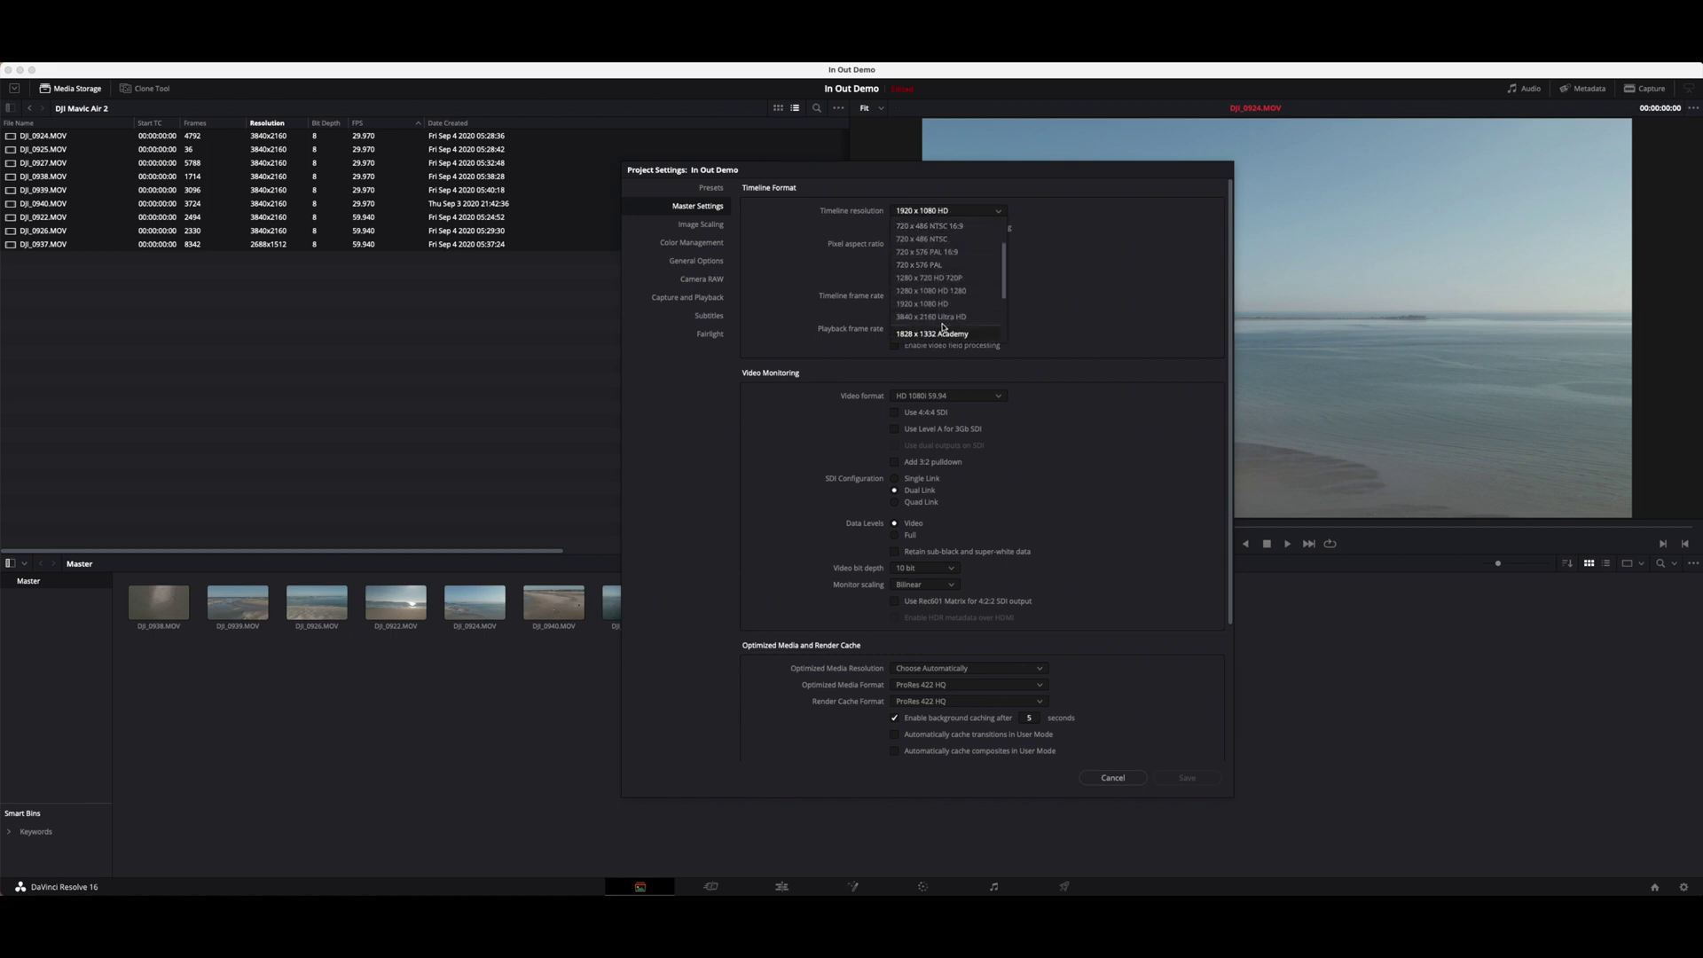
{"action": "left_click", "coordinate": [947, 318]}
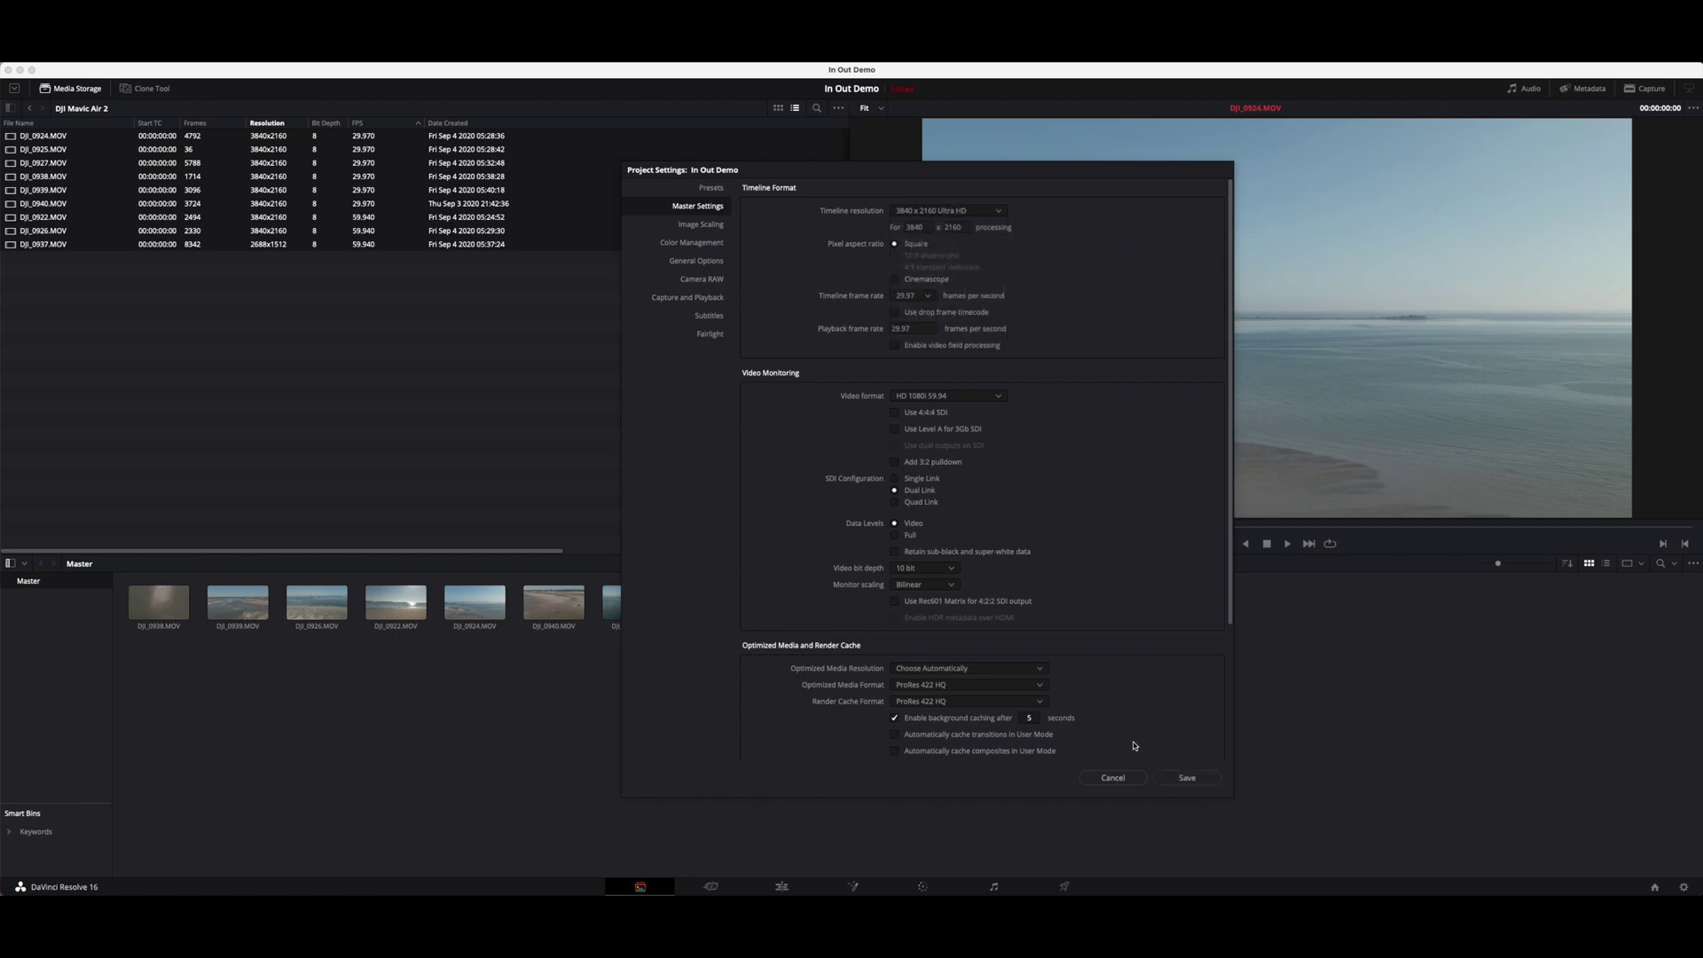
{"action": "left_click", "coordinate": [1185, 778]}
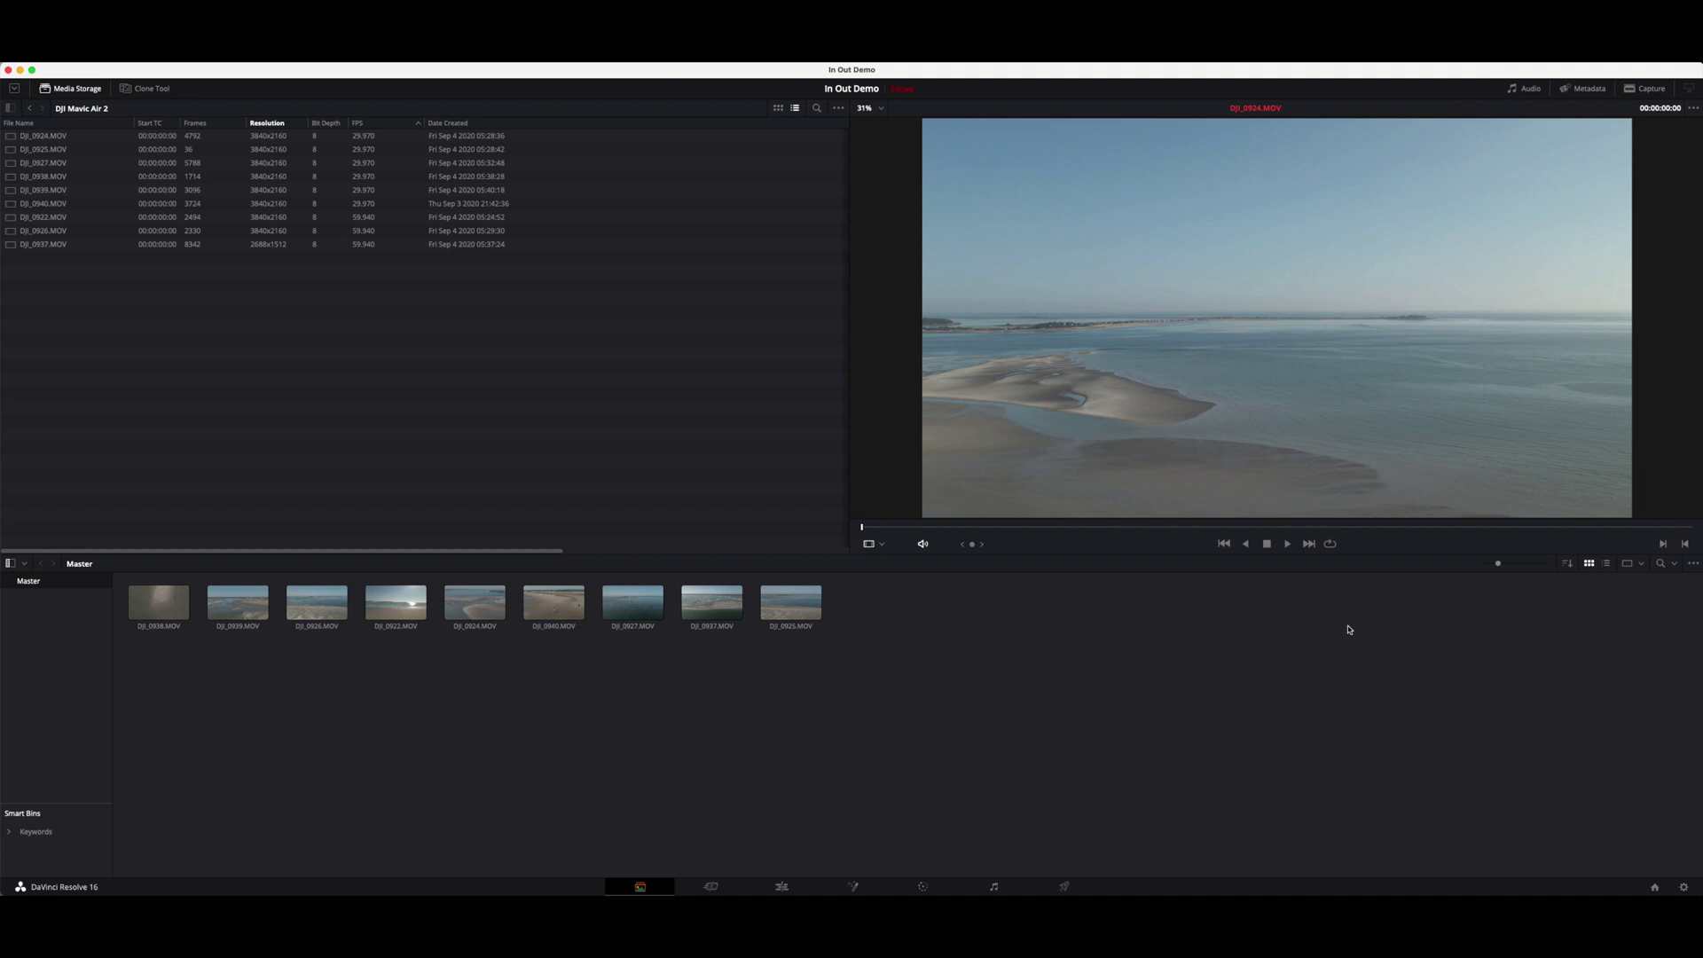
Step: Add a media pool bin named 4K 60FPS and select the 59.940 fps clips
{"action": "right_click", "coordinate": [525, 684]}
{"action": "left_click", "coordinate": [630, 759]}
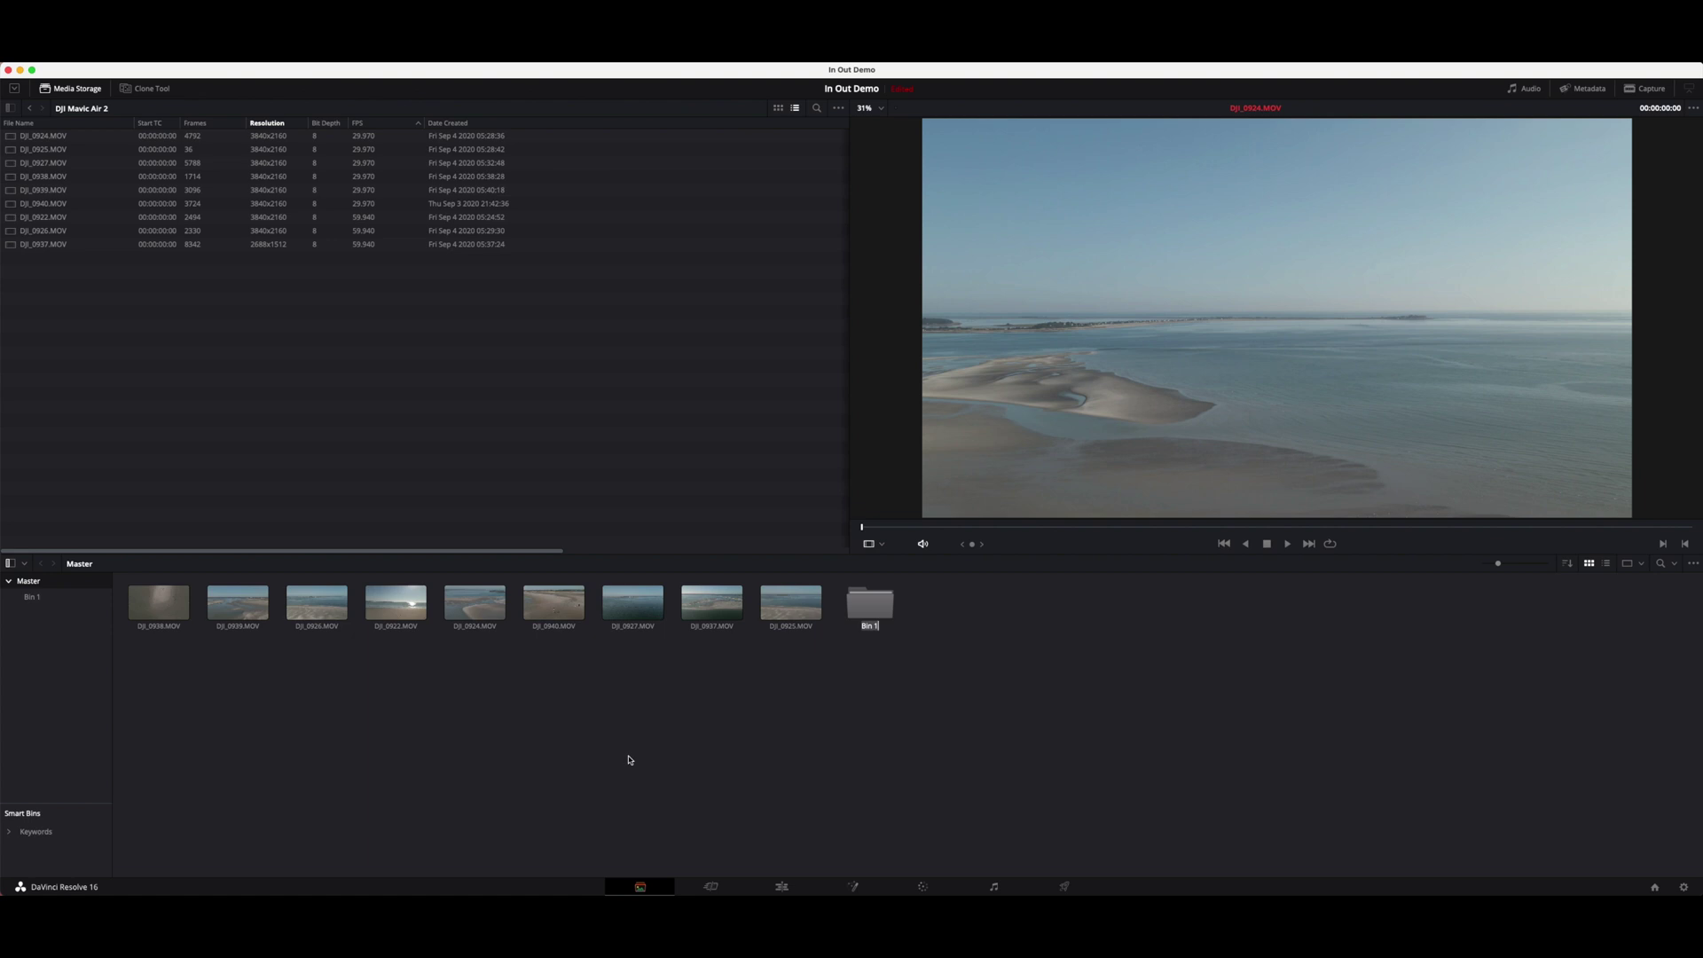
{"action": "type", "text": "4K 60FPS"}
{"action": "key", "text": "Return"}
{"action": "left_click", "coordinate": [359, 218]}
{"action": "left_click", "coordinate": [358, 230], "text": "shift"}
{"action": "left_click", "coordinate": [359, 243], "text": "shift"}
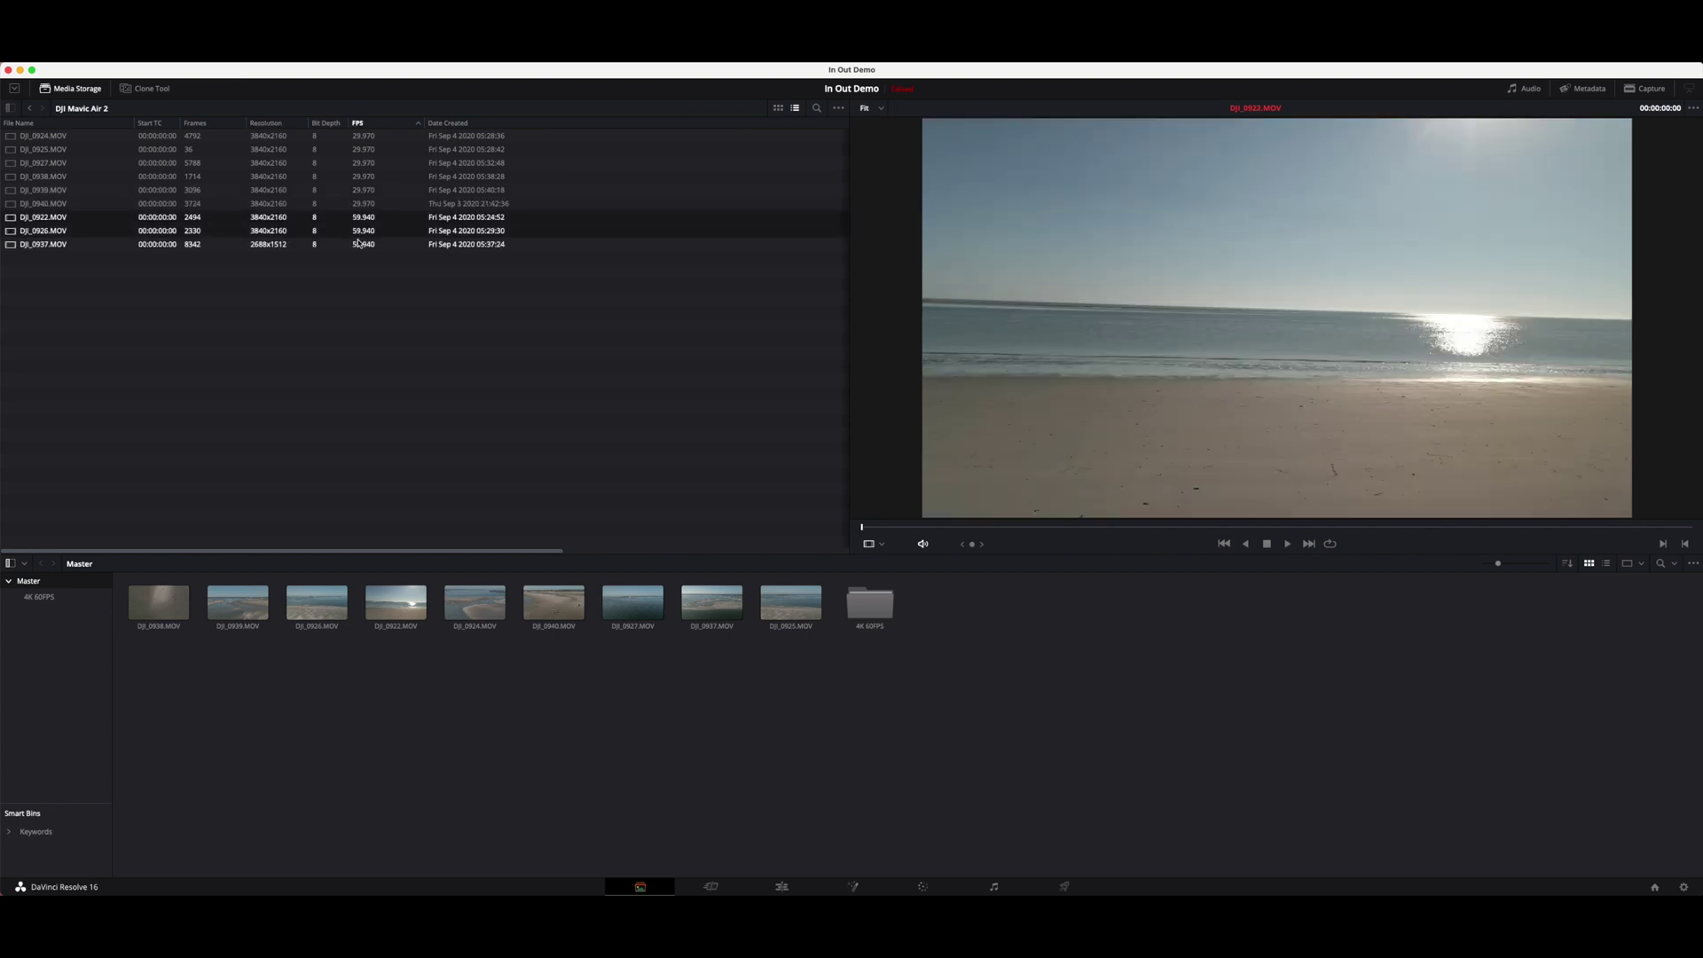
Step: Add a second bin named 4K 30FPS and select the 29.970 fps clips
{"action": "right_click", "coordinate": [777, 741]}
{"action": "left_click", "coordinate": [807, 648]}
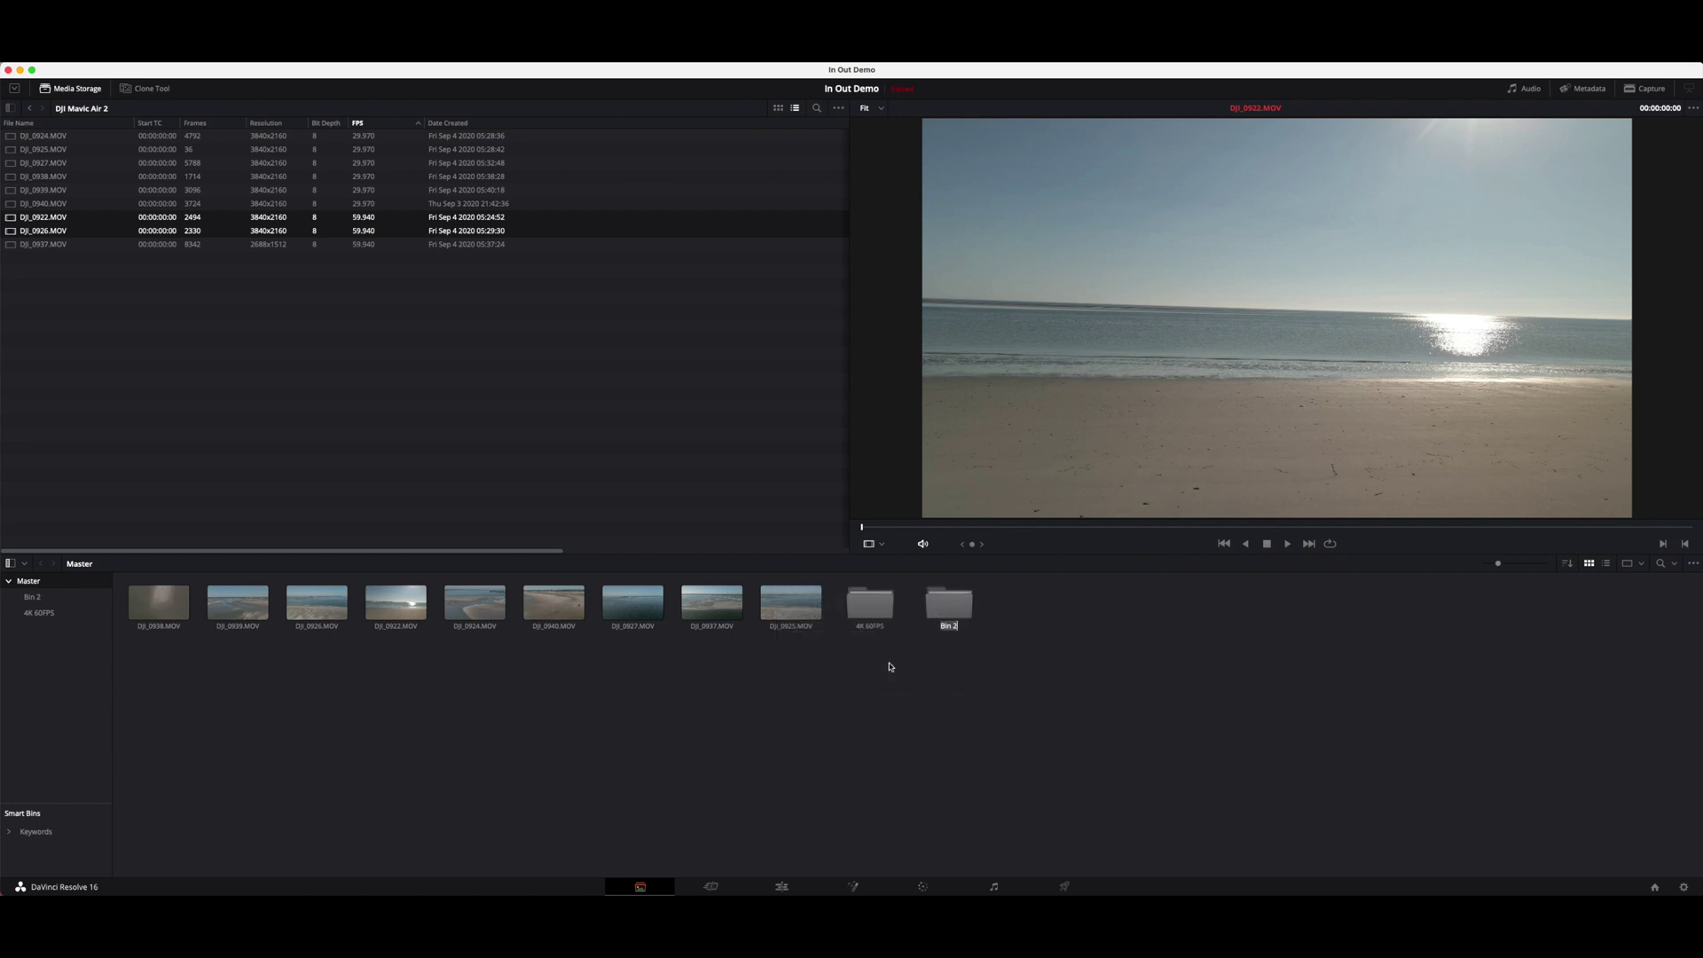
{"action": "type", "text": "4K 30FPS"}
{"action": "key", "text": "Return"}
{"action": "left_click", "coordinate": [373, 204]}
{"action": "left_click", "coordinate": [382, 136], "text": "shift"}
{"action": "left_click", "coordinate": [402, 230], "text": "super"}
Step: Add a third bin named 2.7K 60FPS and switch the media pool to List View
{"action": "right_click", "coordinate": [777, 719]}
{"action": "left_click", "coordinate": [823, 786]}
{"action": "type", "text": "2.7K"}
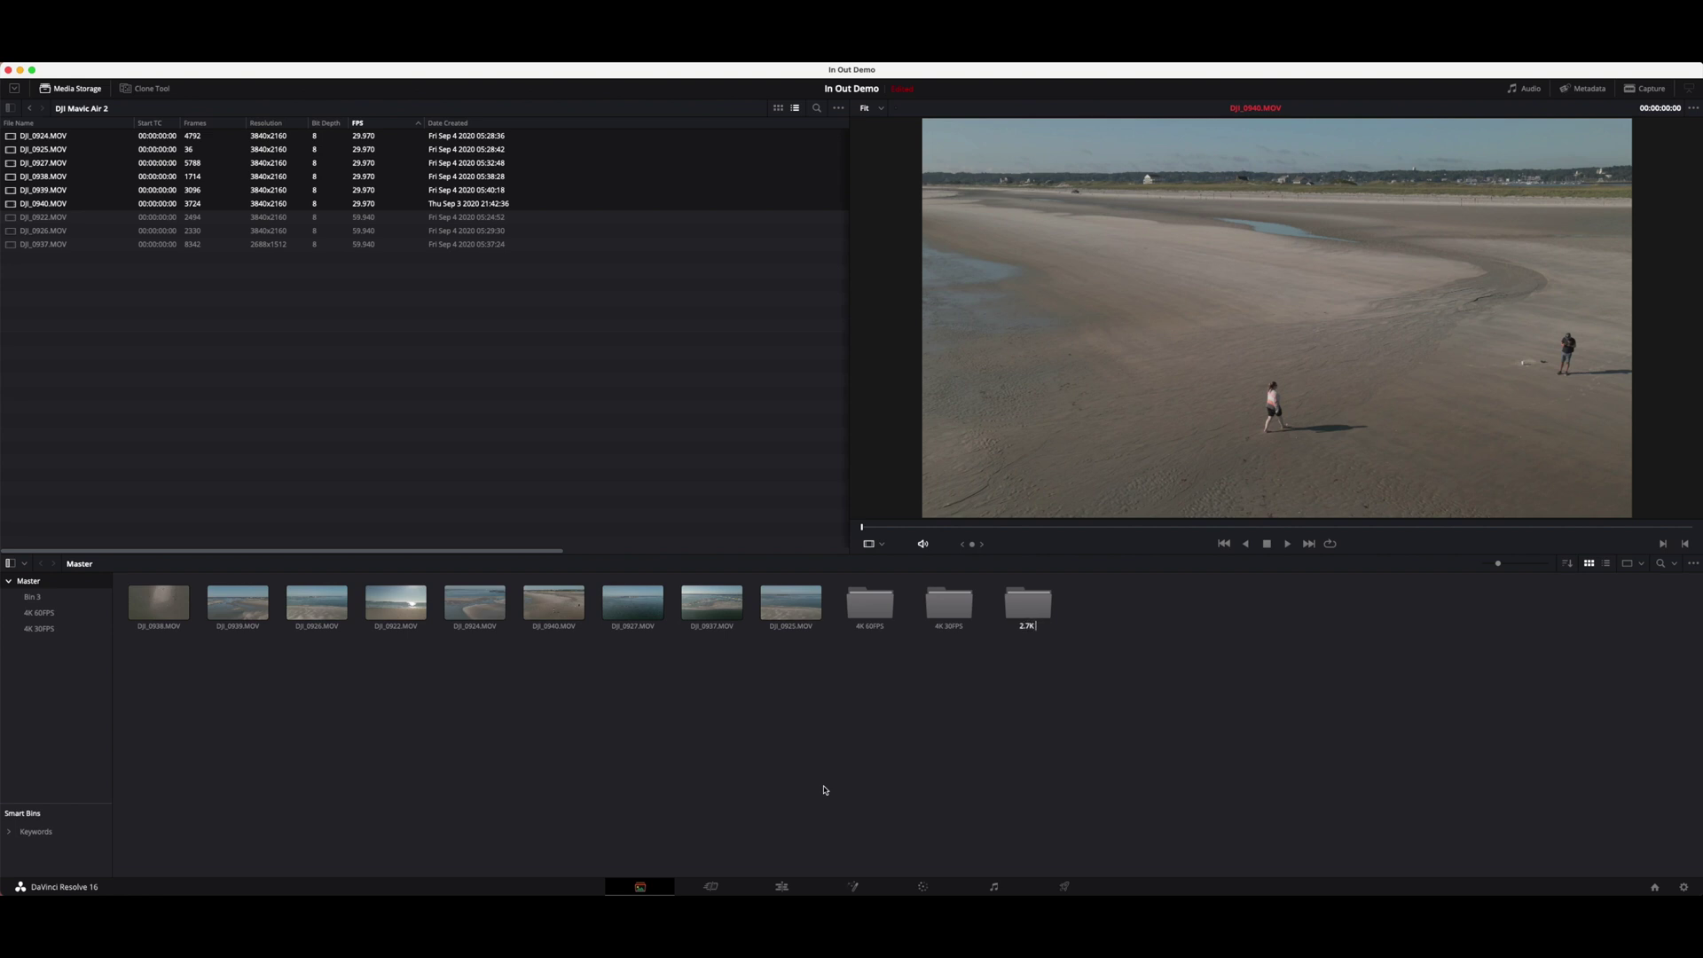
{"action": "type", "text": " 60FPS"}
{"action": "key", "text": "Return"}
{"action": "left_click", "coordinate": [1606, 563]}
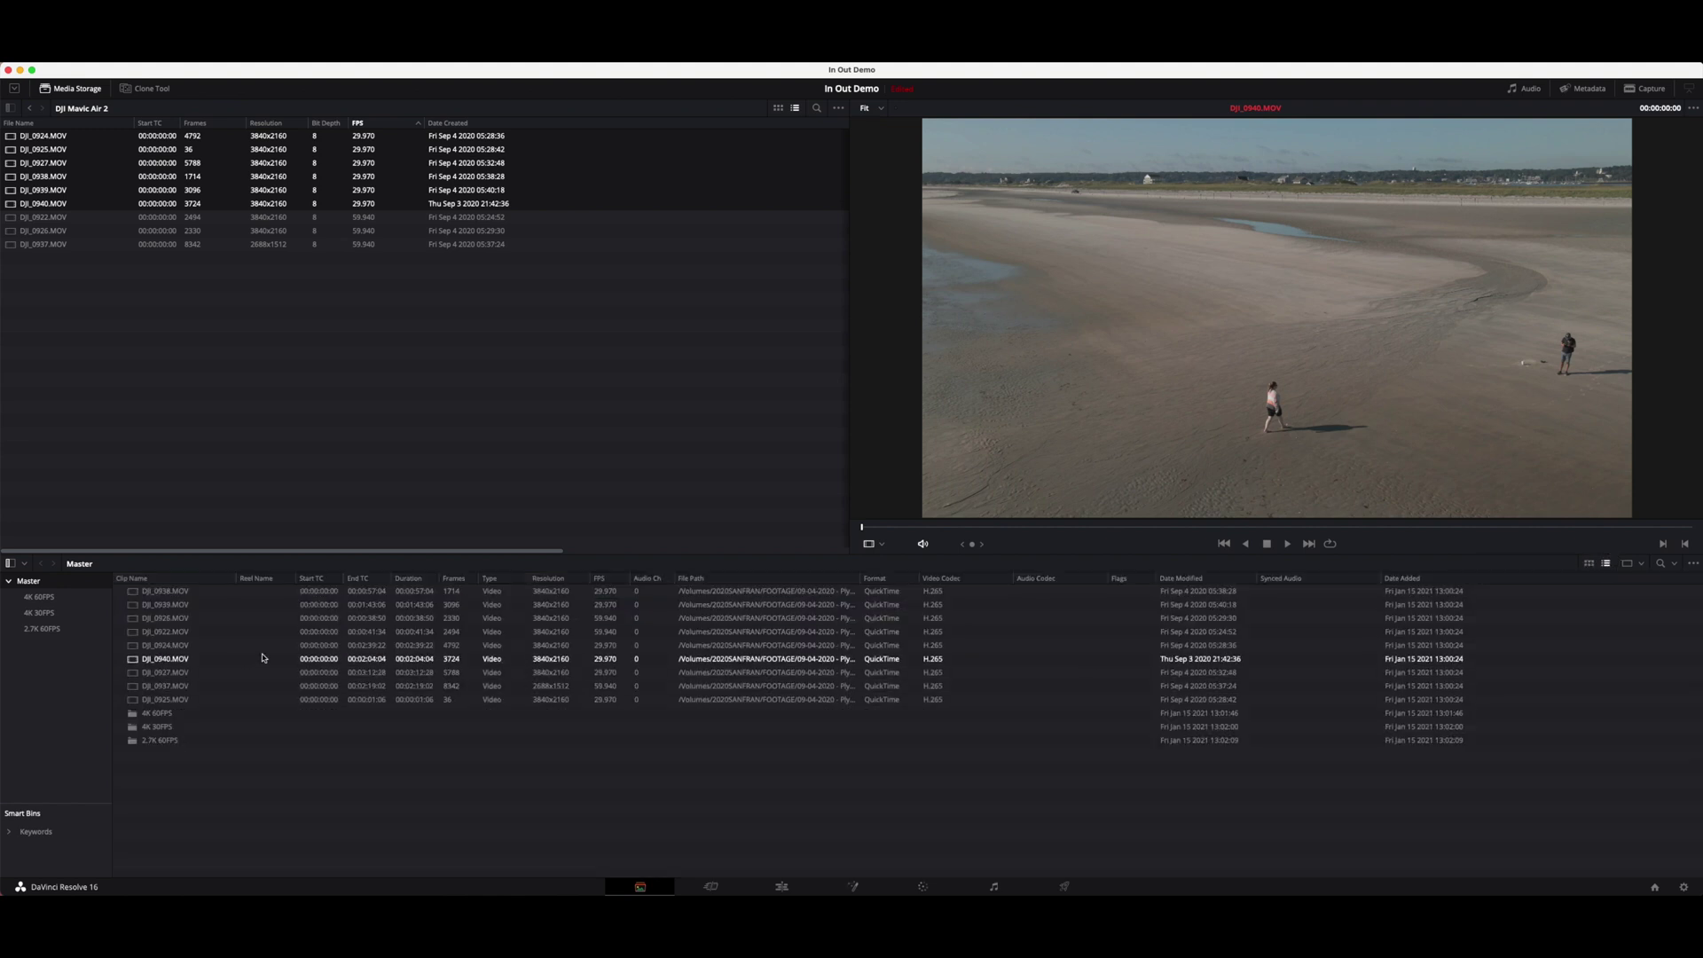
Step: Sort the media pool by FPS and move the six 29.970 fps clips into the 4K 30FPS bin
{"action": "left_click", "coordinate": [243, 595]}
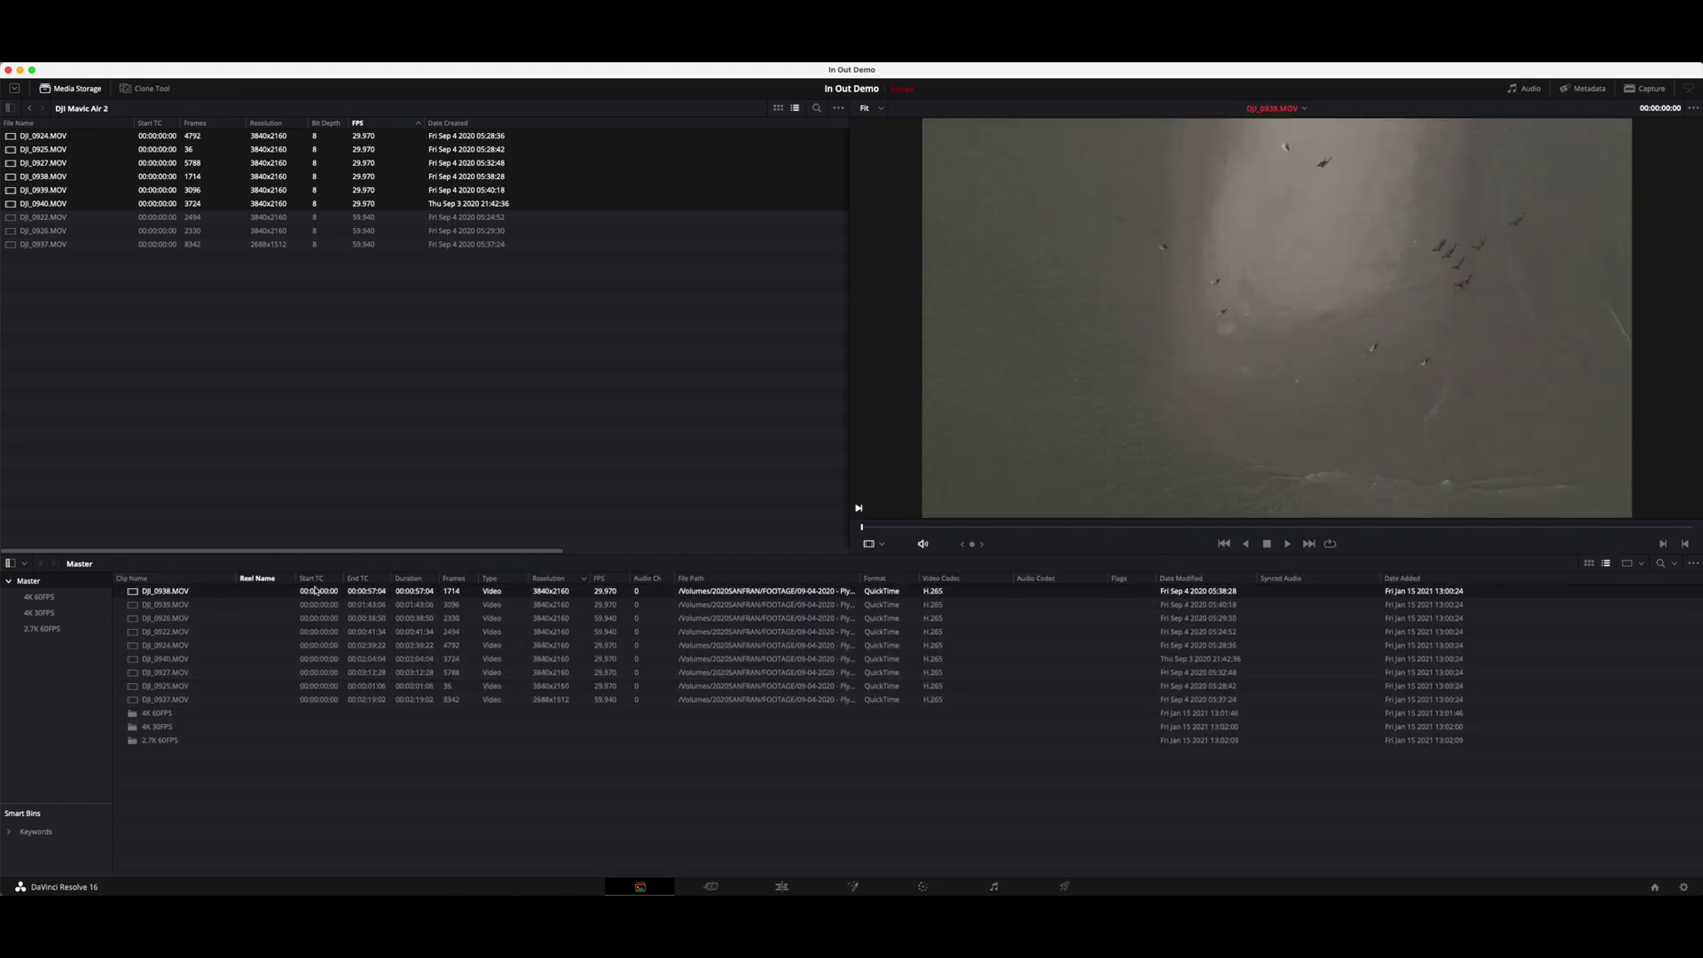
{"action": "left_click", "coordinate": [608, 577]}
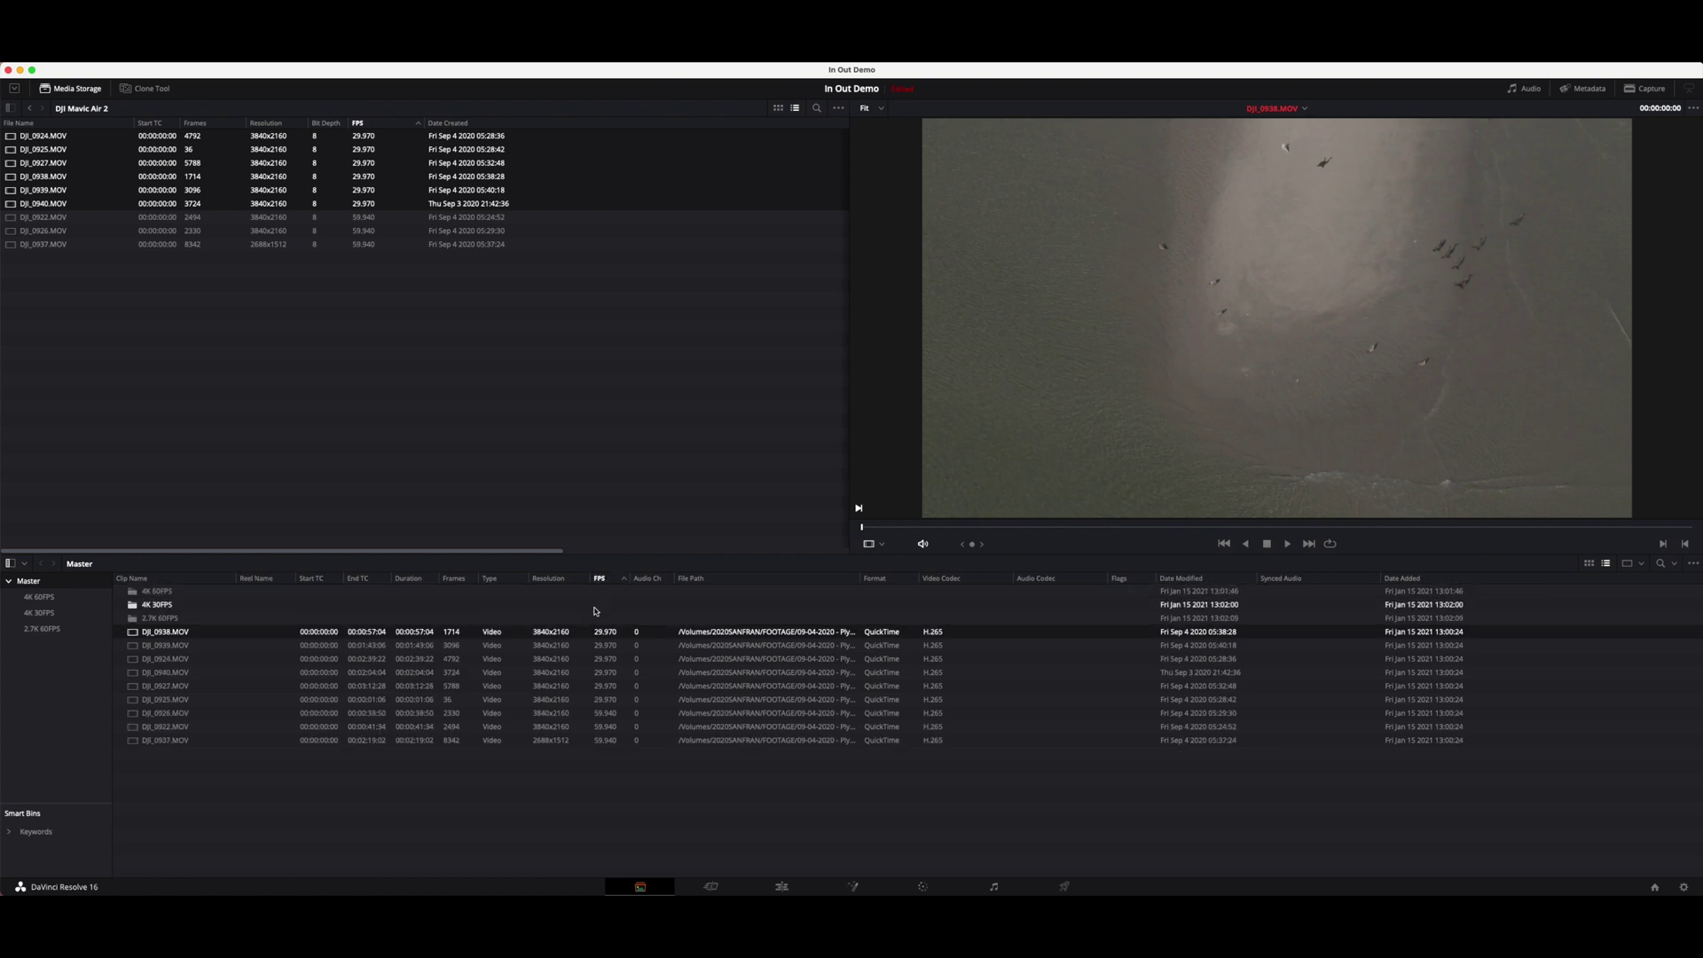
{"action": "left_click", "coordinate": [610, 700], "text": "shift"}
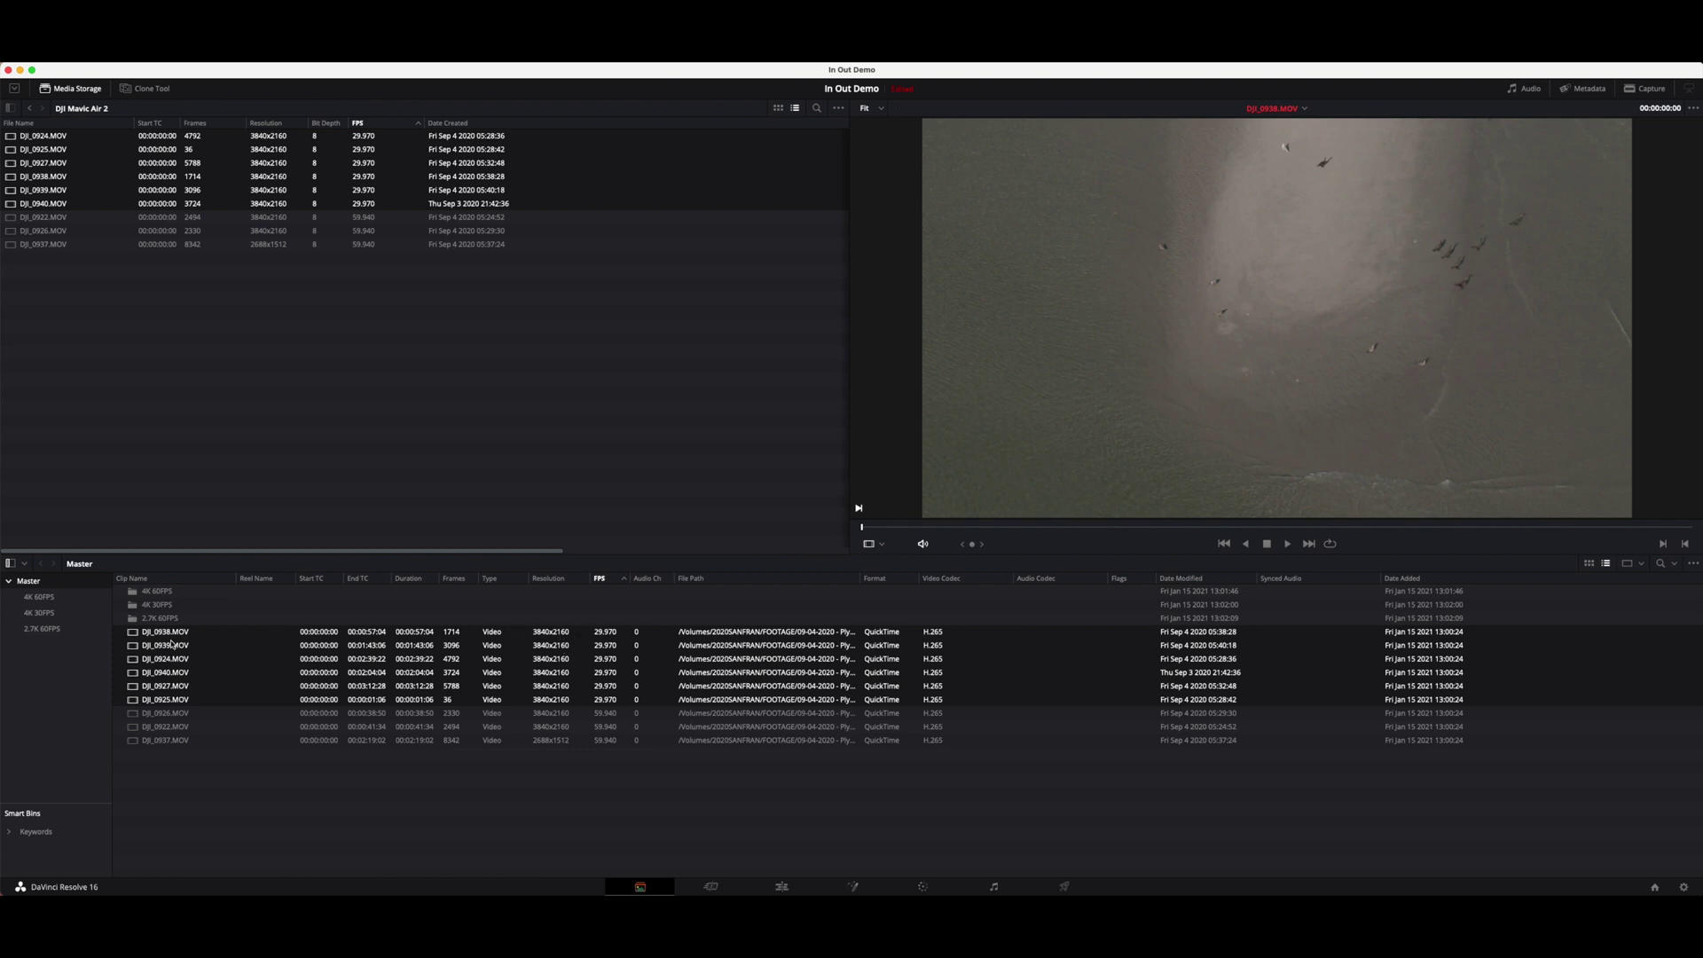
{"action": "left_click_drag", "start_coordinate": [140, 632], "coordinate": [161, 607]}
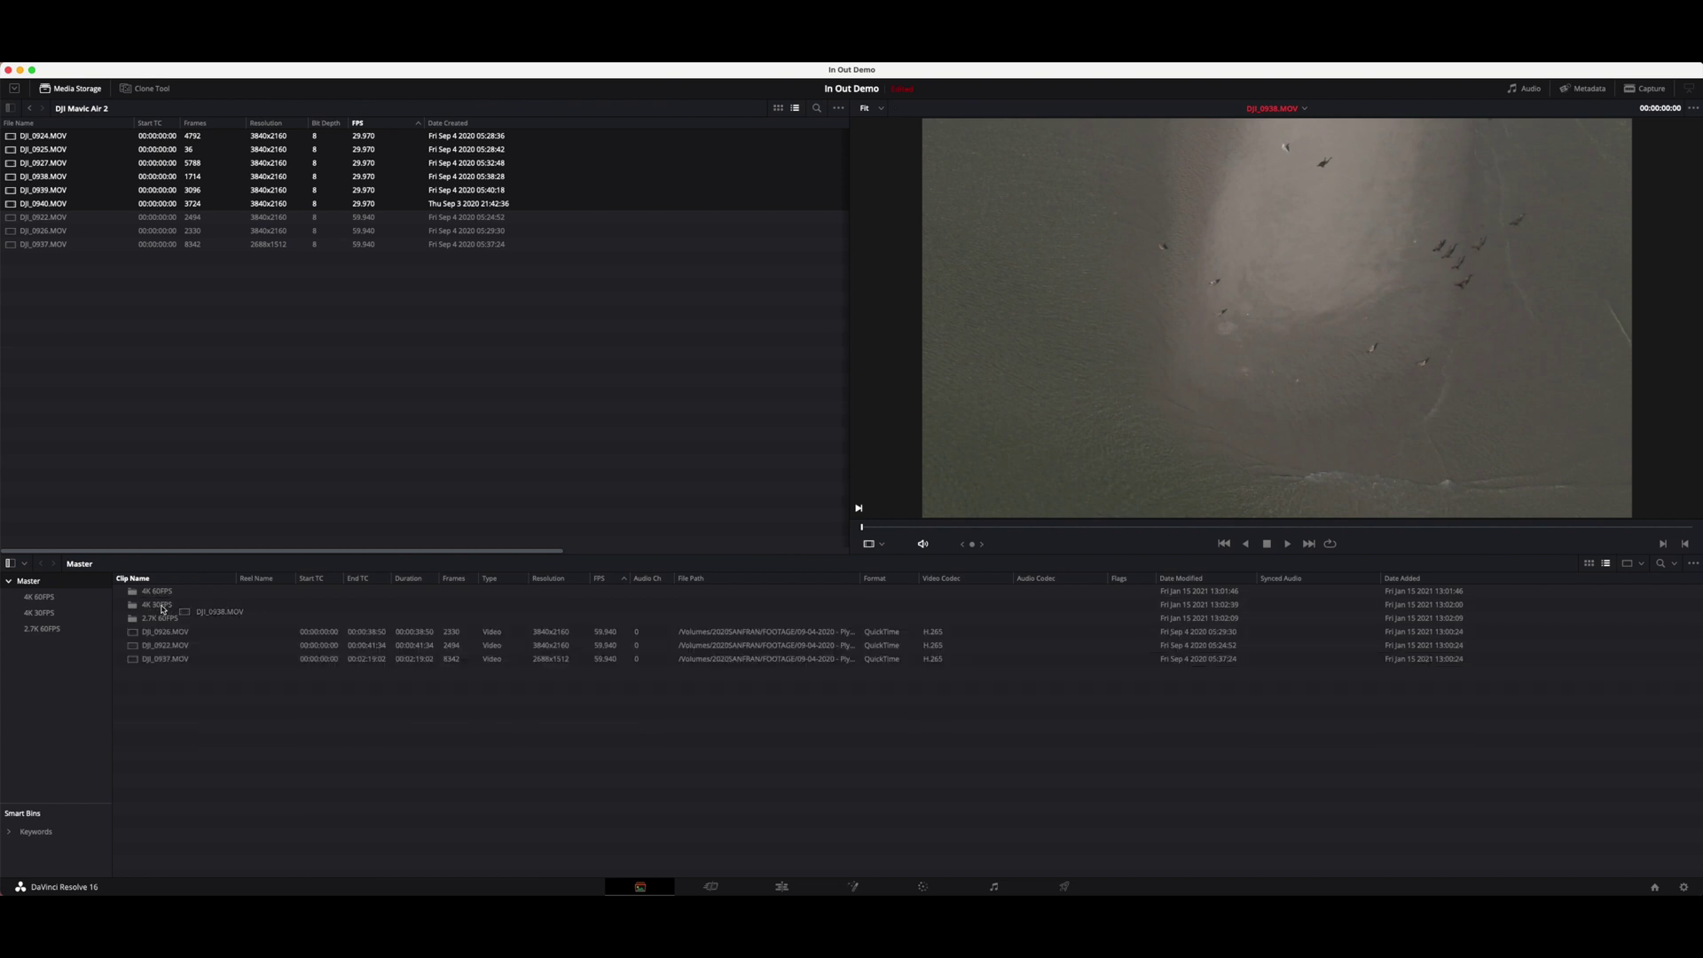
Step: Move DJI_0926.MOV and DJI_0922.MOV into the 4K 60FPS bin, open it, and select both
{"action": "left_click", "coordinate": [436, 633]}
{"action": "left_click", "coordinate": [426, 645], "text": "shift"}
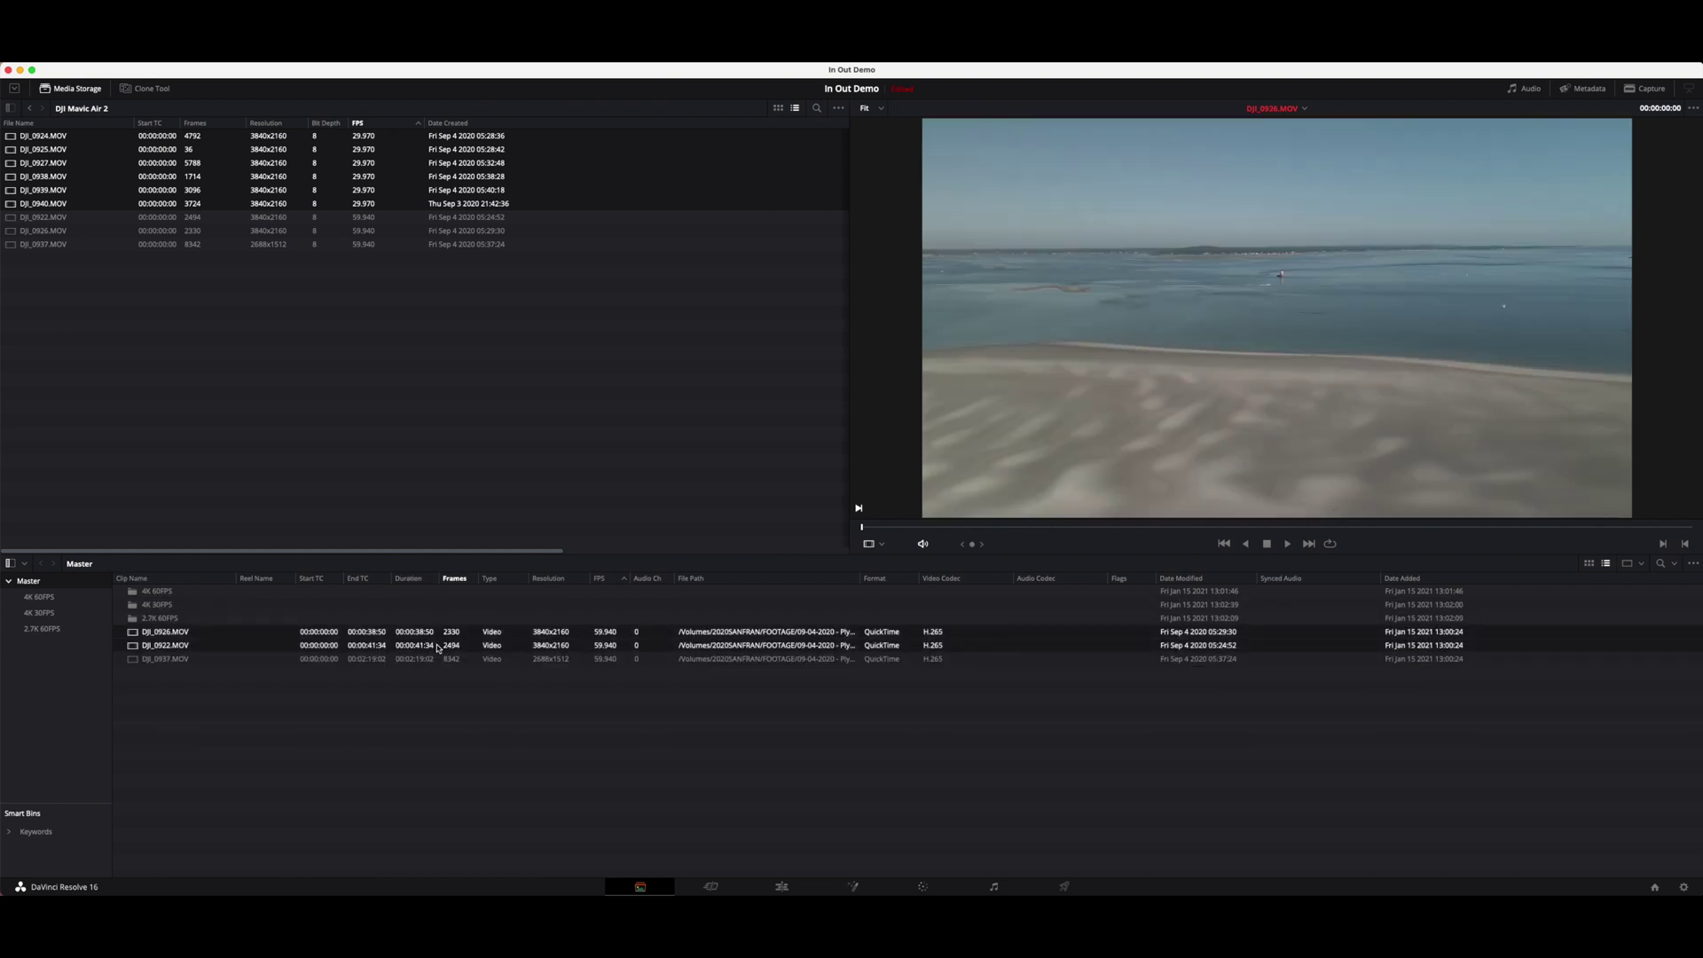
{"action": "mouse_move", "coordinate": [178, 632]}
{"action": "left_mouse_down"}
{"action": "mouse_move", "coordinate": [169, 594]}
{"action": "mouse_move", "coordinate": [165, 621]}
{"action": "left_mouse_up"}
{"action": "double_click", "coordinate": [157, 591]}
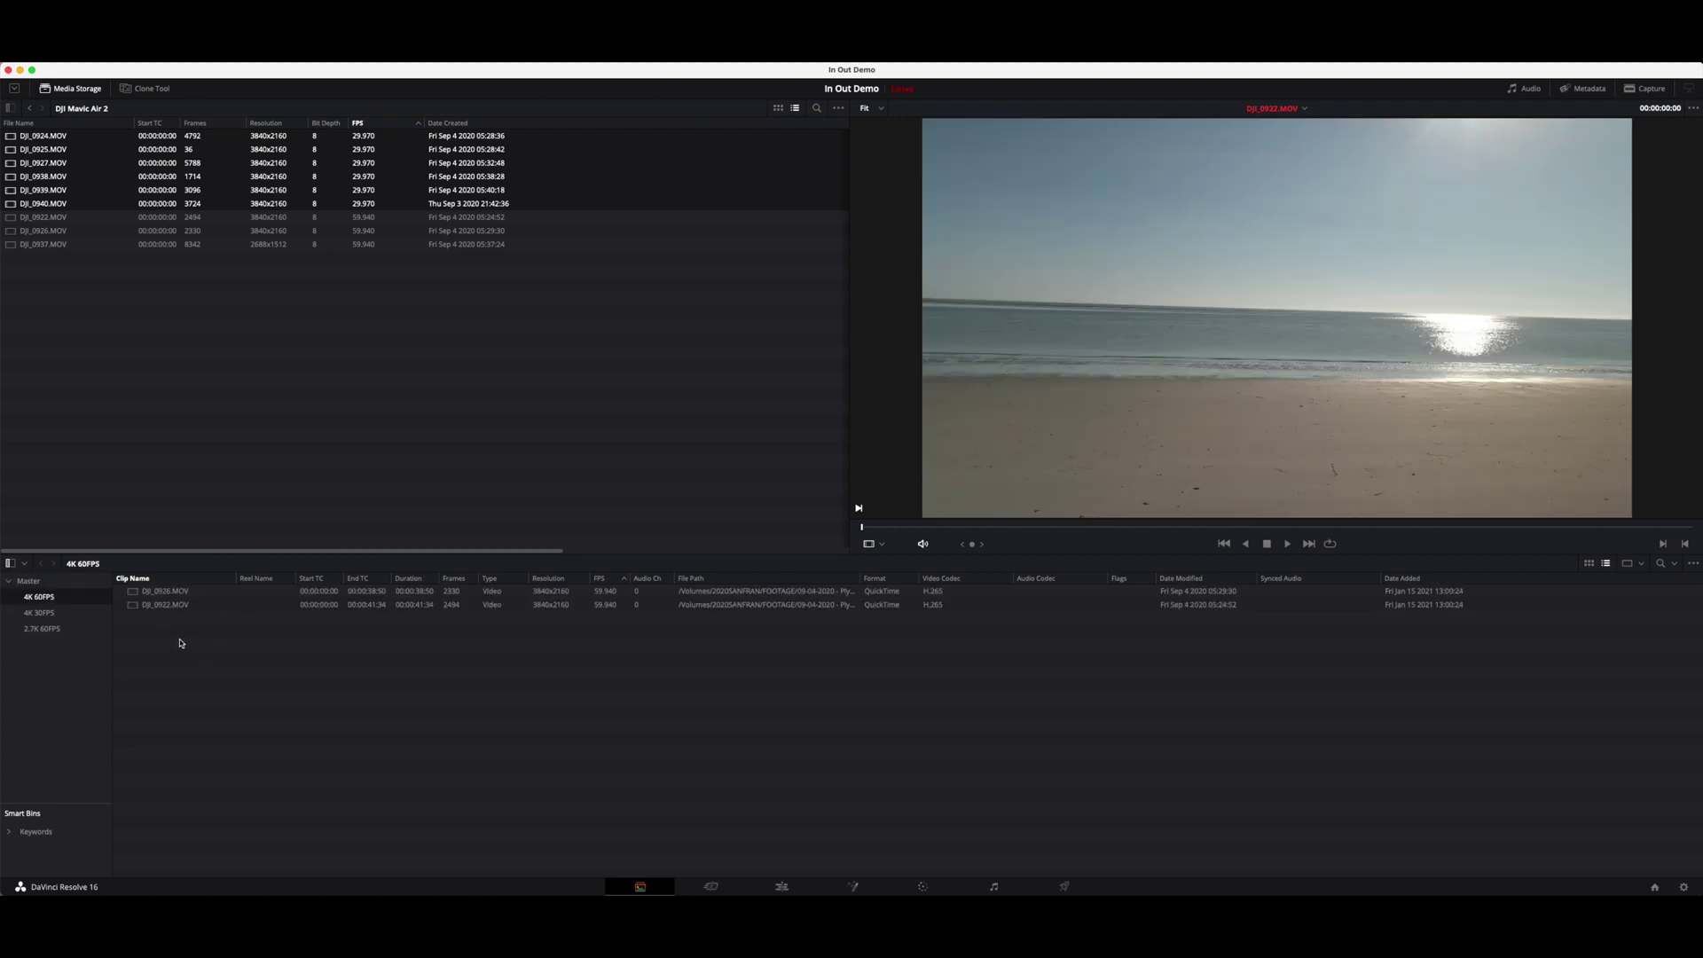
{"action": "left_click_drag", "start_coordinate": [144, 646], "coordinate": [188, 579]}
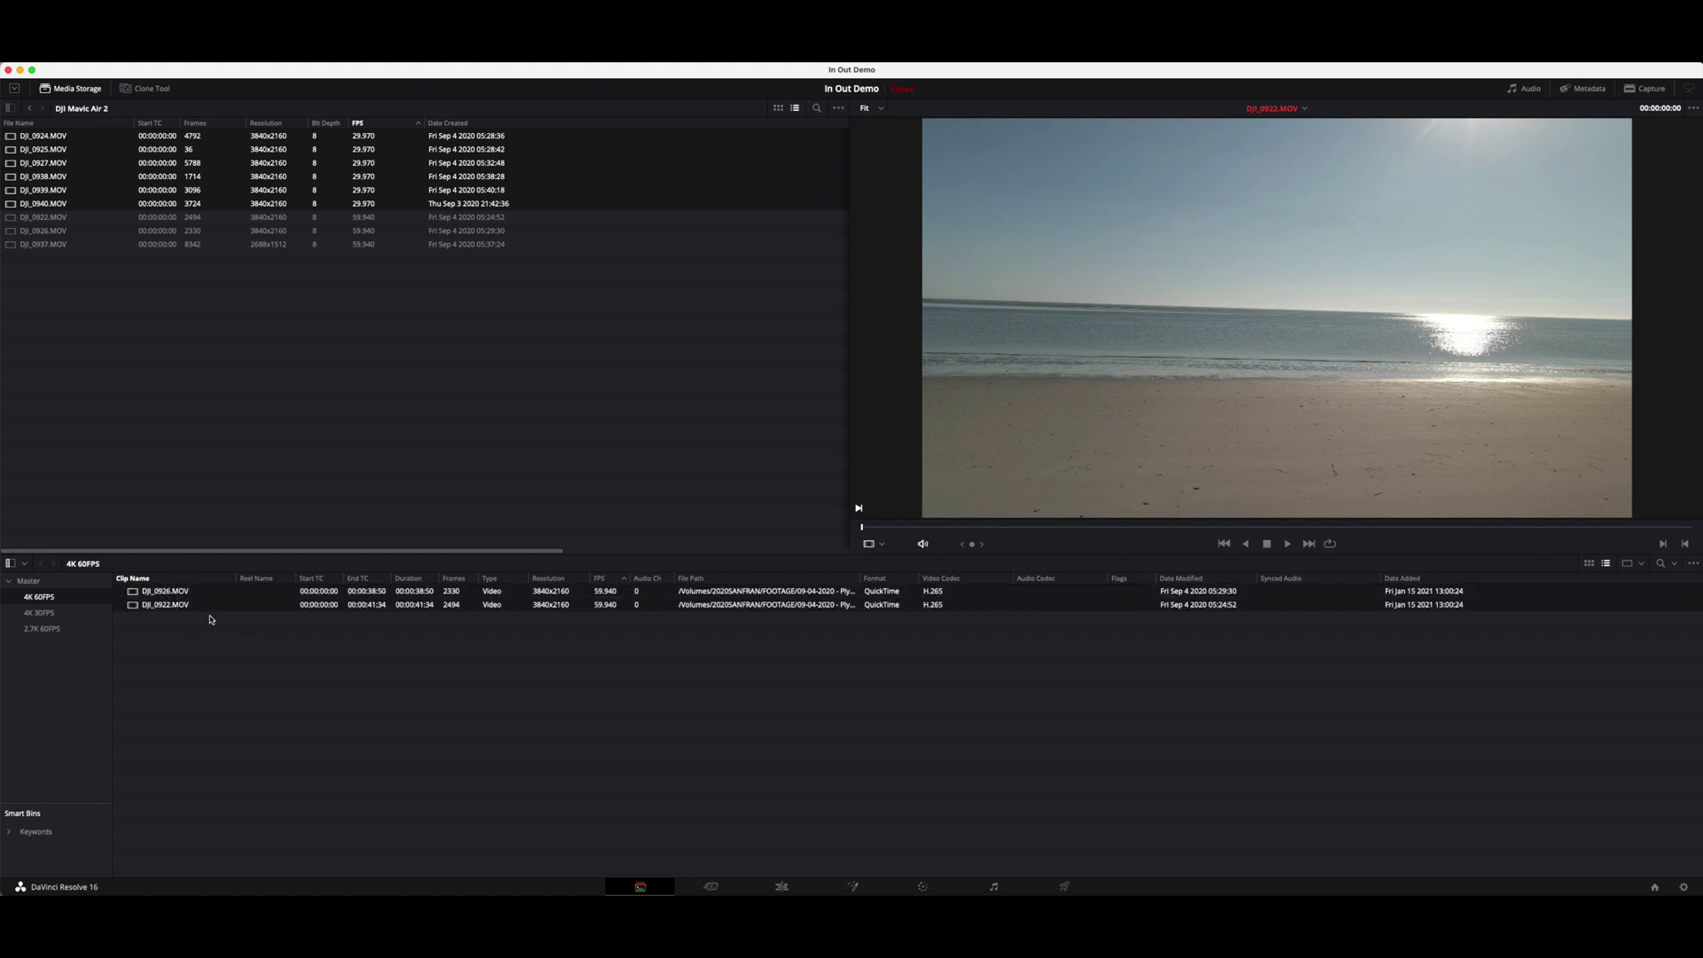
Step: Create a new 4k60fps timeline from the two selected clips and select it
{"action": "right_click", "coordinate": [172, 594]}
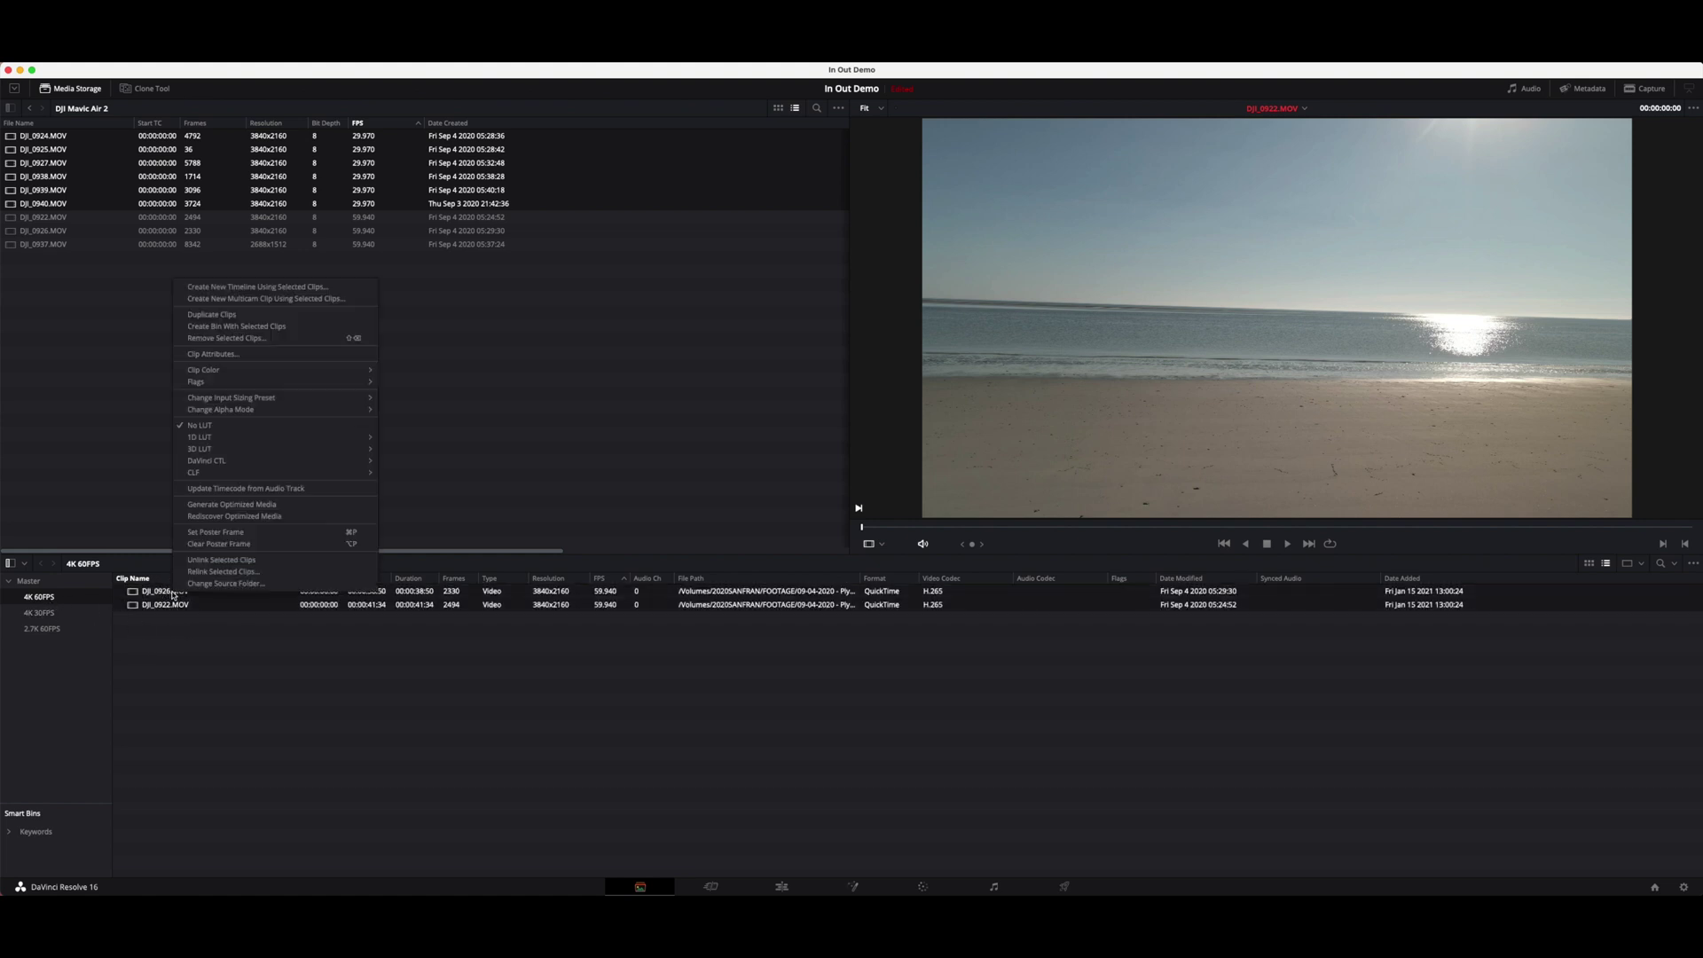
{"action": "left_click", "coordinate": [257, 287]}
{"action": "type", "text": "4k60fps"}
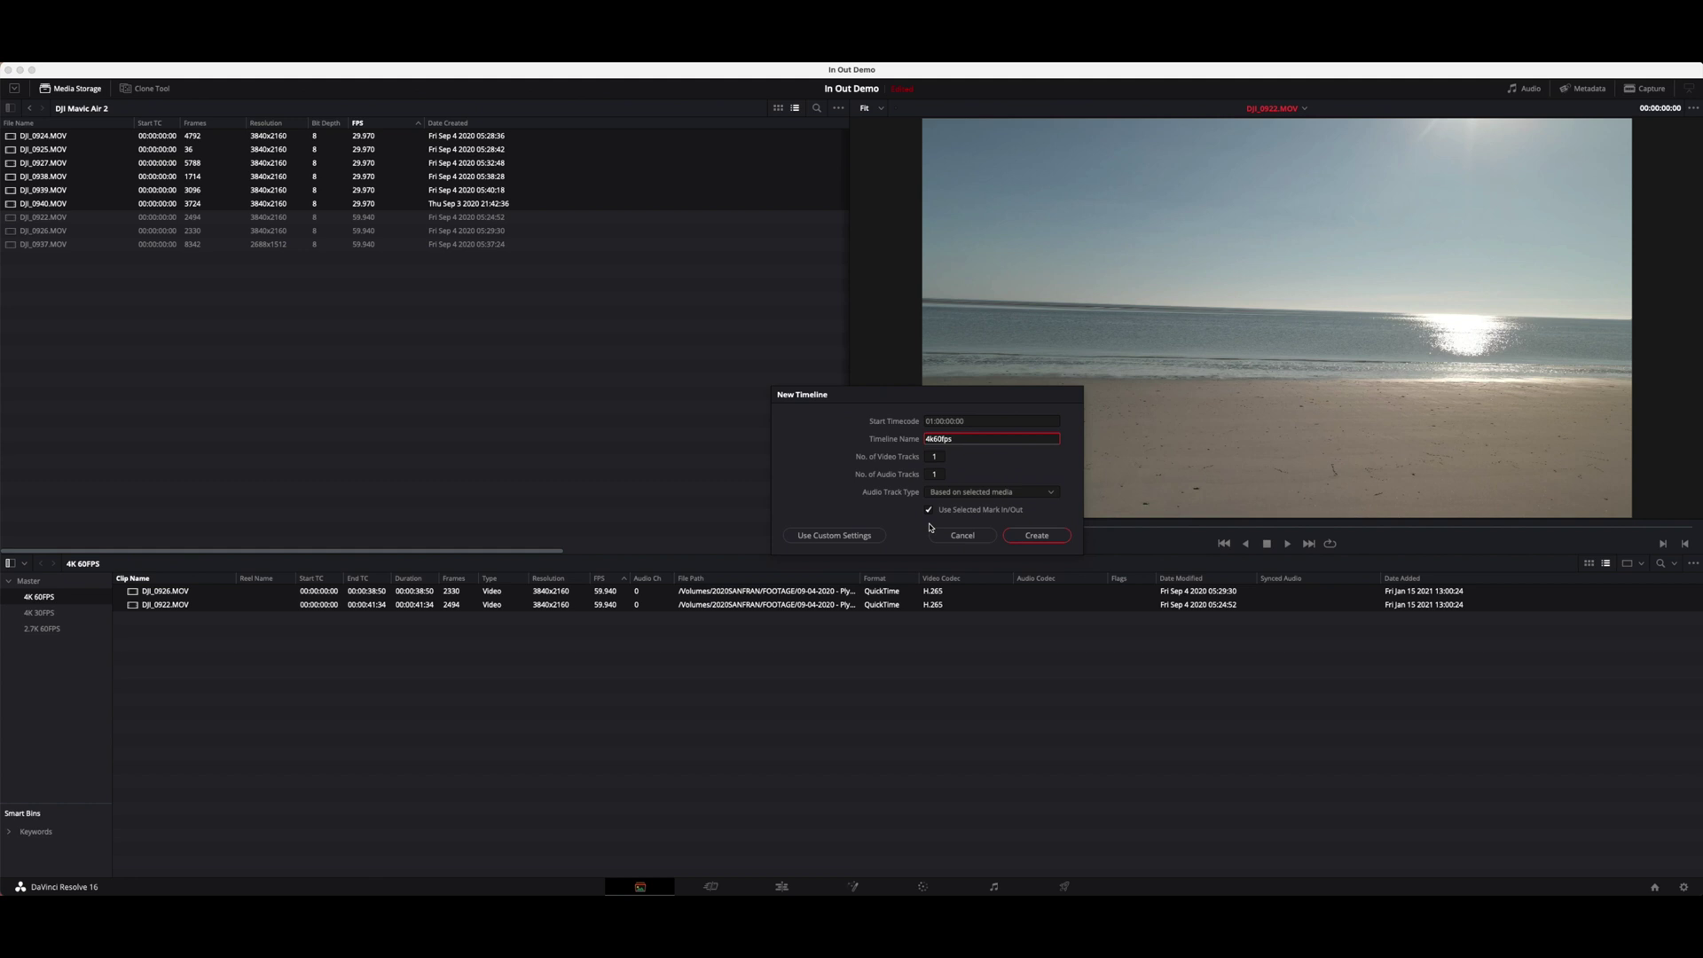
{"action": "key", "text": "Return"}
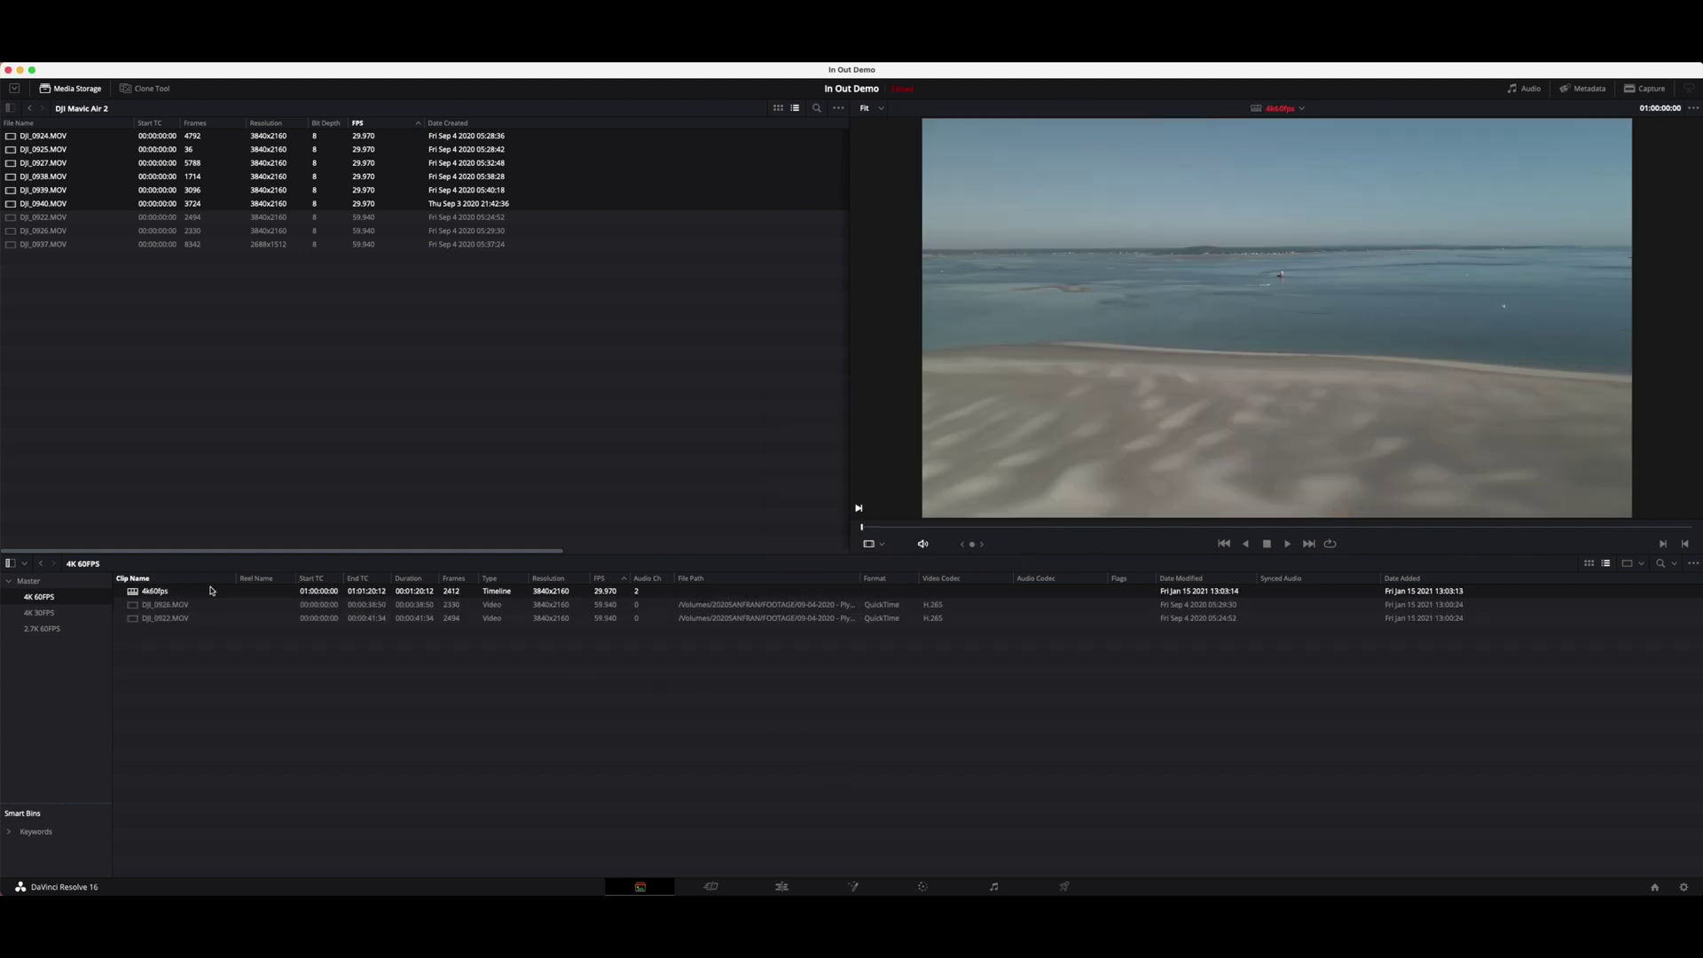
{"action": "left_click", "coordinate": [167, 590]}
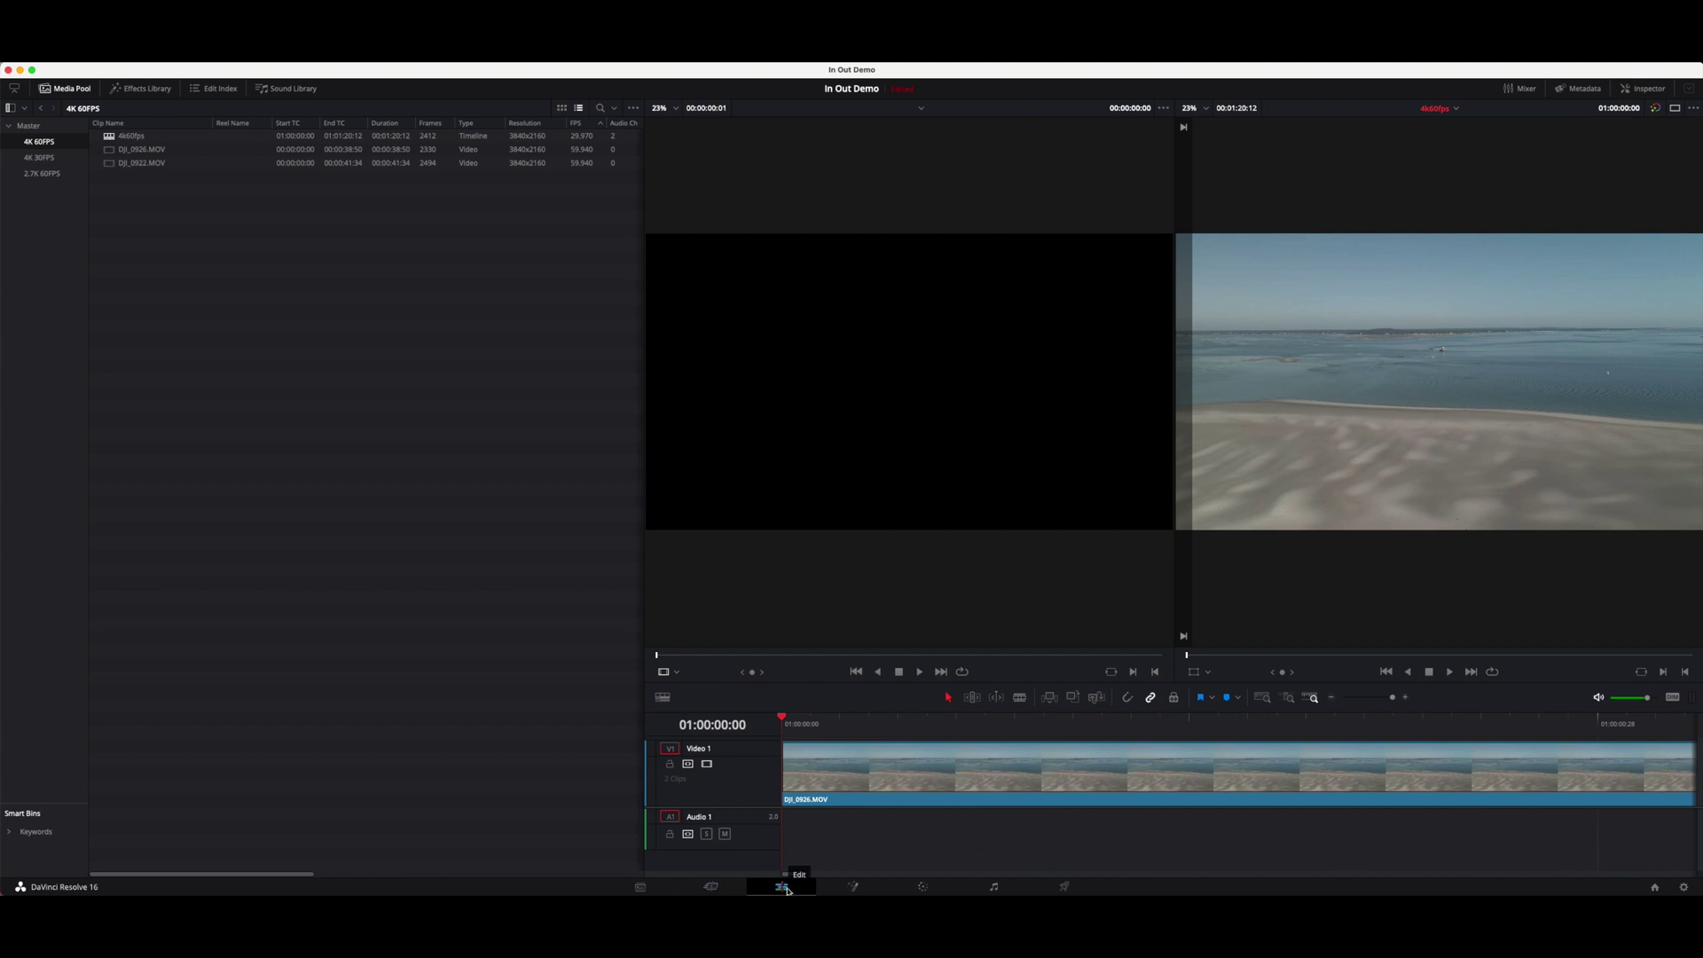
Step: On the Cut page, delete the clip from the 4k60fps timeline, leaving it empty
{"action": "left_click", "coordinate": [711, 887]}
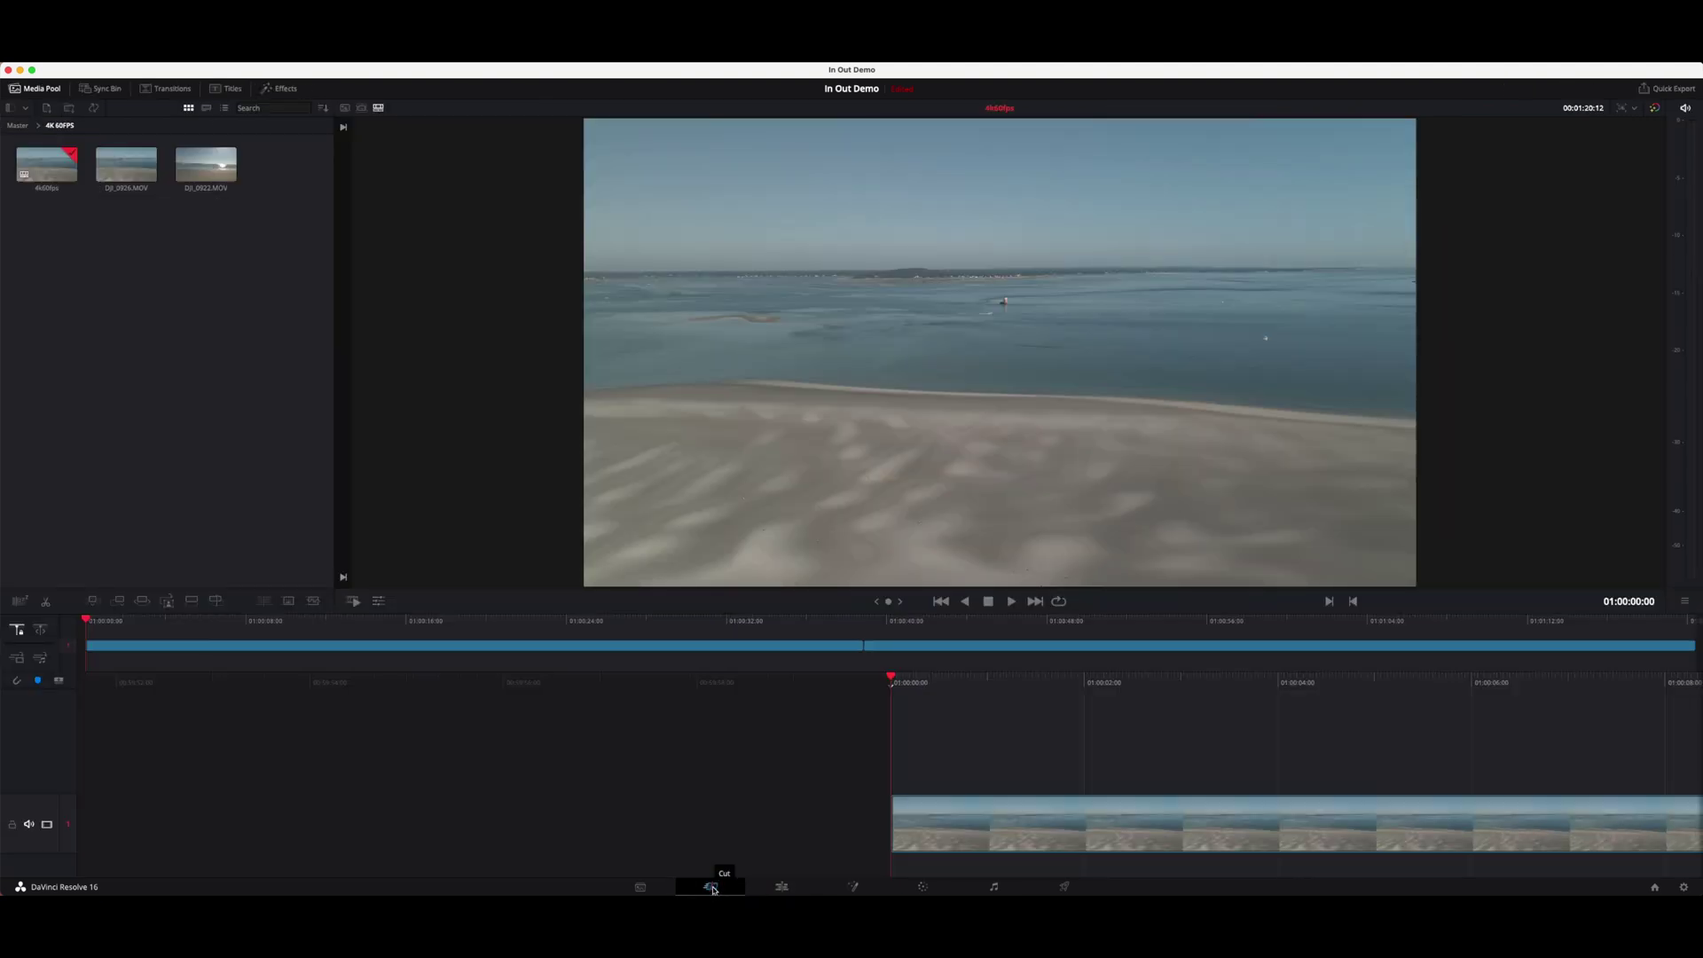
{"action": "left_click", "coordinate": [972, 831]}
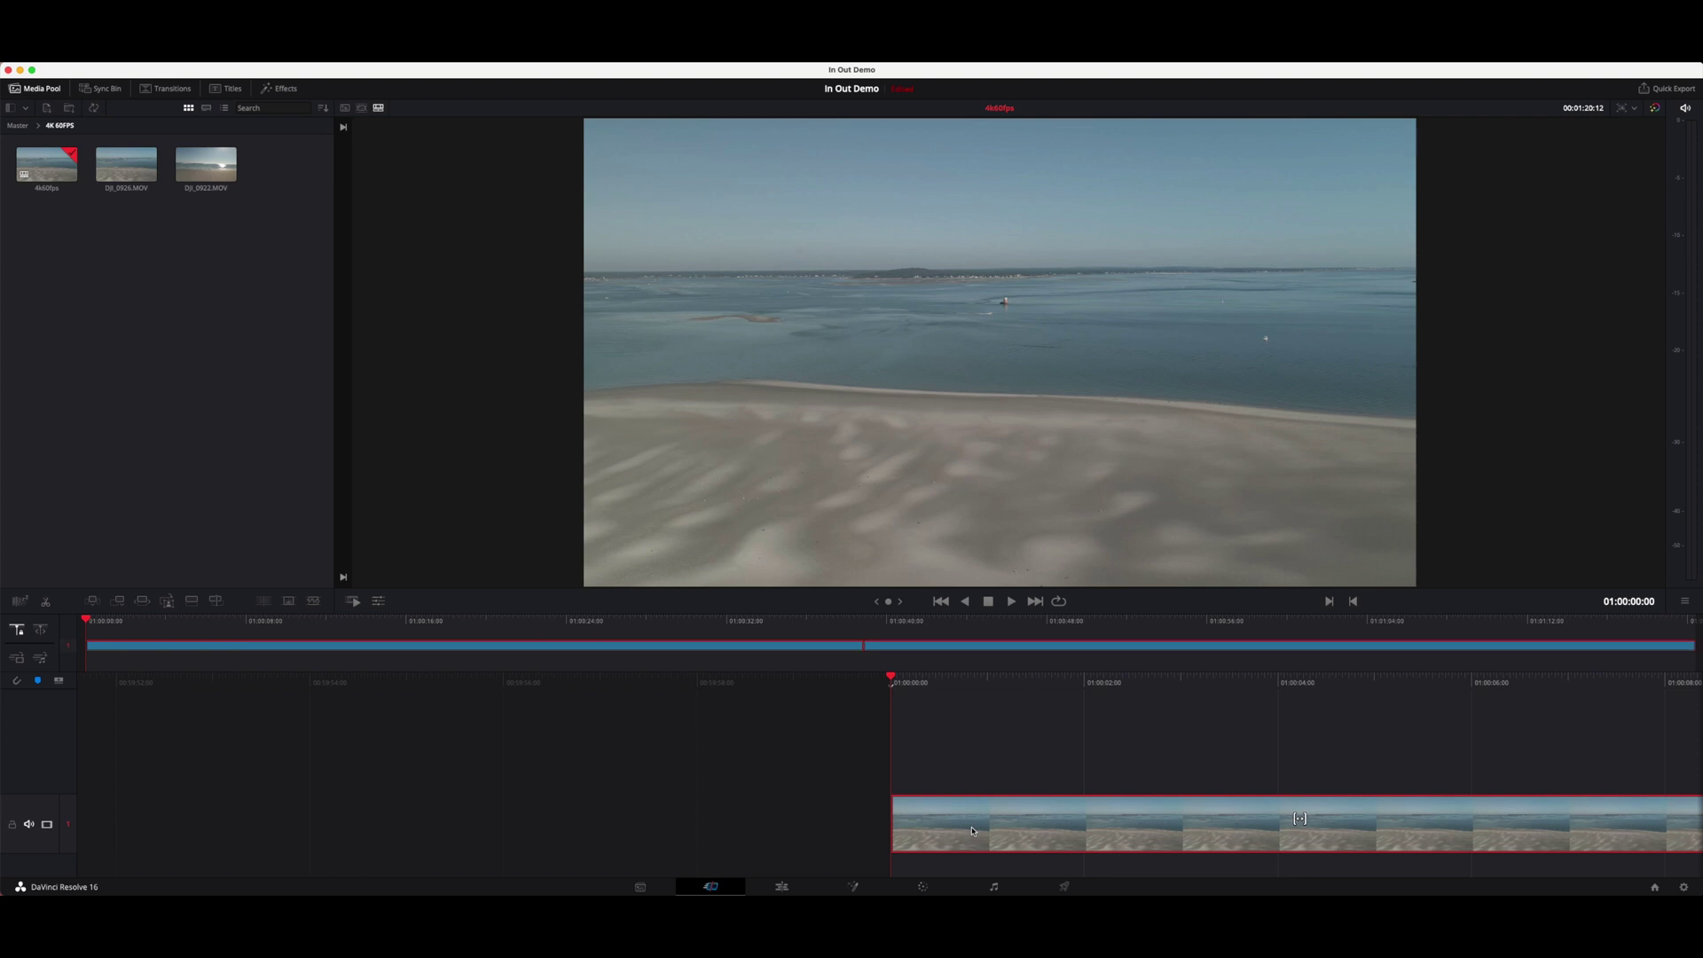
{"action": "key", "text": "Delete"}
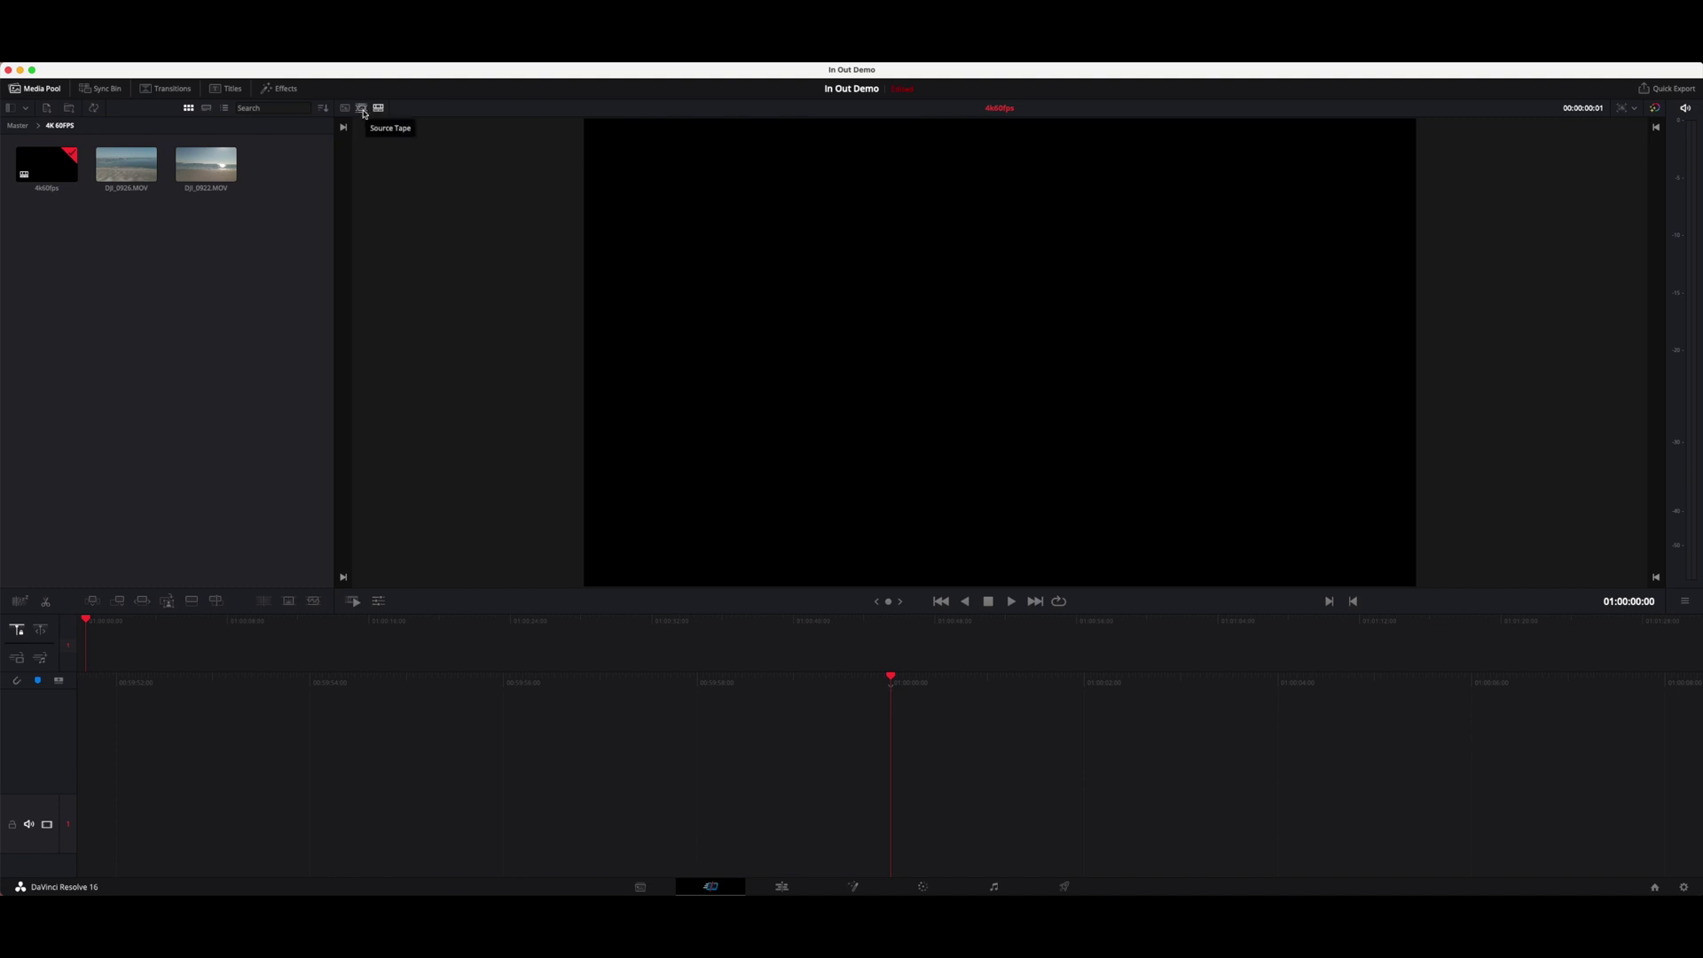
Step: View the bin as one source tape, shuttle through it with J/K/L, then rewind to the start
{"action": "left_click", "coordinate": [362, 109]}
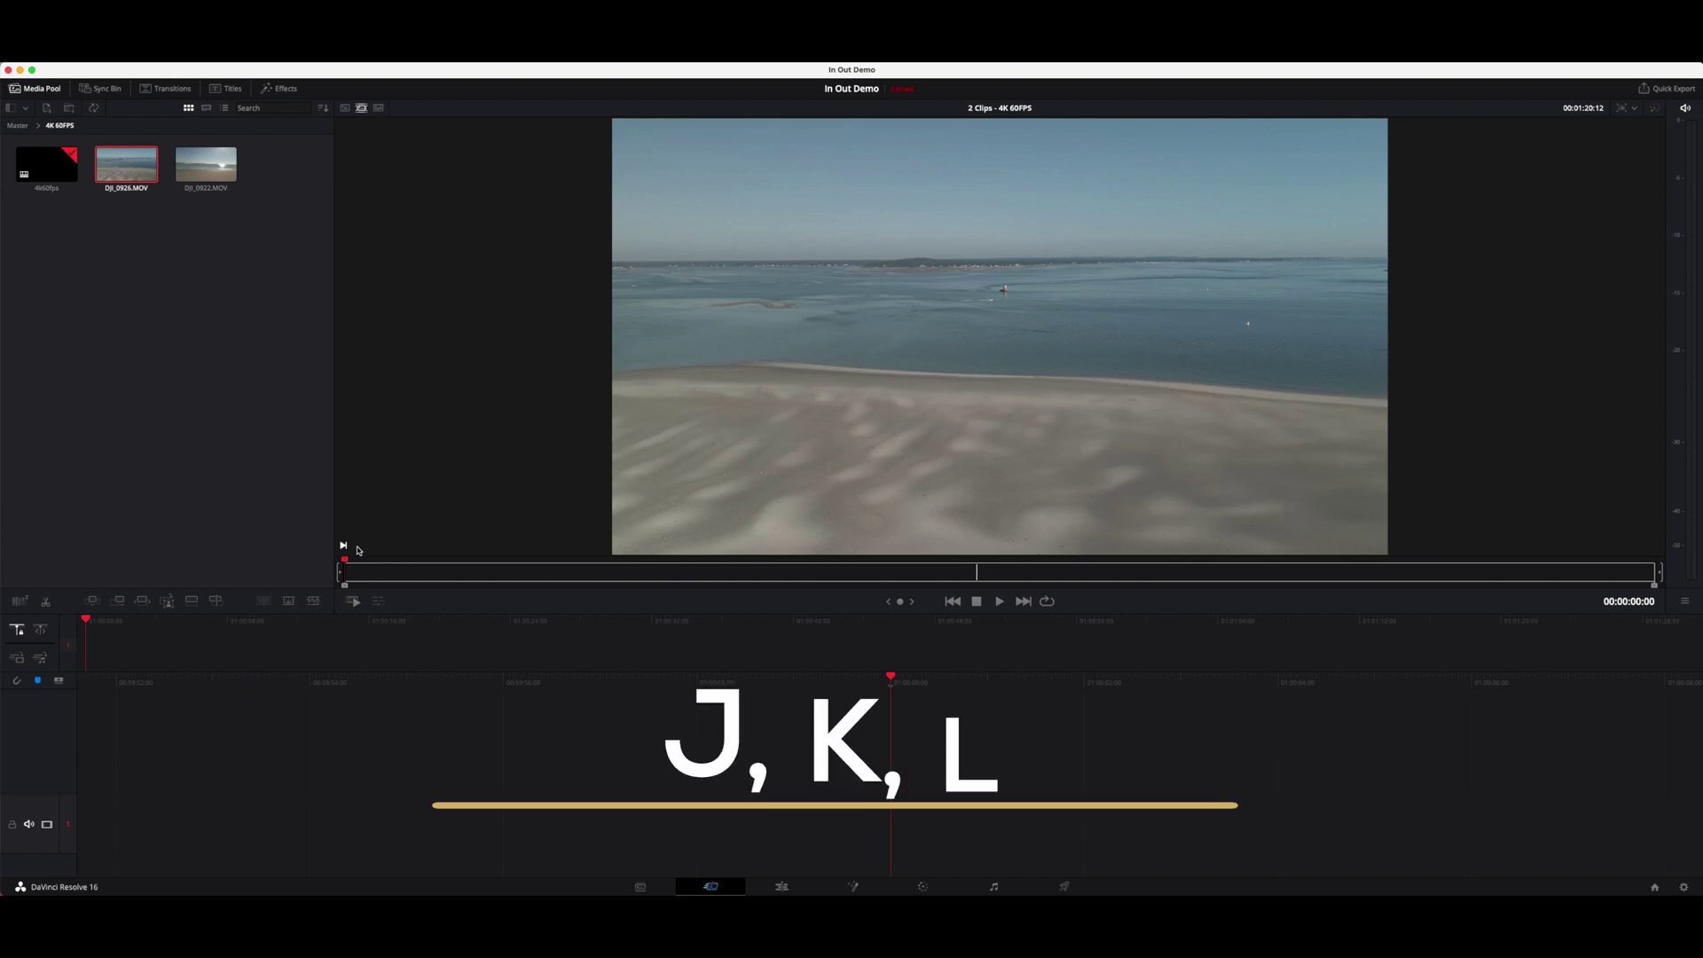
{"action": "key", "text": "l"}
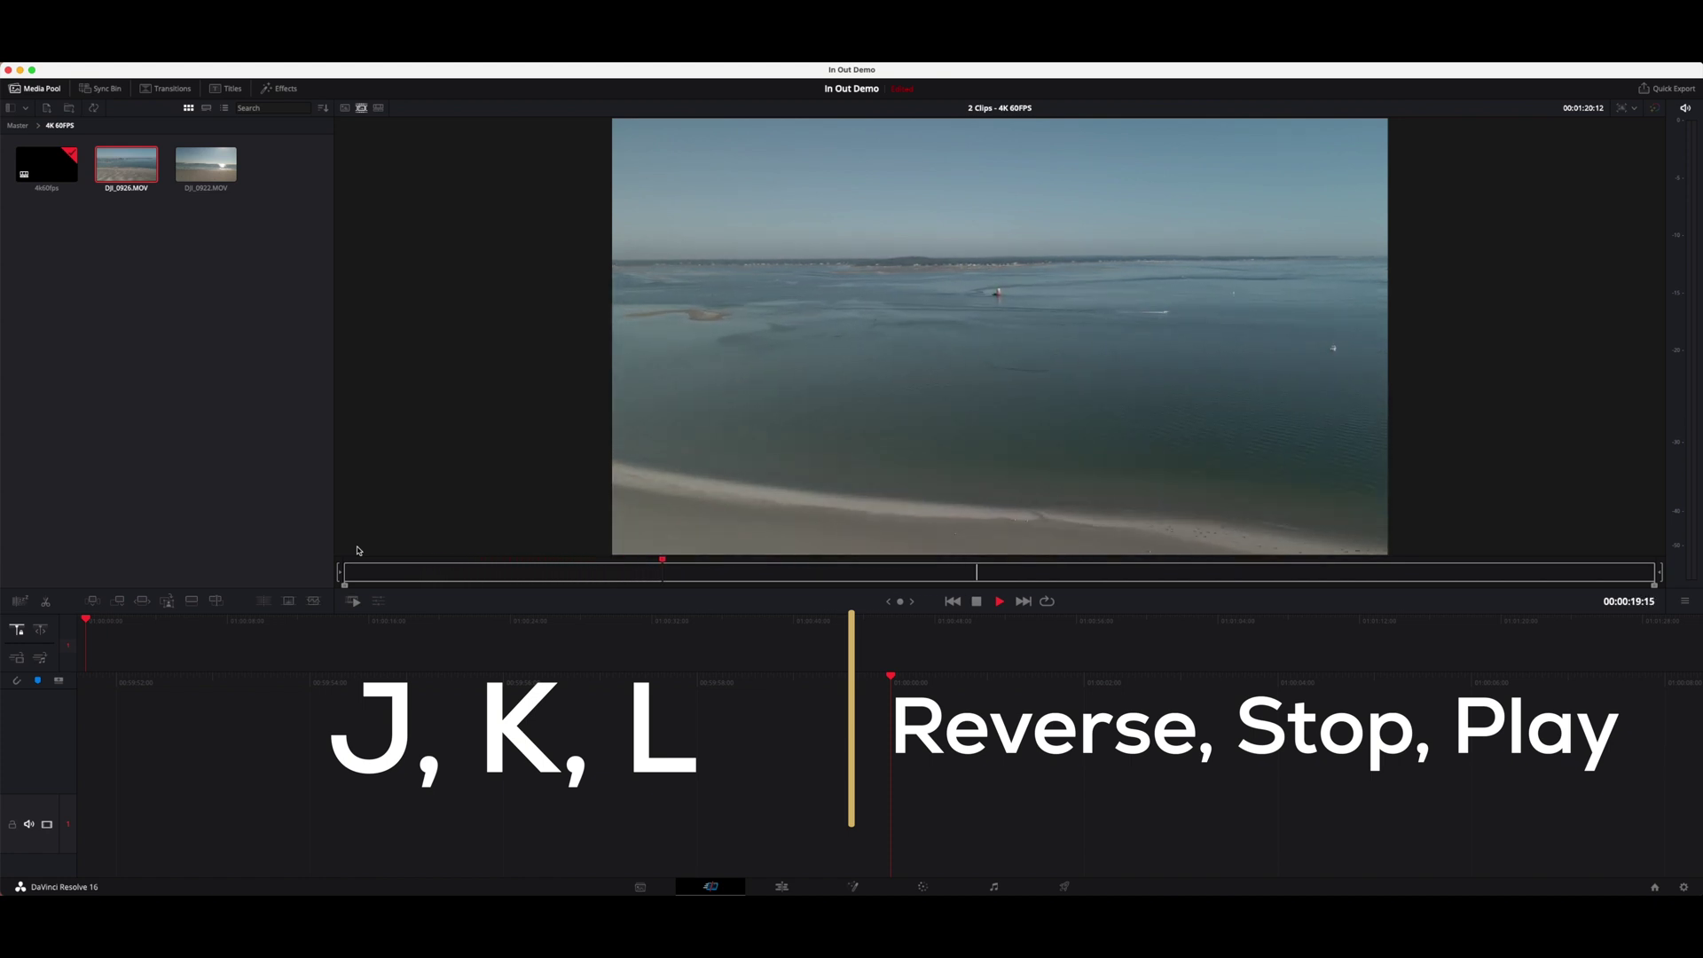
{"action": "key", "text": "l"}
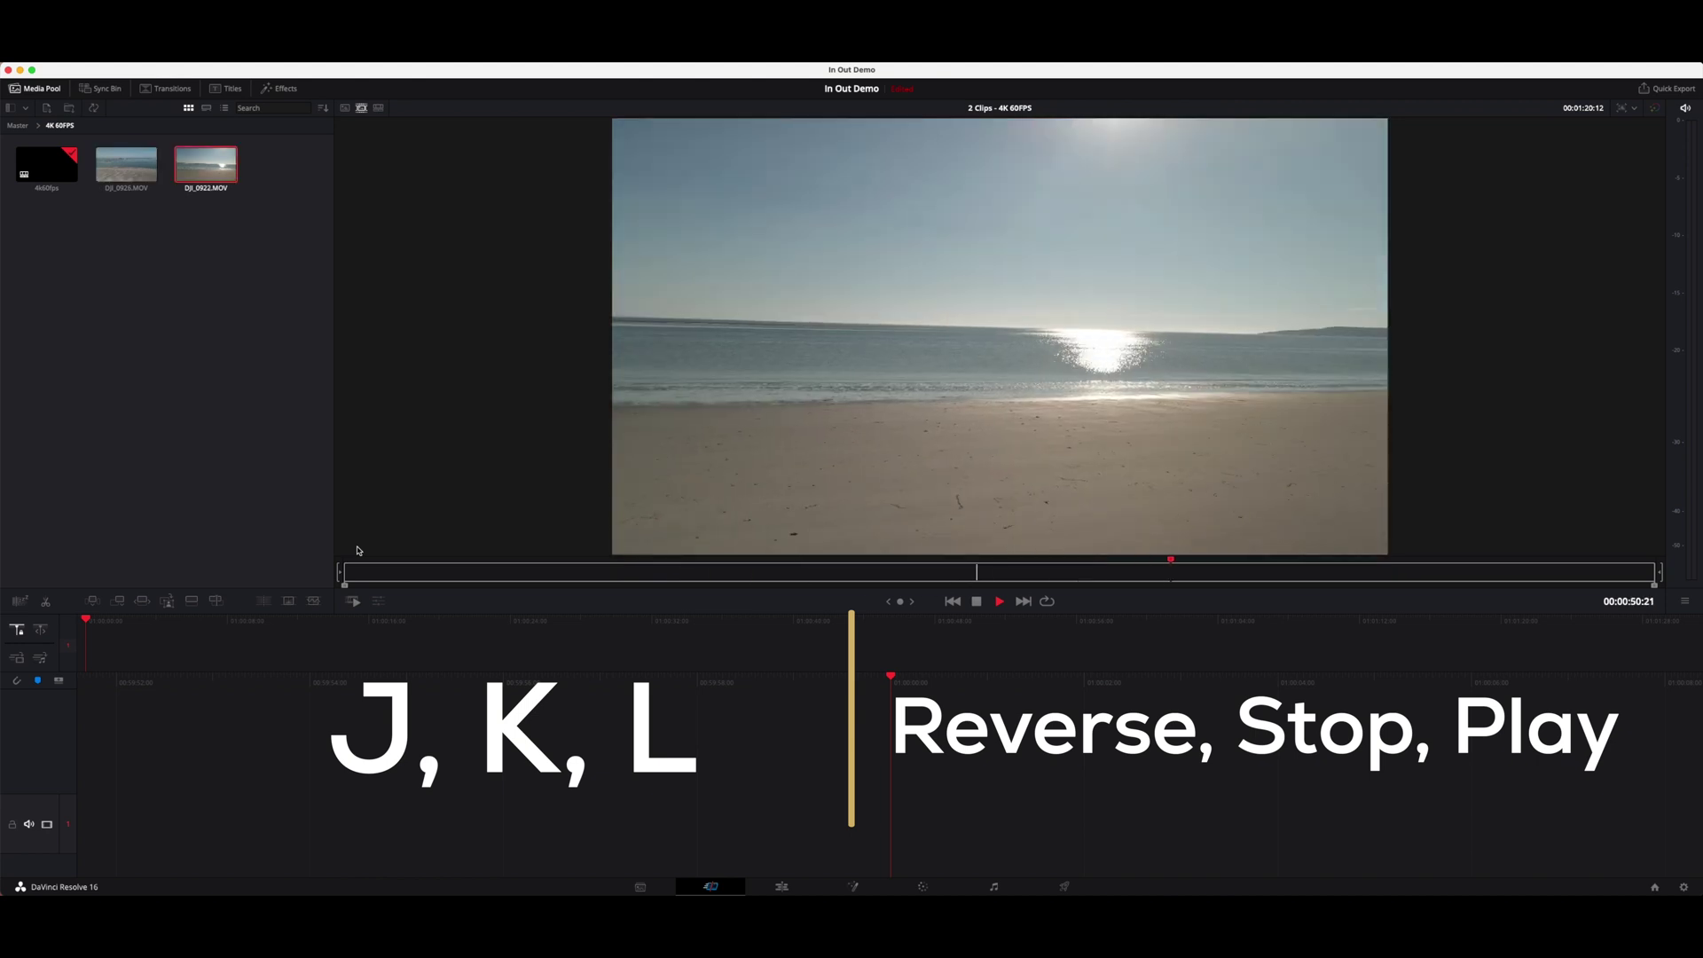
{"action": "key", "text": "k"}
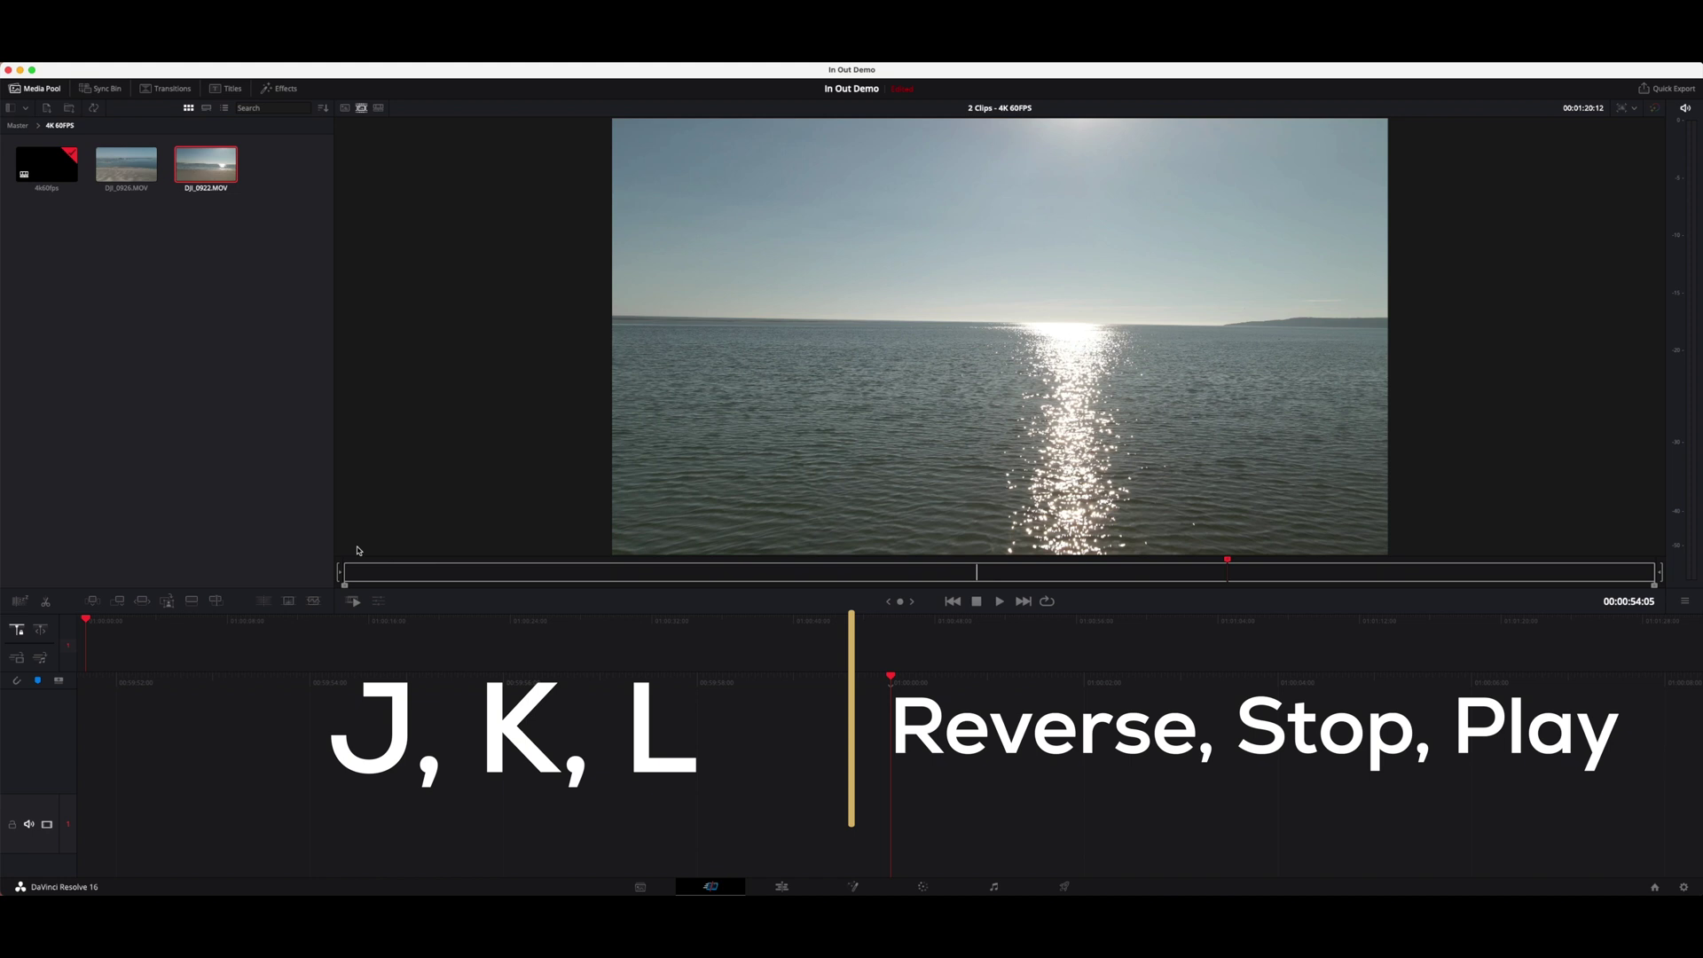
{"action": "key", "text": "j"}
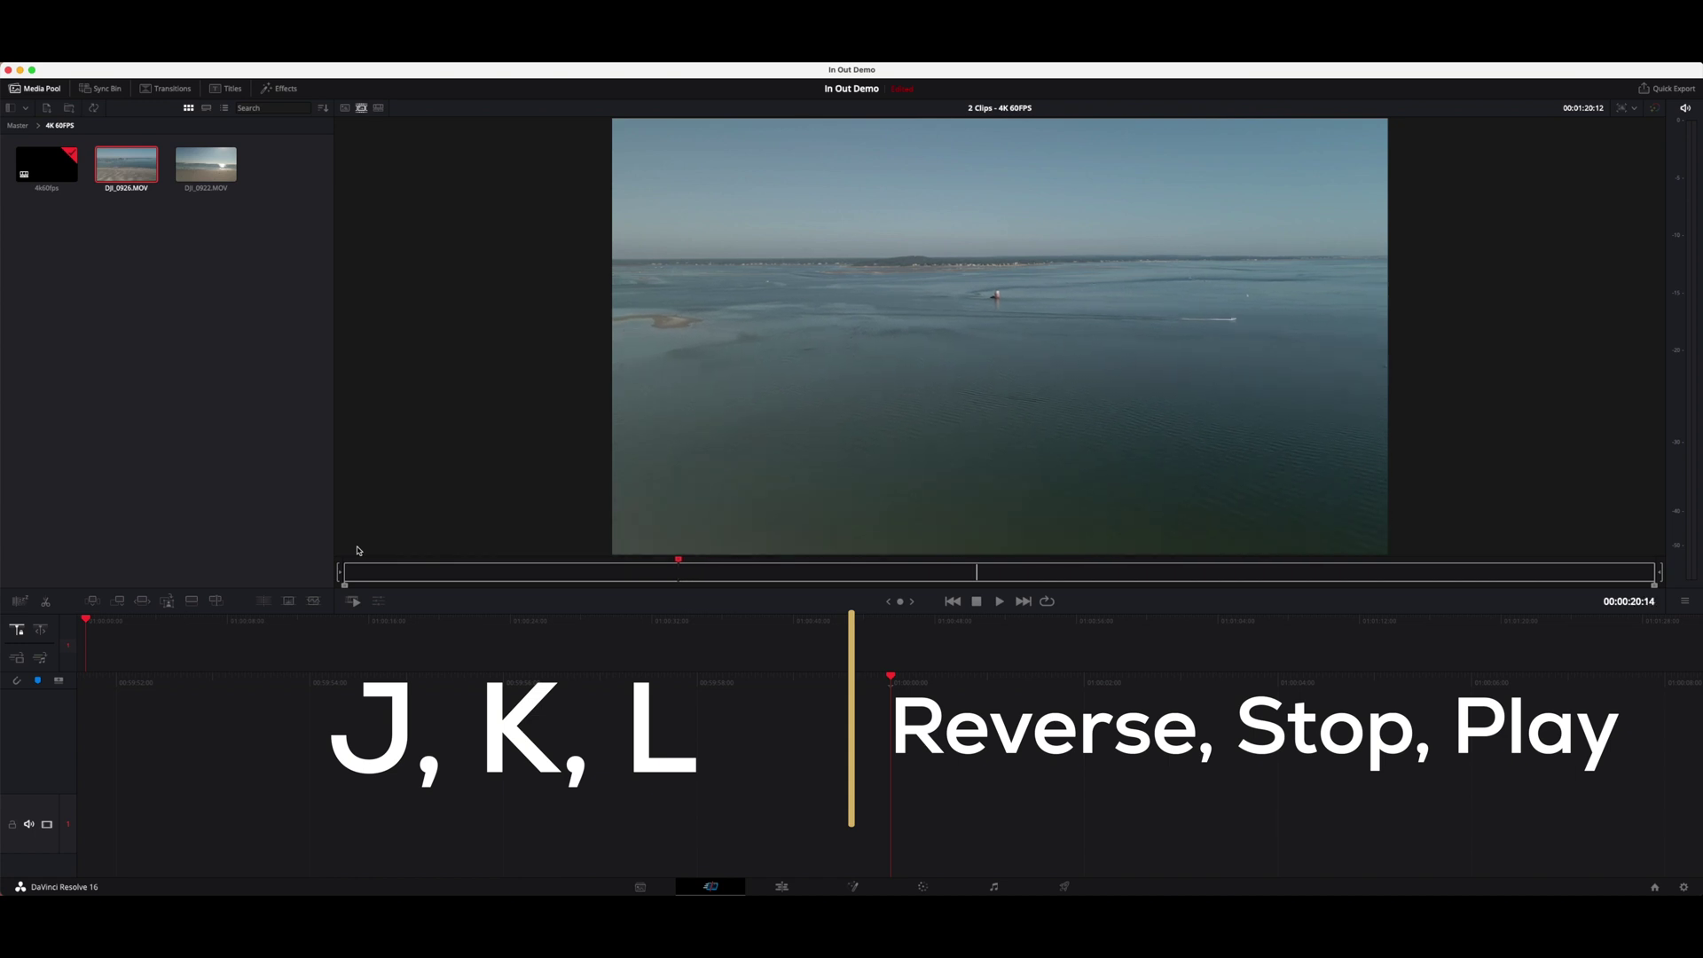
{"action": "key", "text": "k"}
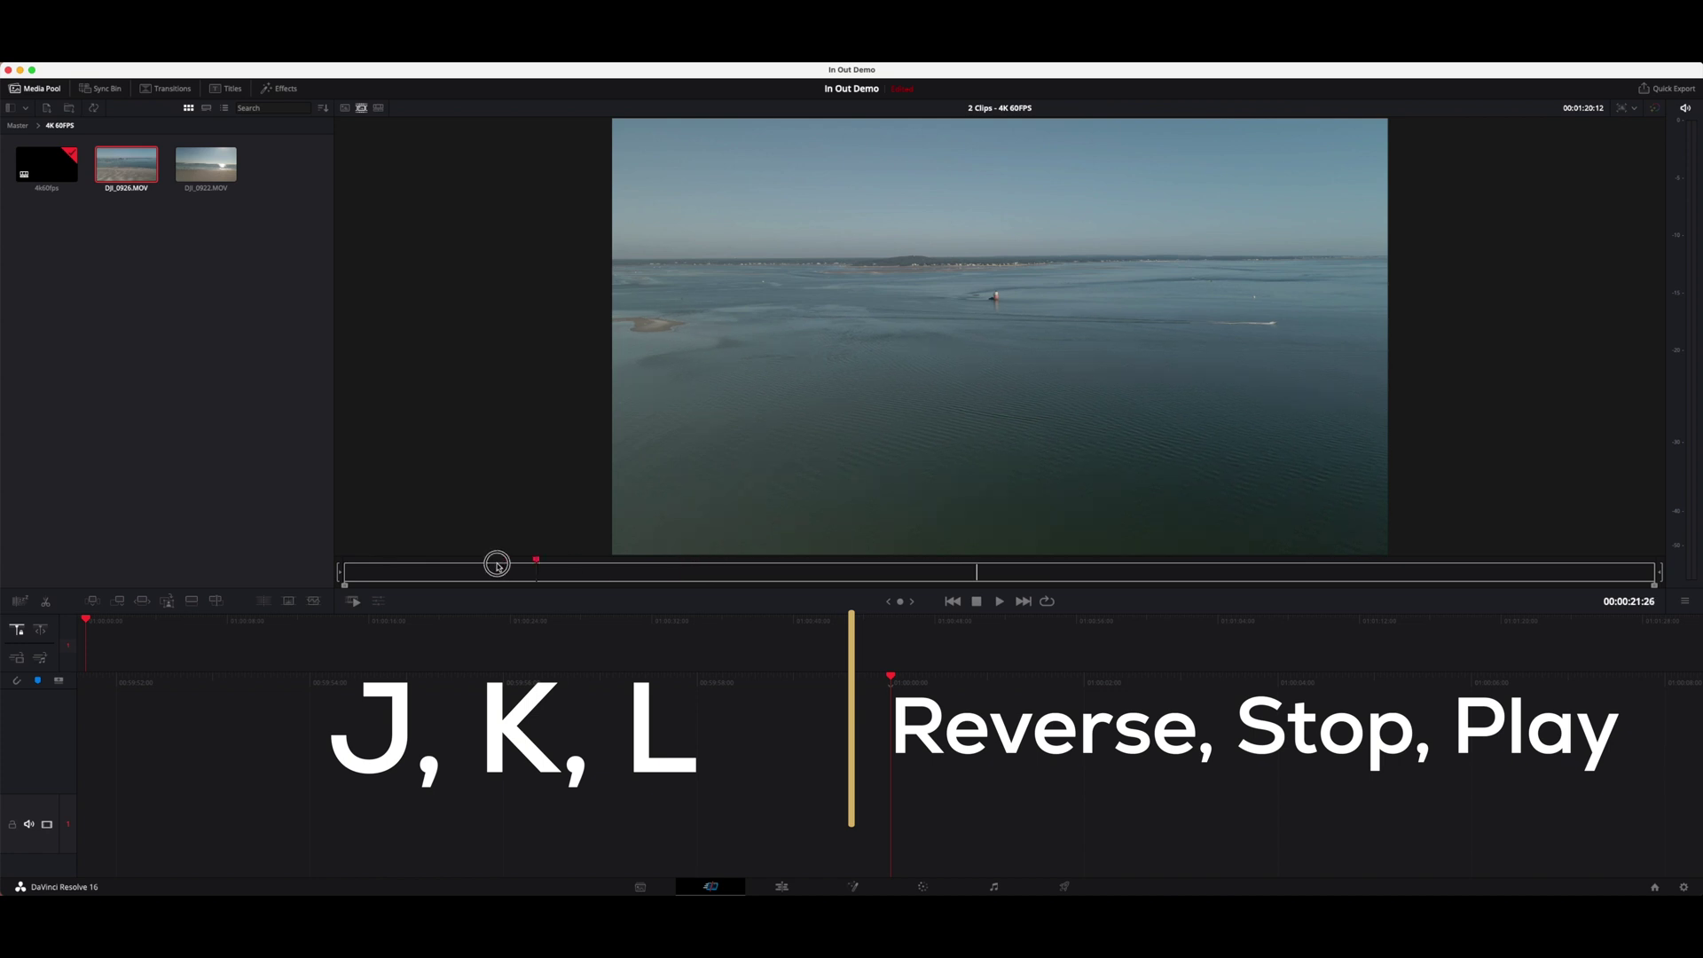
{"action": "left_click_drag", "start_coordinate": [525, 563], "coordinate": [348, 564]}
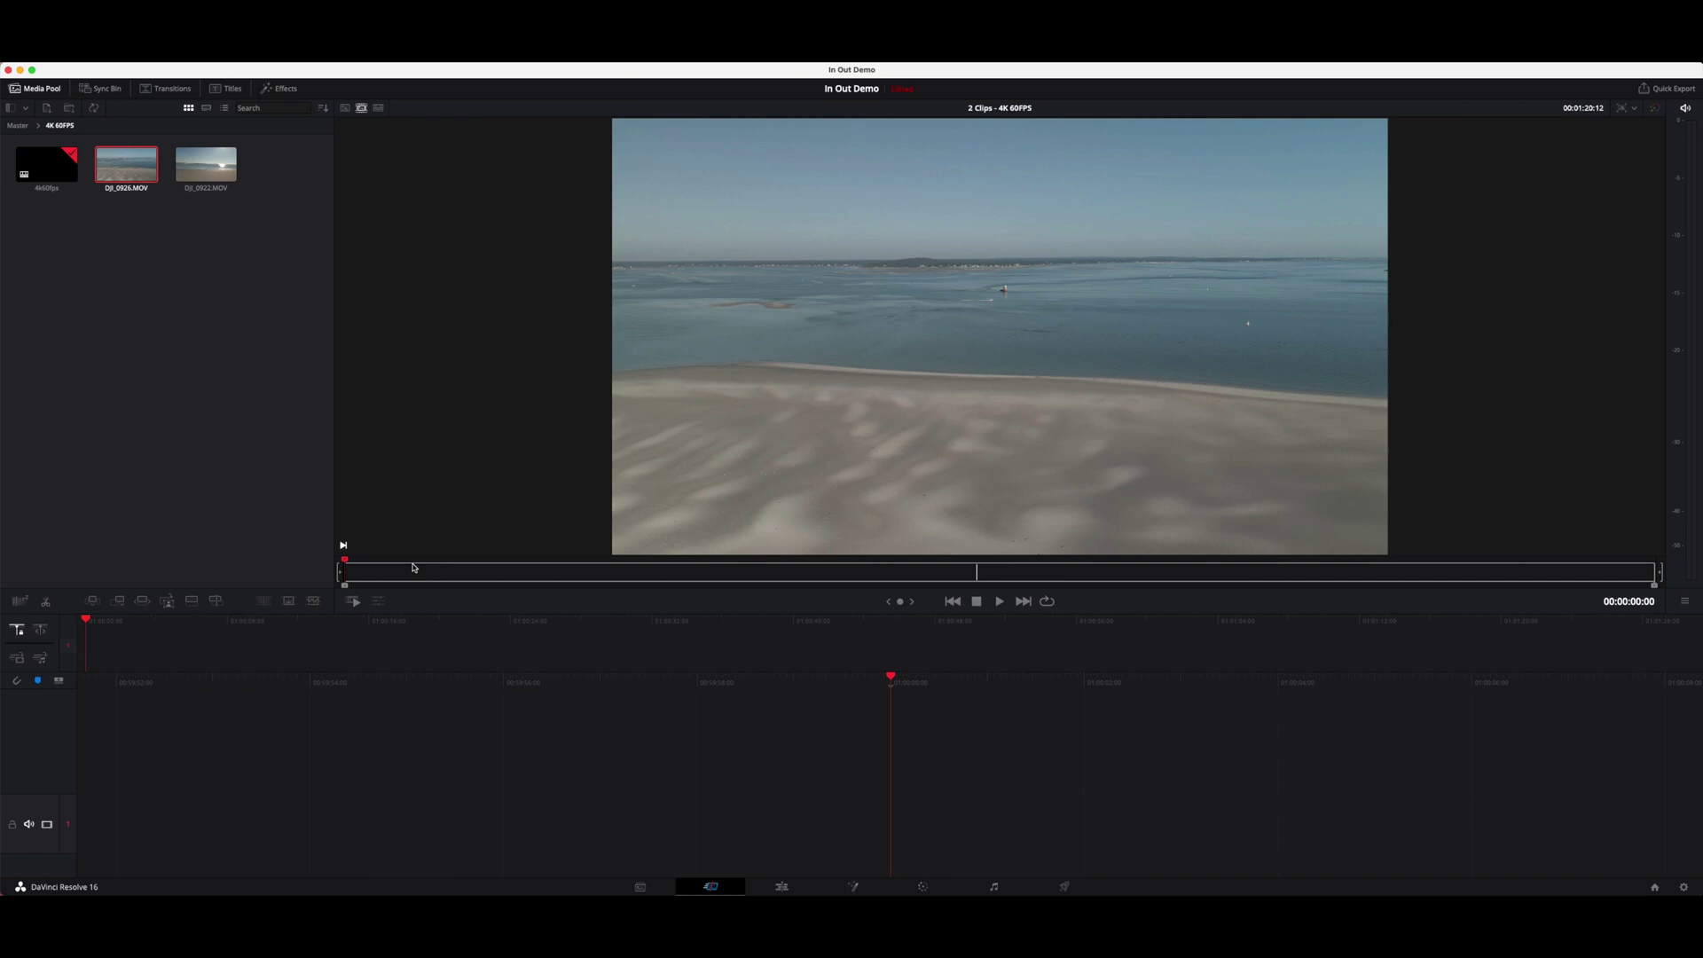
Step: Mark In and Out points on DJI_0926.MOV and append the roughly 27-second range to the timeline
{"action": "key", "text": "l"}
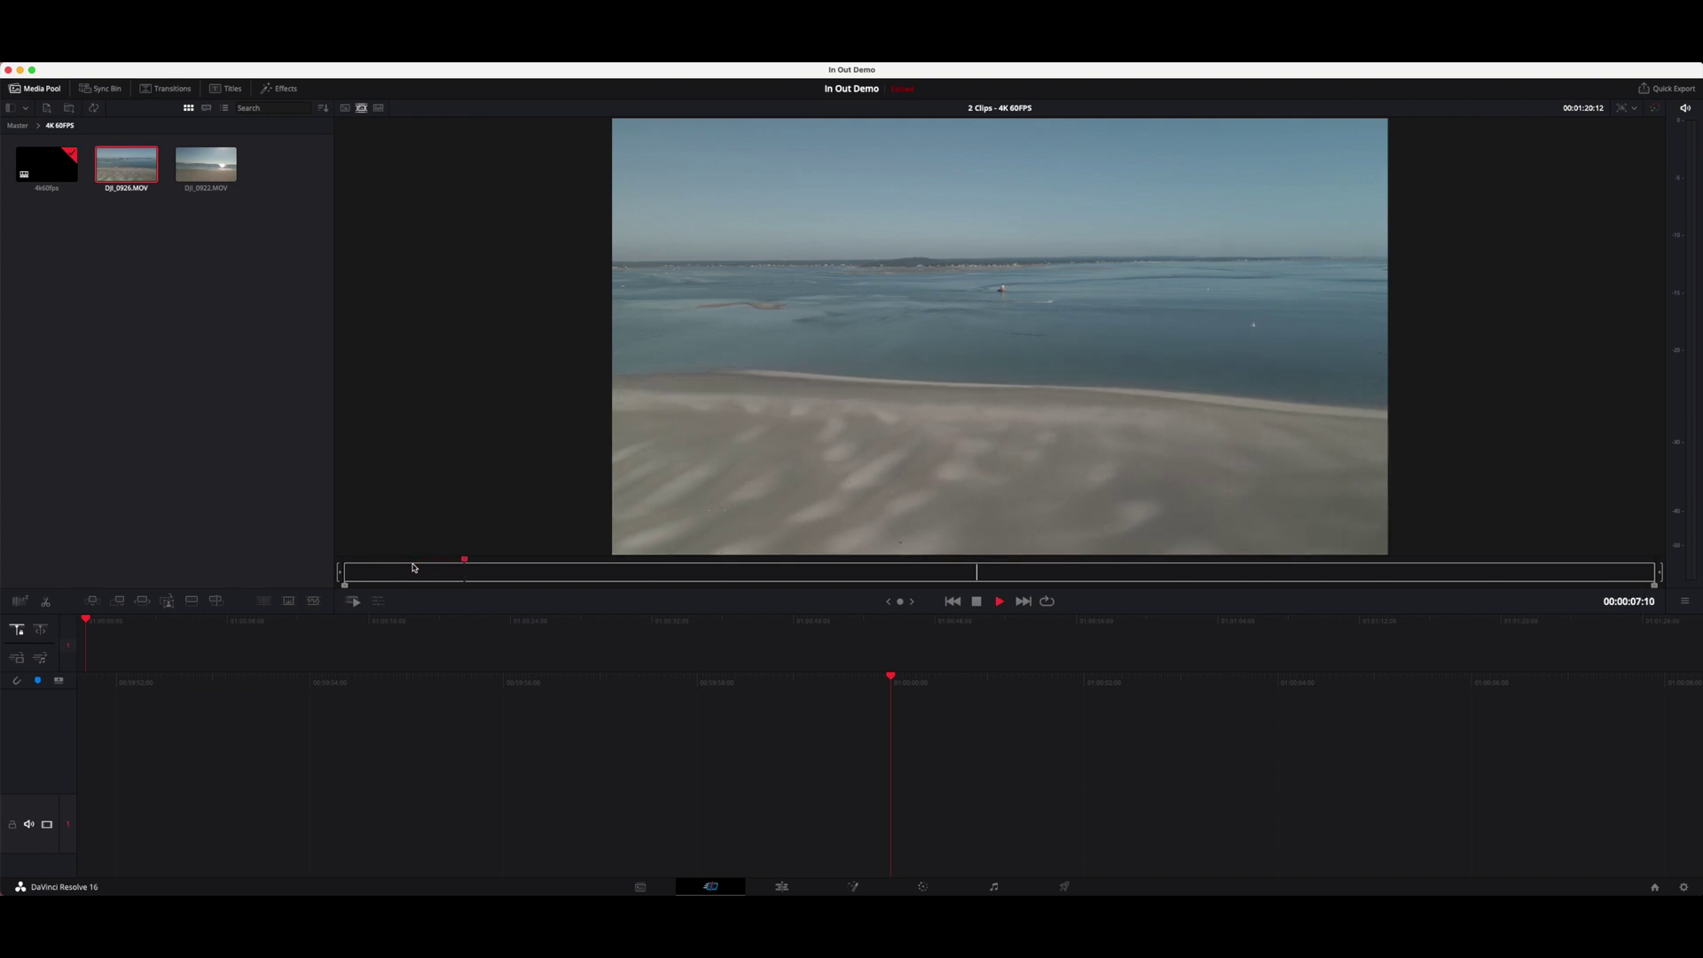
{"action": "key", "text": "i"}
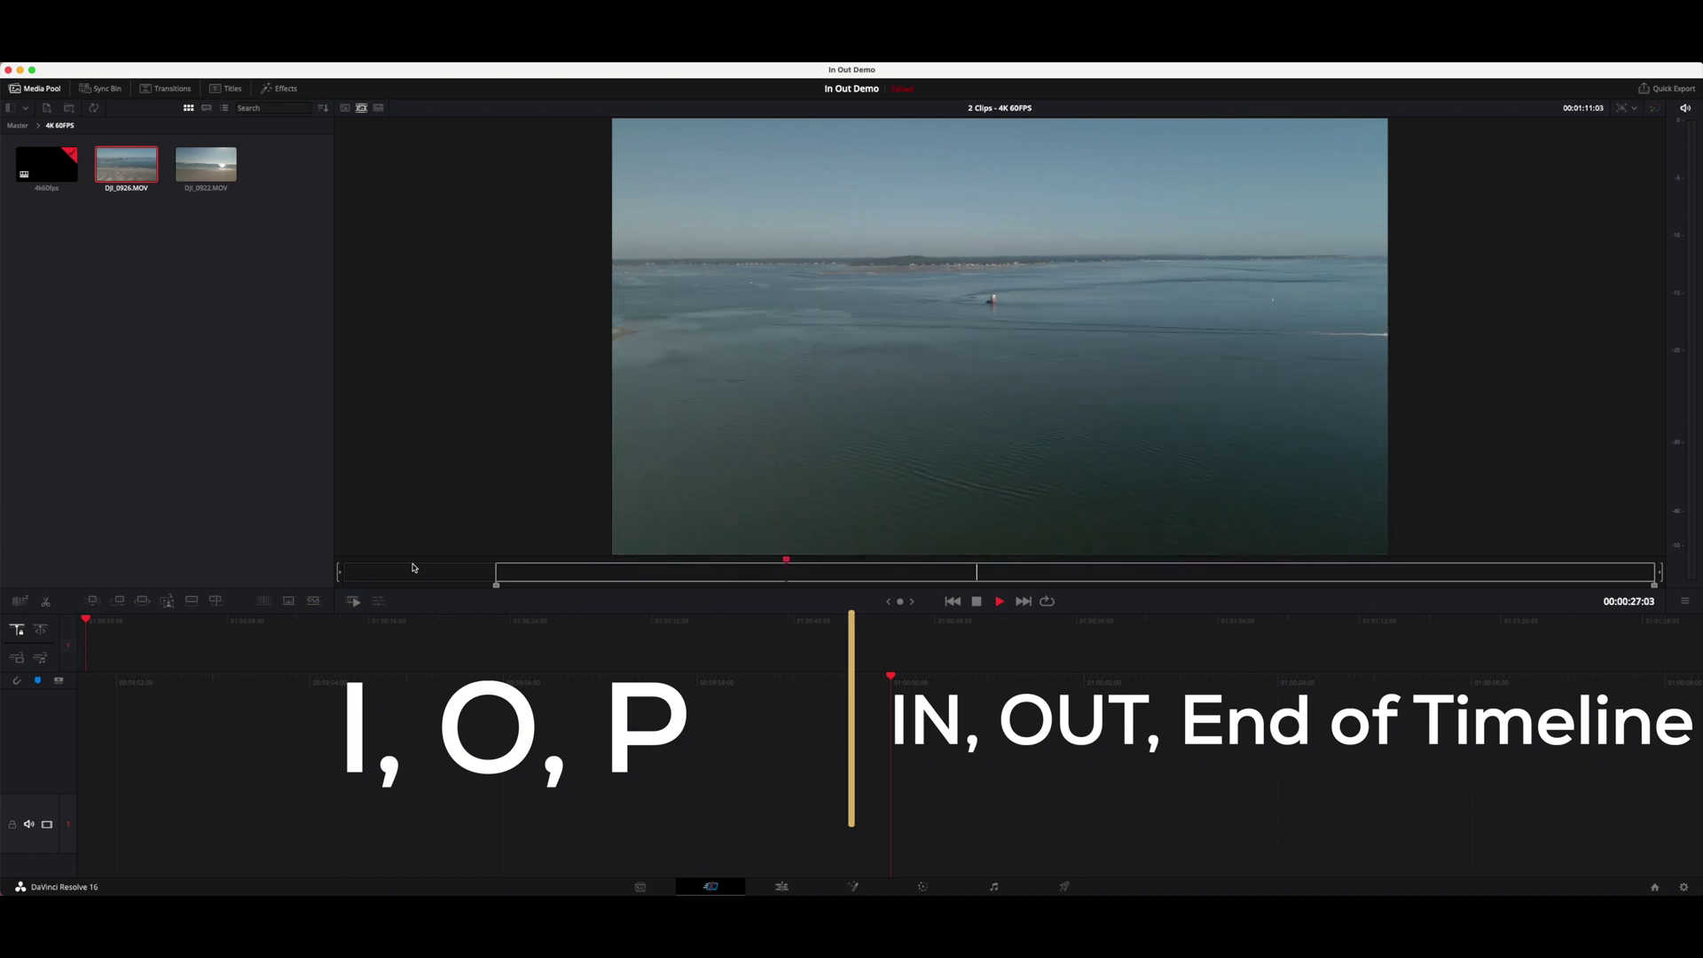
{"action": "key", "text": "space"}
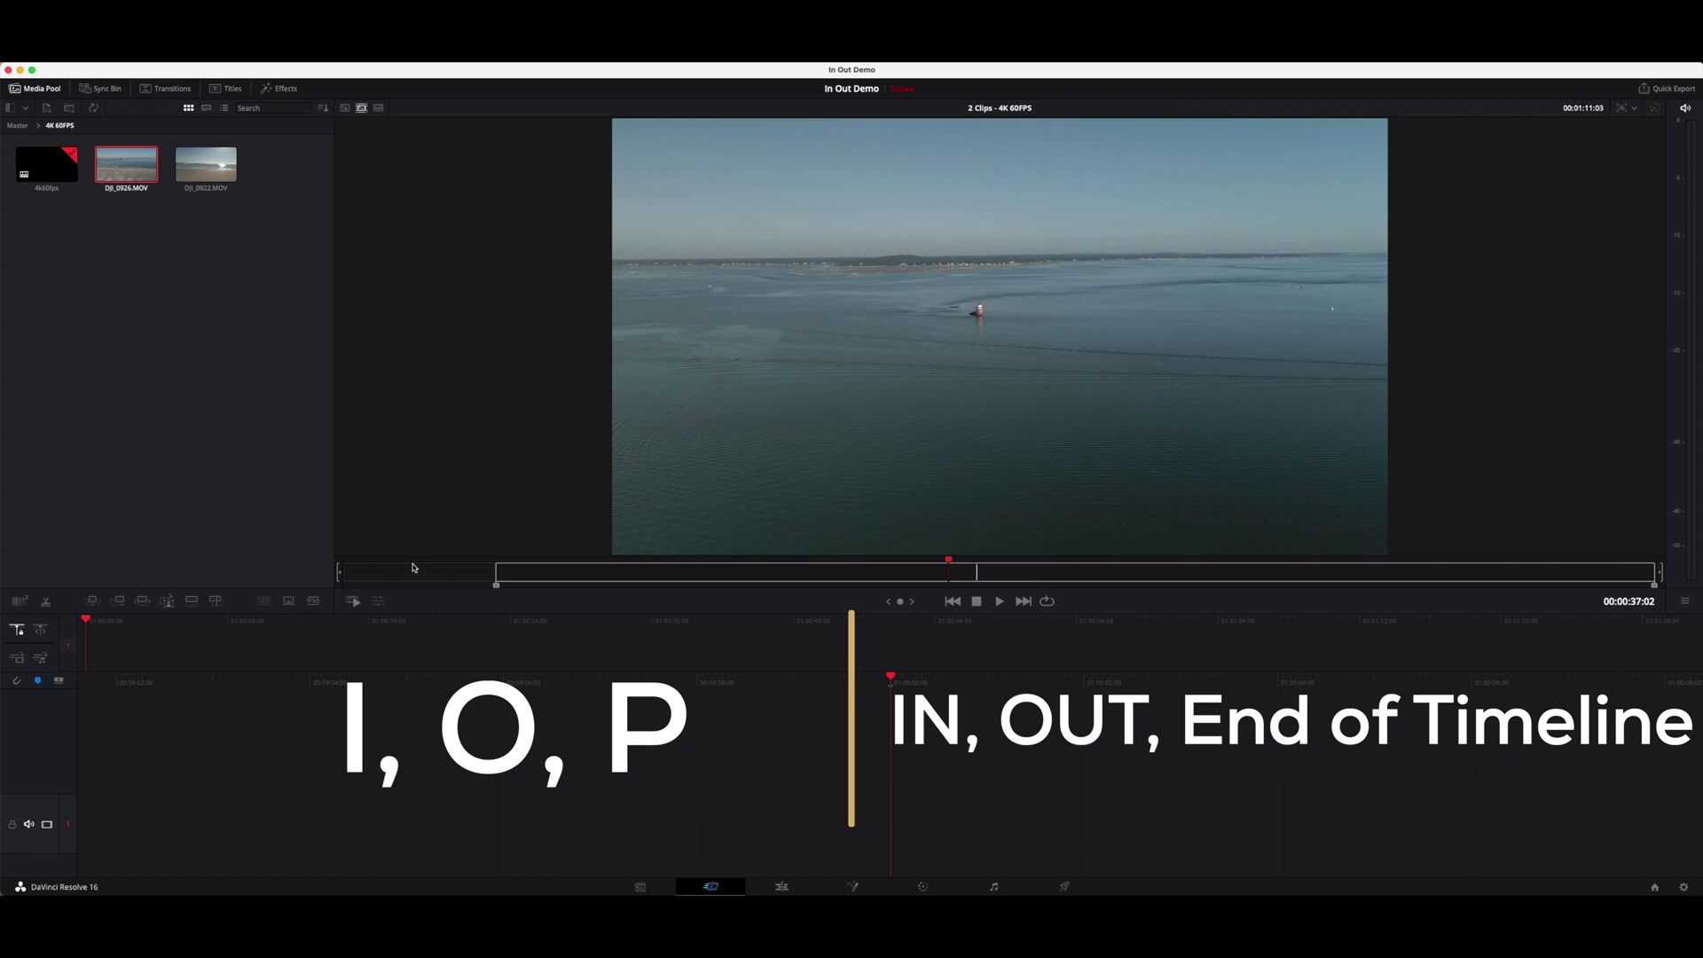
{"action": "key", "text": "o"}
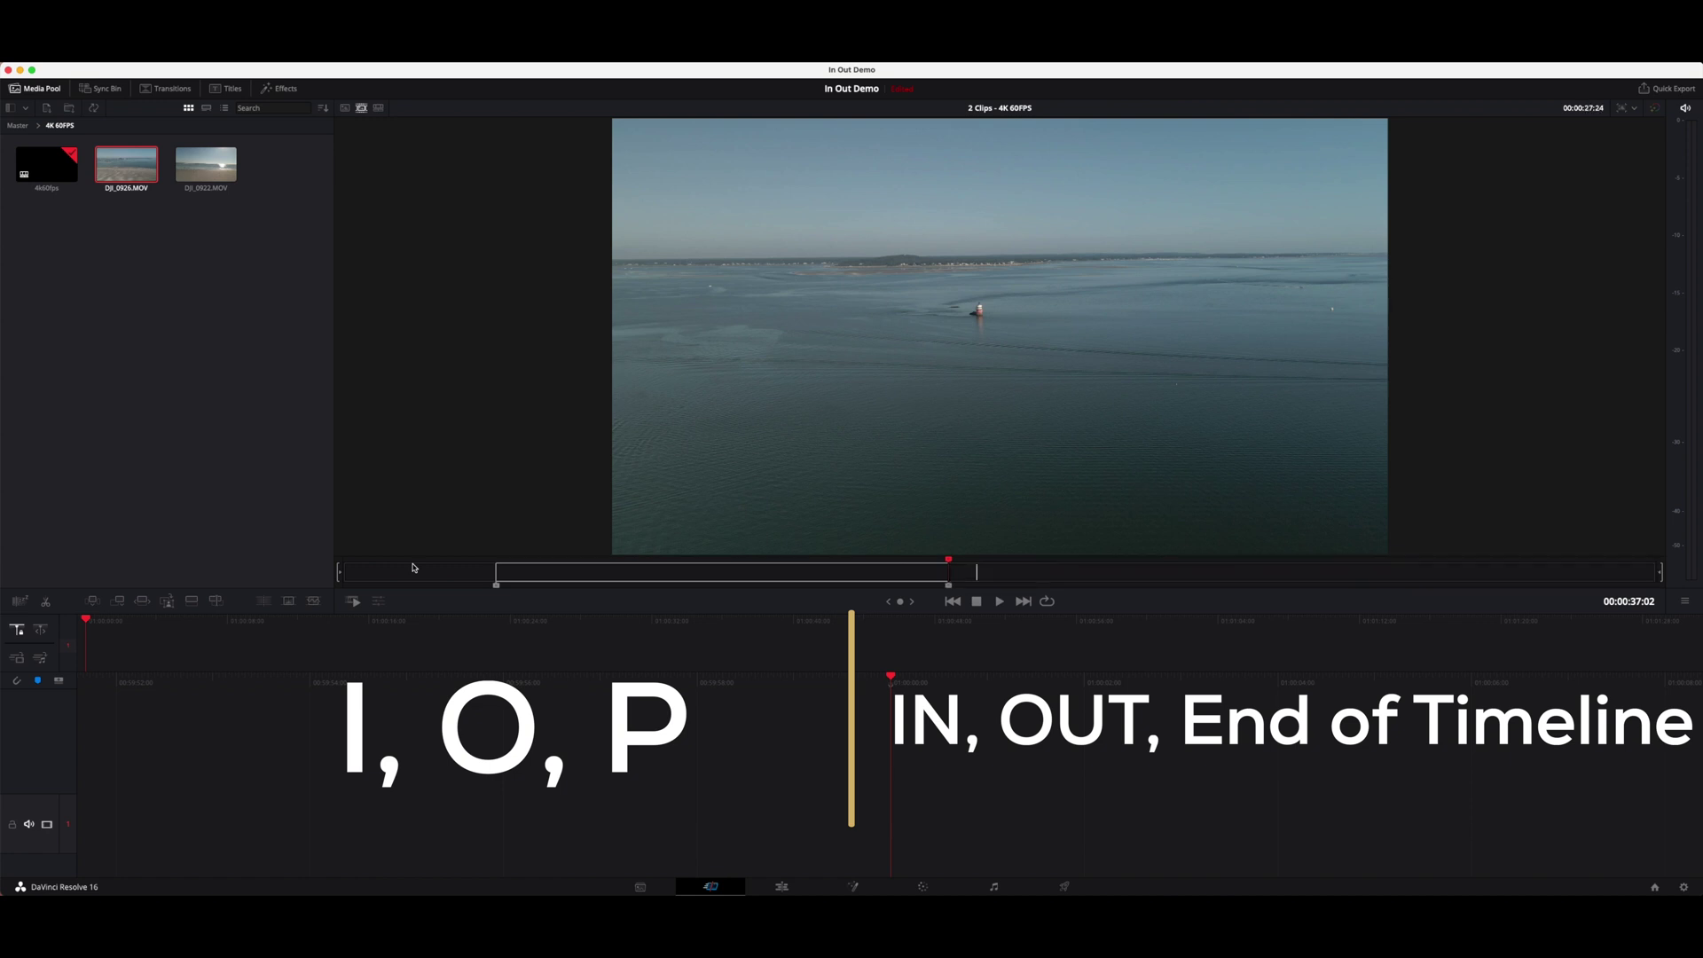
{"action": "key", "text": "p"}
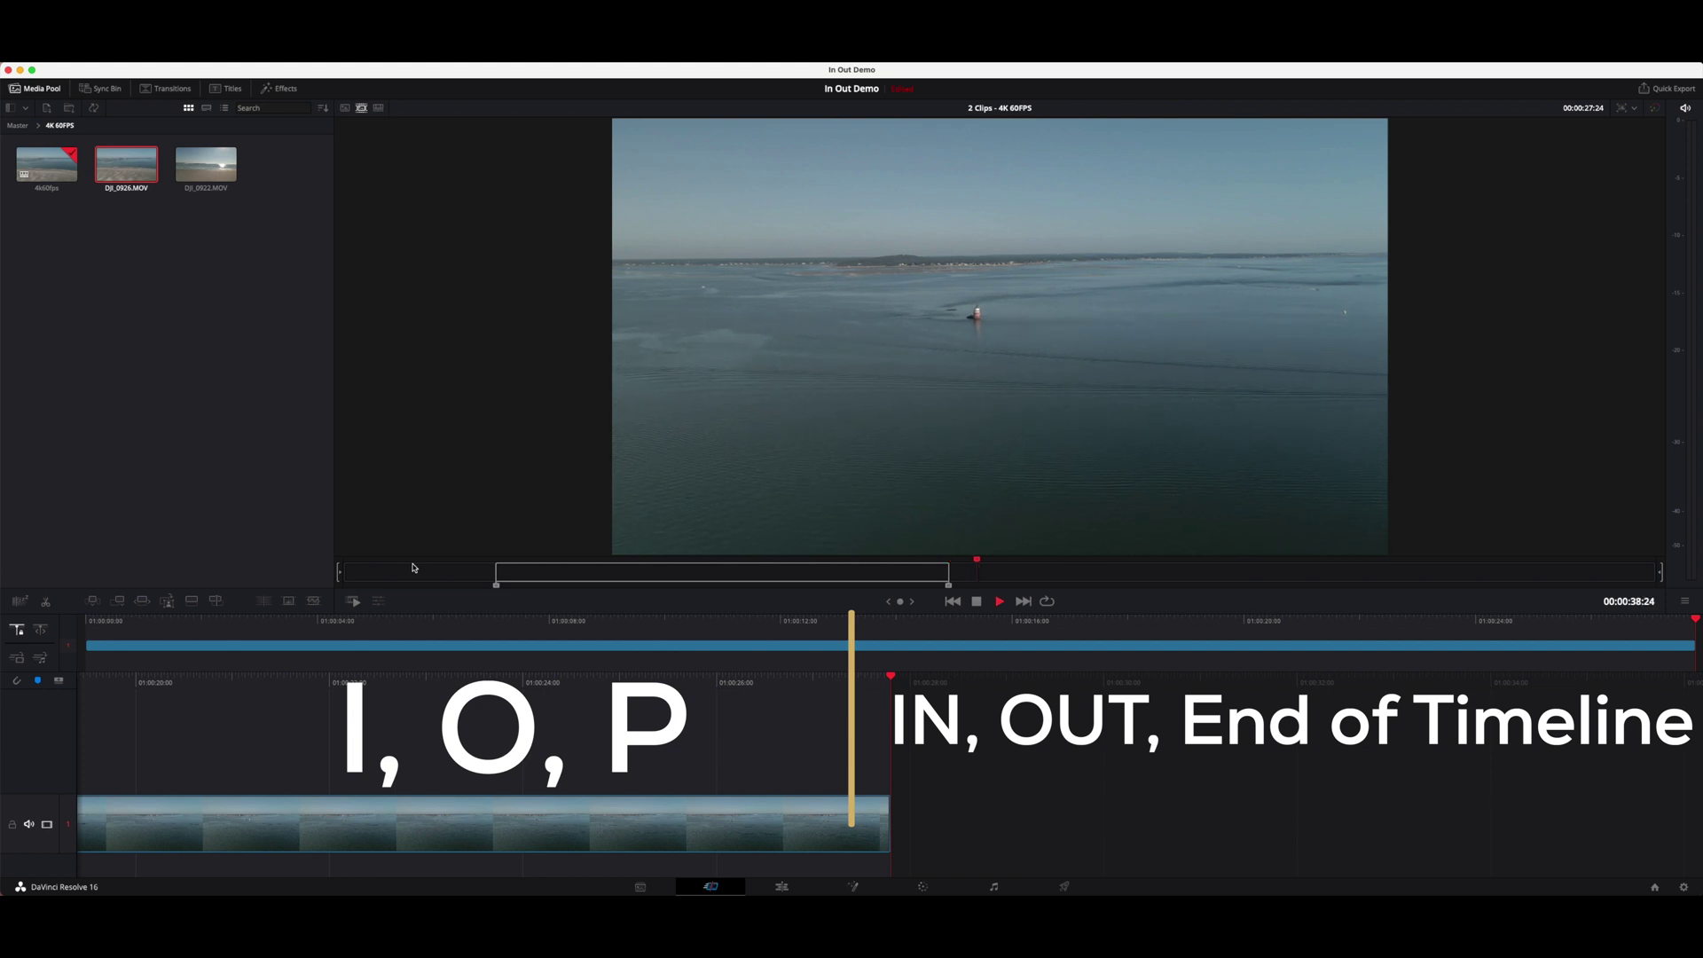
Step: Mark an In-to-Out range on DJI_0922.MOV's end section and append it to the 4k60fps timeline
{"action": "key", "text": "Right"}
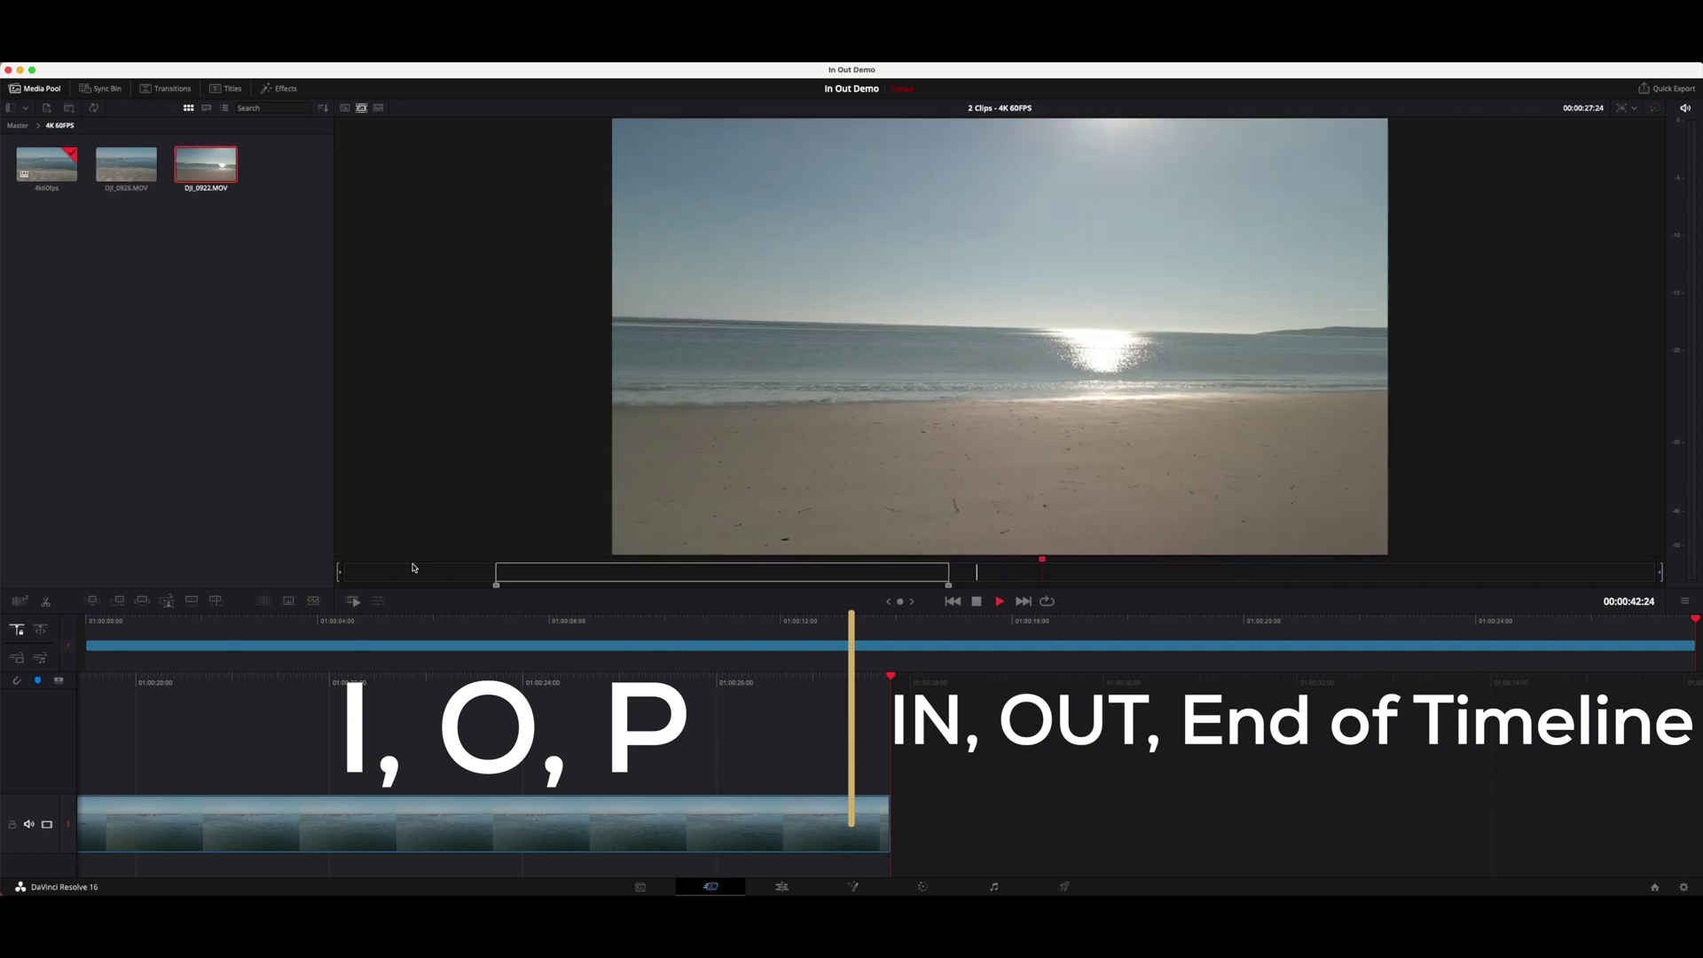
{"action": "key", "text": "j"}
{"action": "key", "text": "i"}
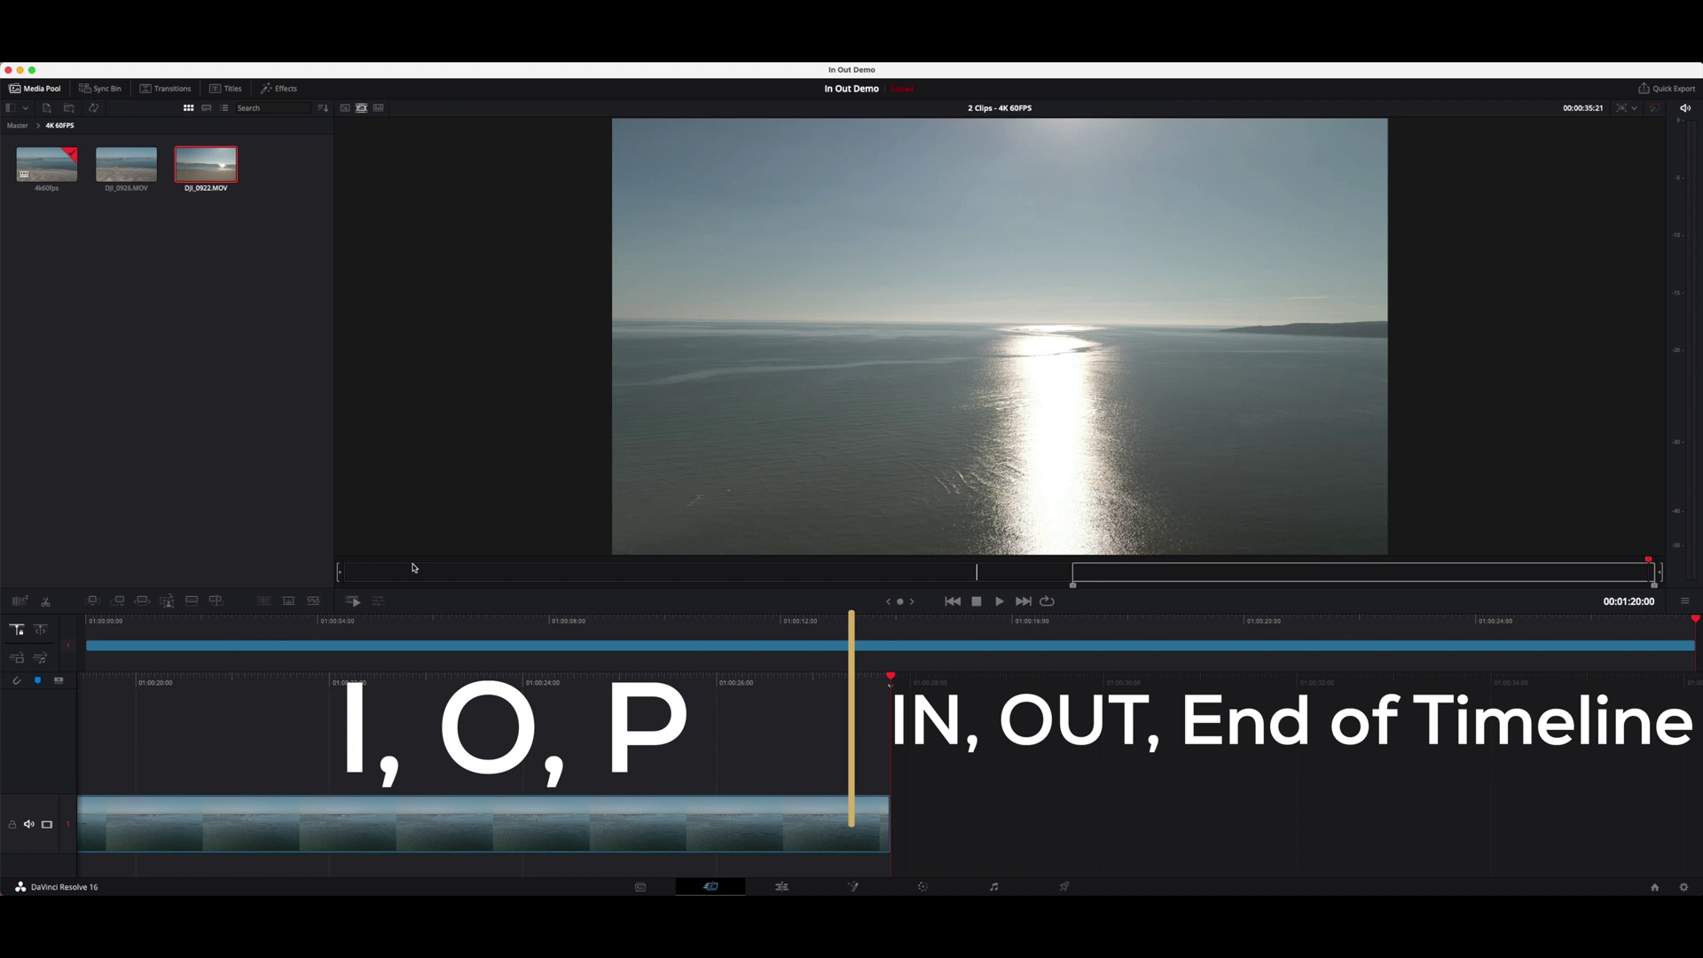
{"action": "key", "text": "o"}
{"action": "key", "text": "p"}
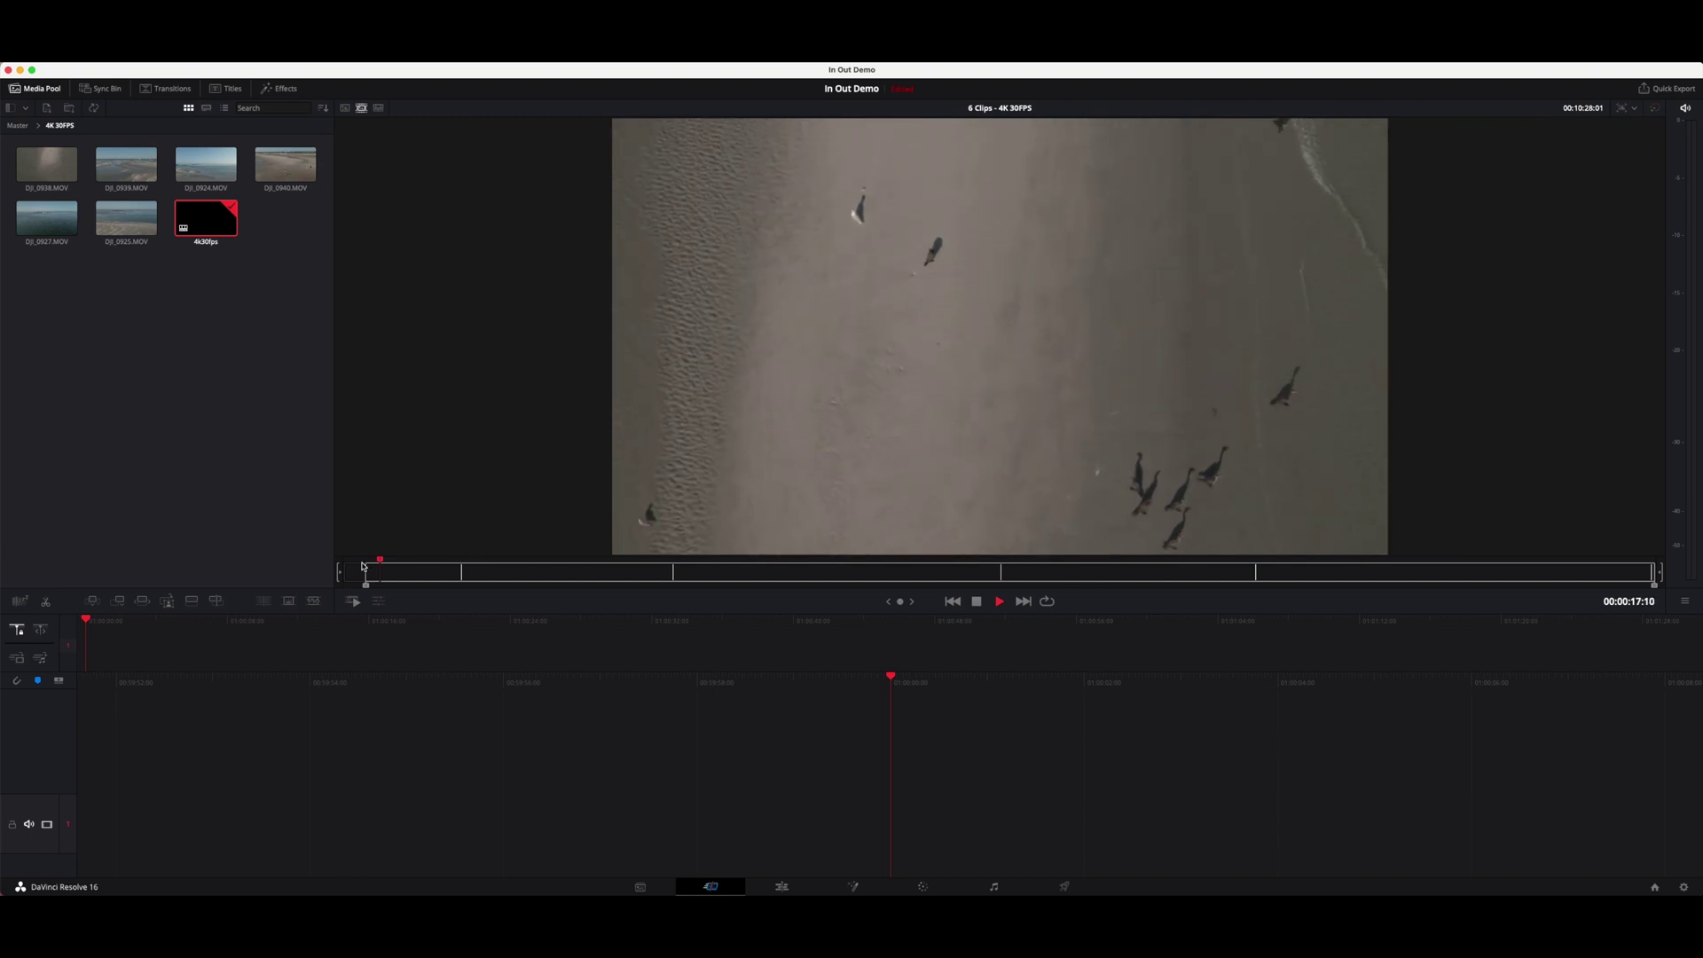
Step: Edit a short marked beach section into the 4k30fps timeline, then clear marks and set a new Out
{"action": "key", "text": "o"}
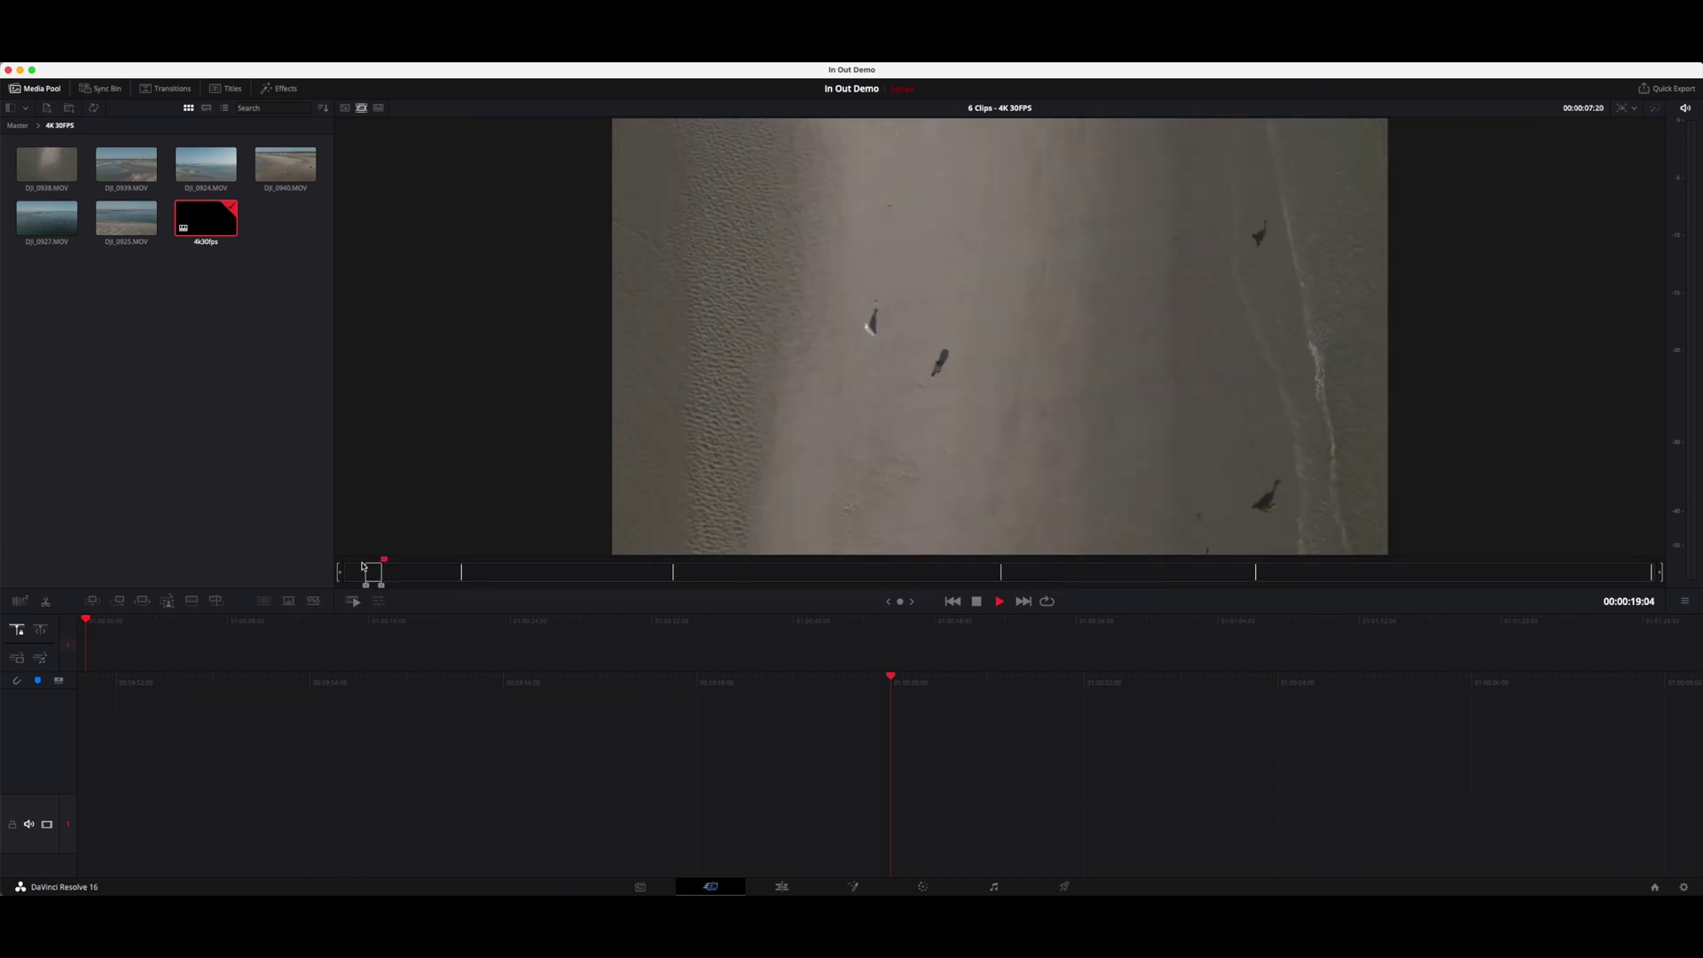
{"action": "key", "text": "F9"}
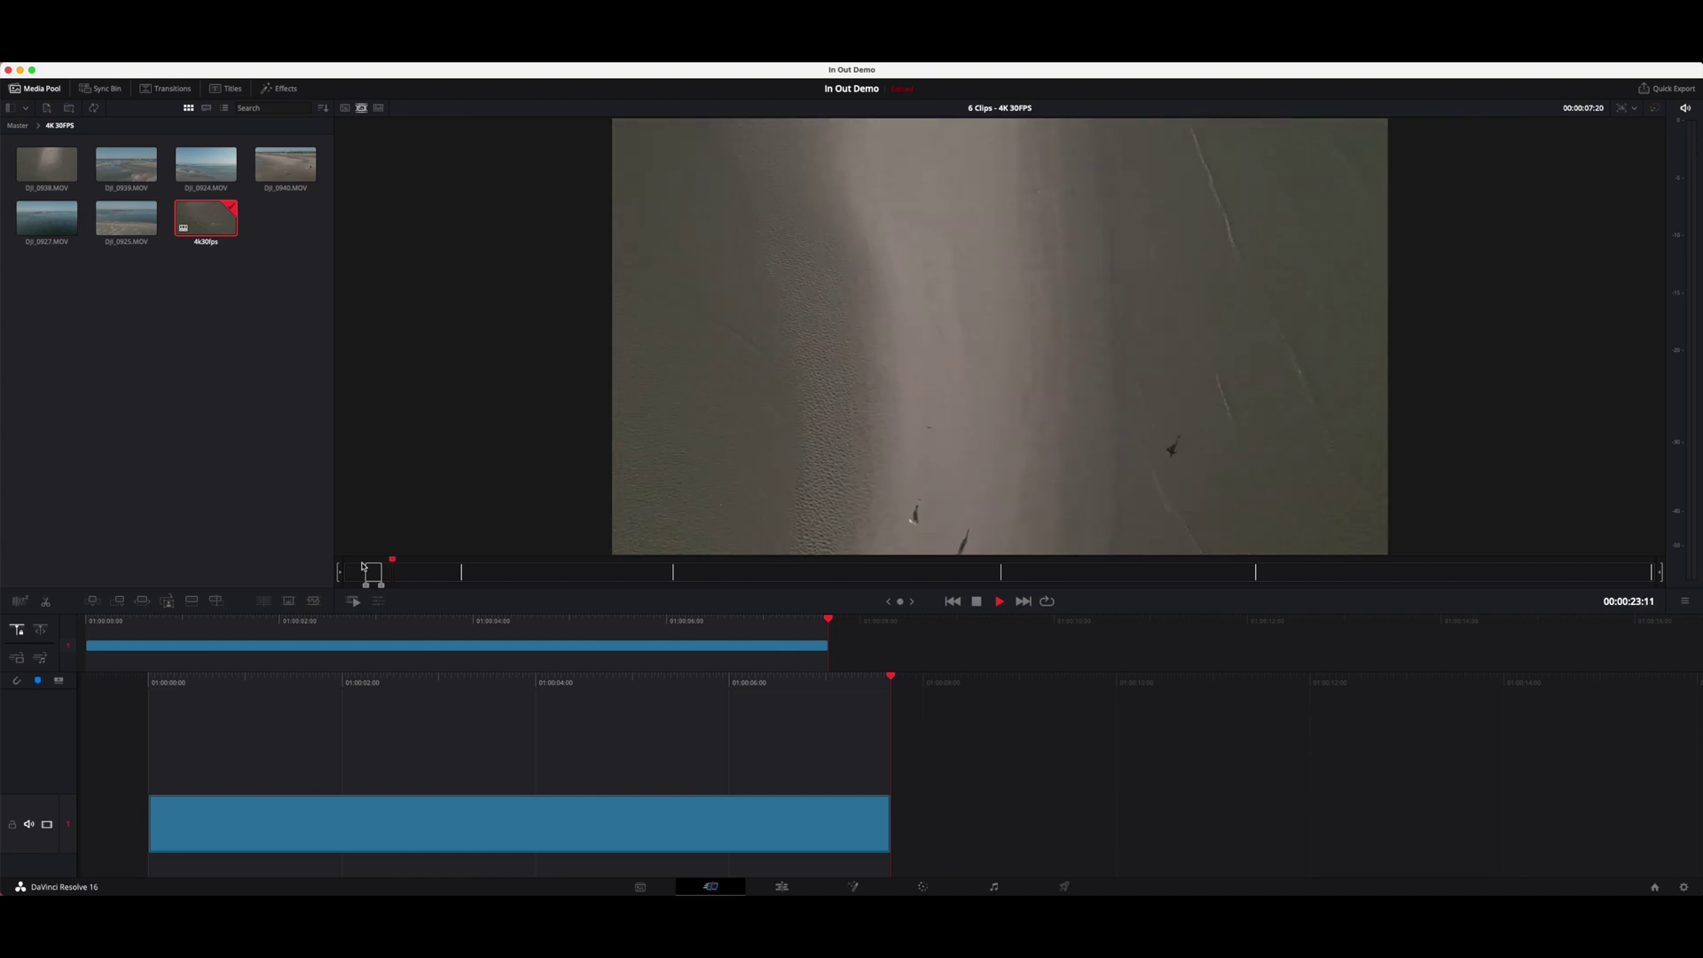
{"action": "key", "text": "alt+x"}
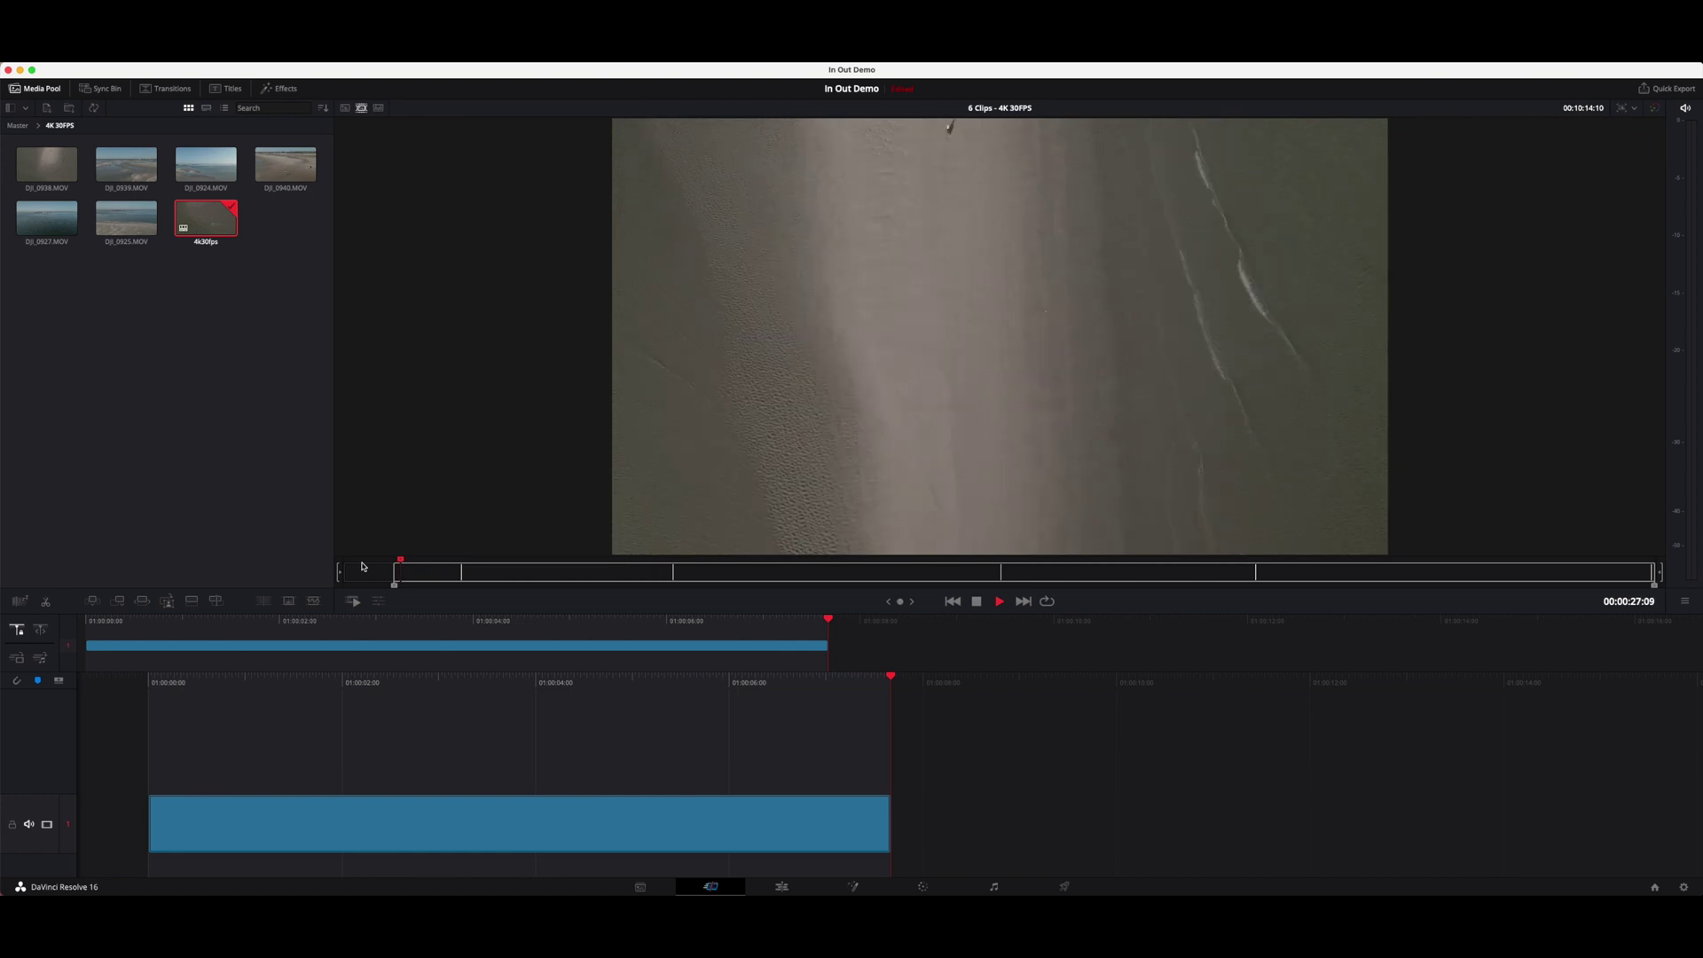
{"action": "key", "text": "o"}
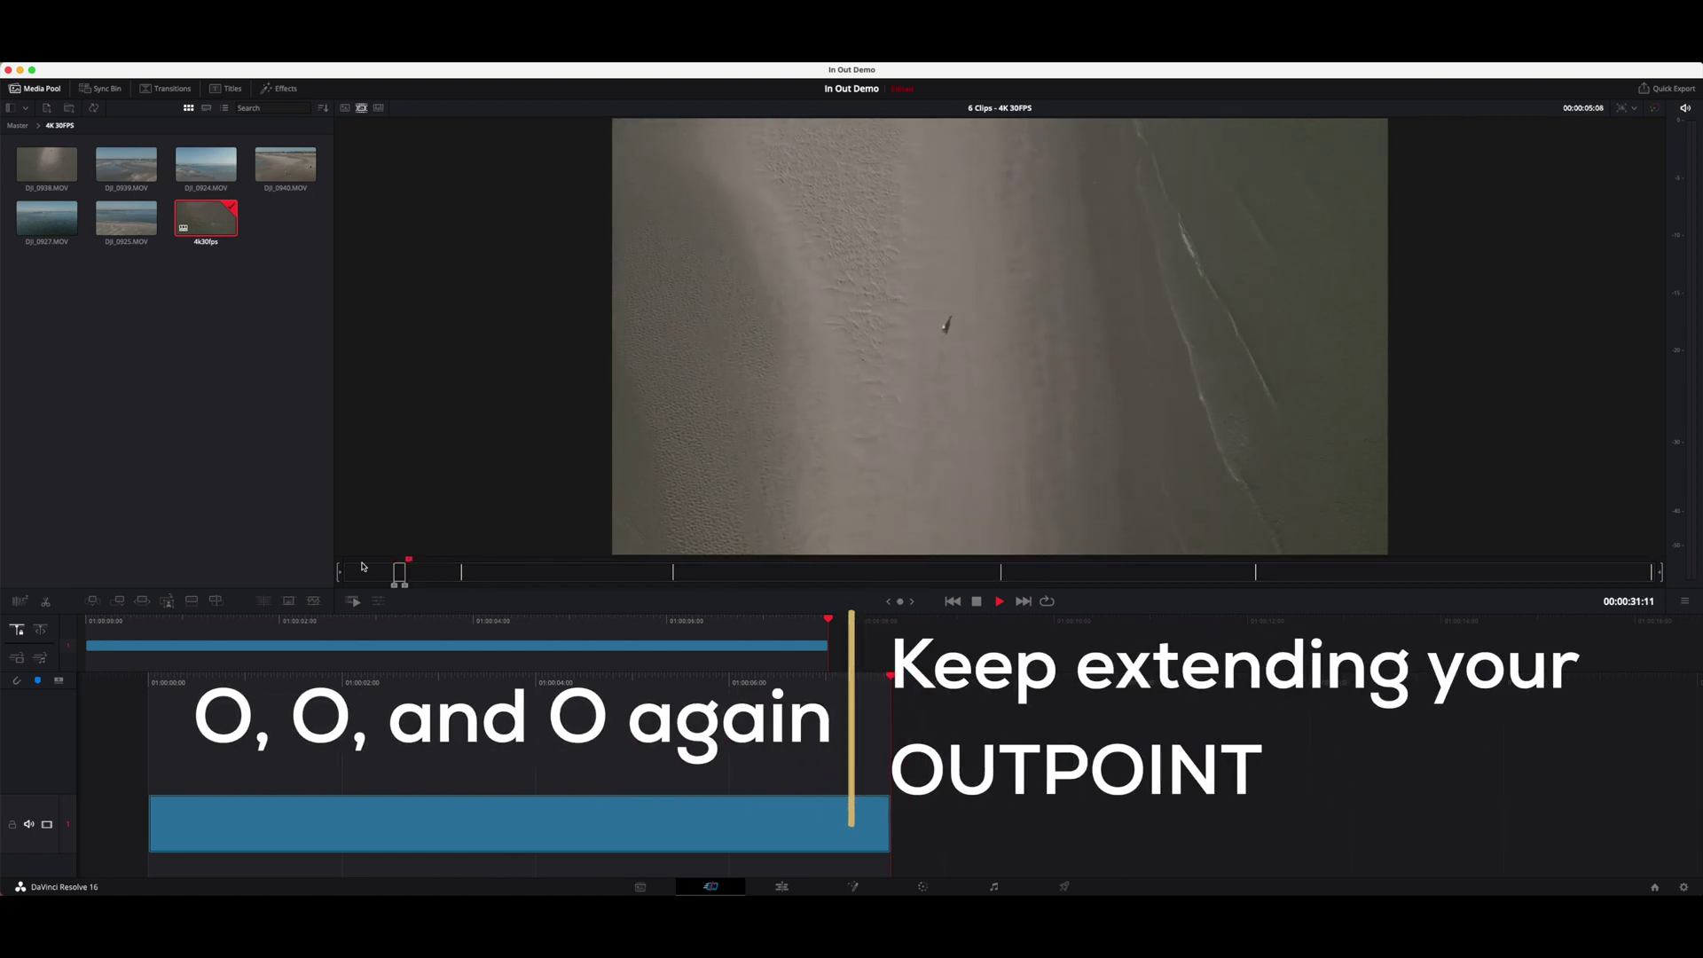
Step: Push the beach shot's Out point later until the range runs 00:00:30:15, then append it
{"action": "key", "text": "o"}
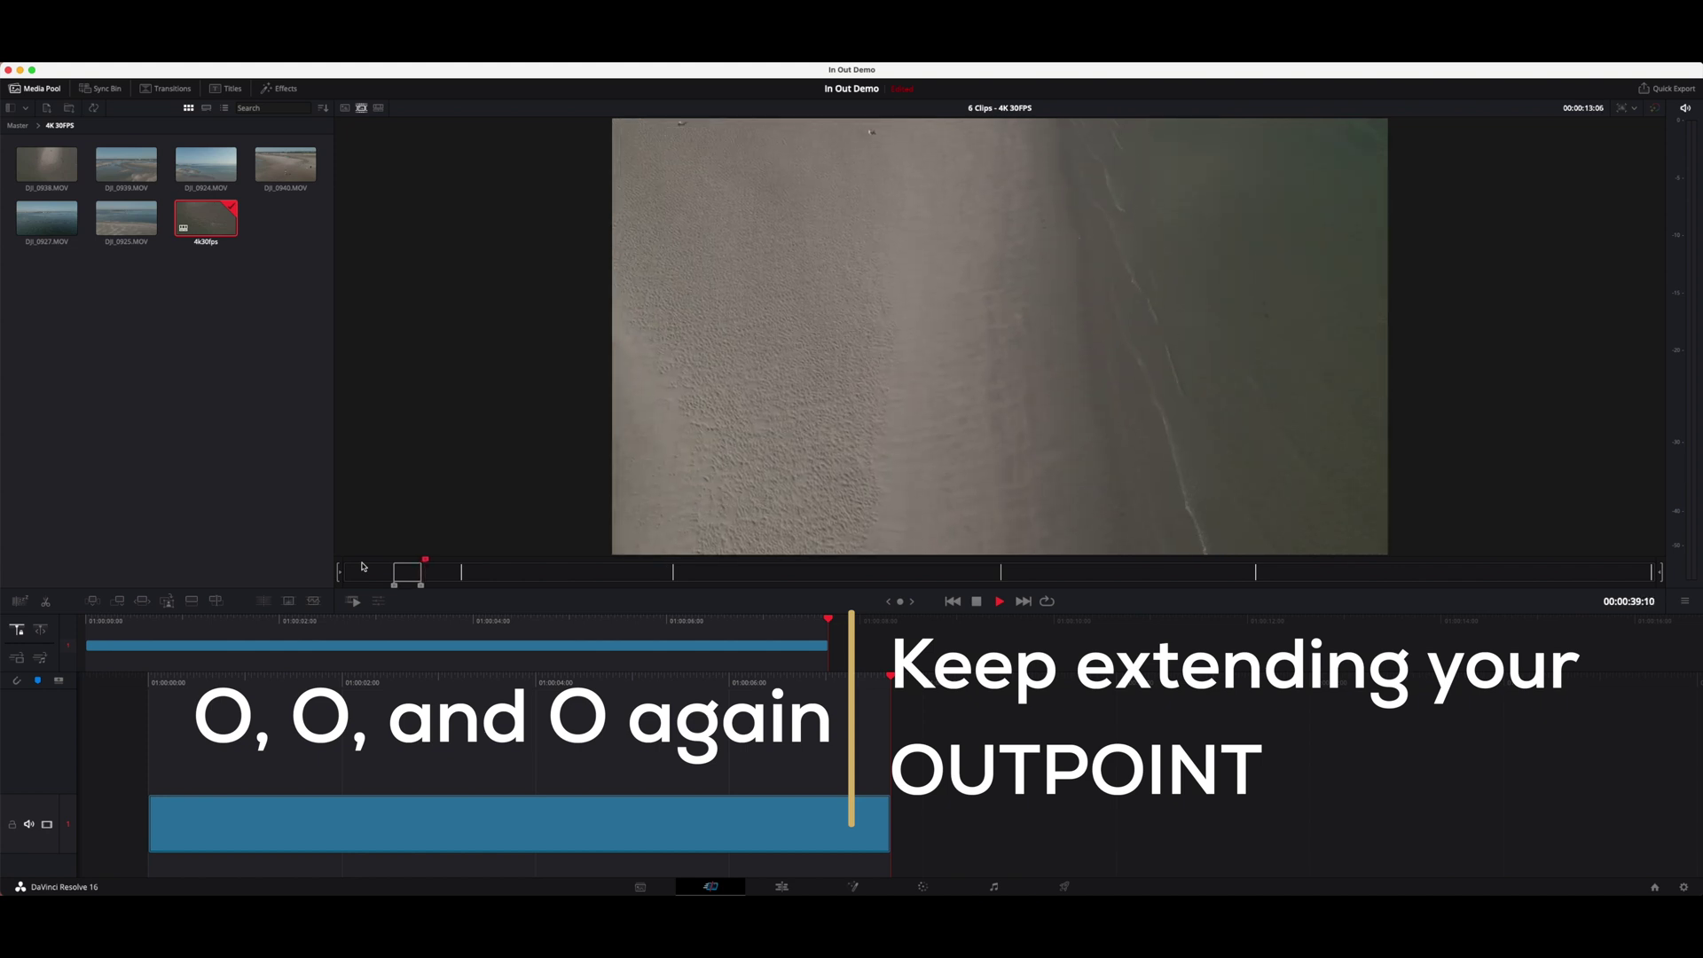
{"action": "key", "text": "o"}
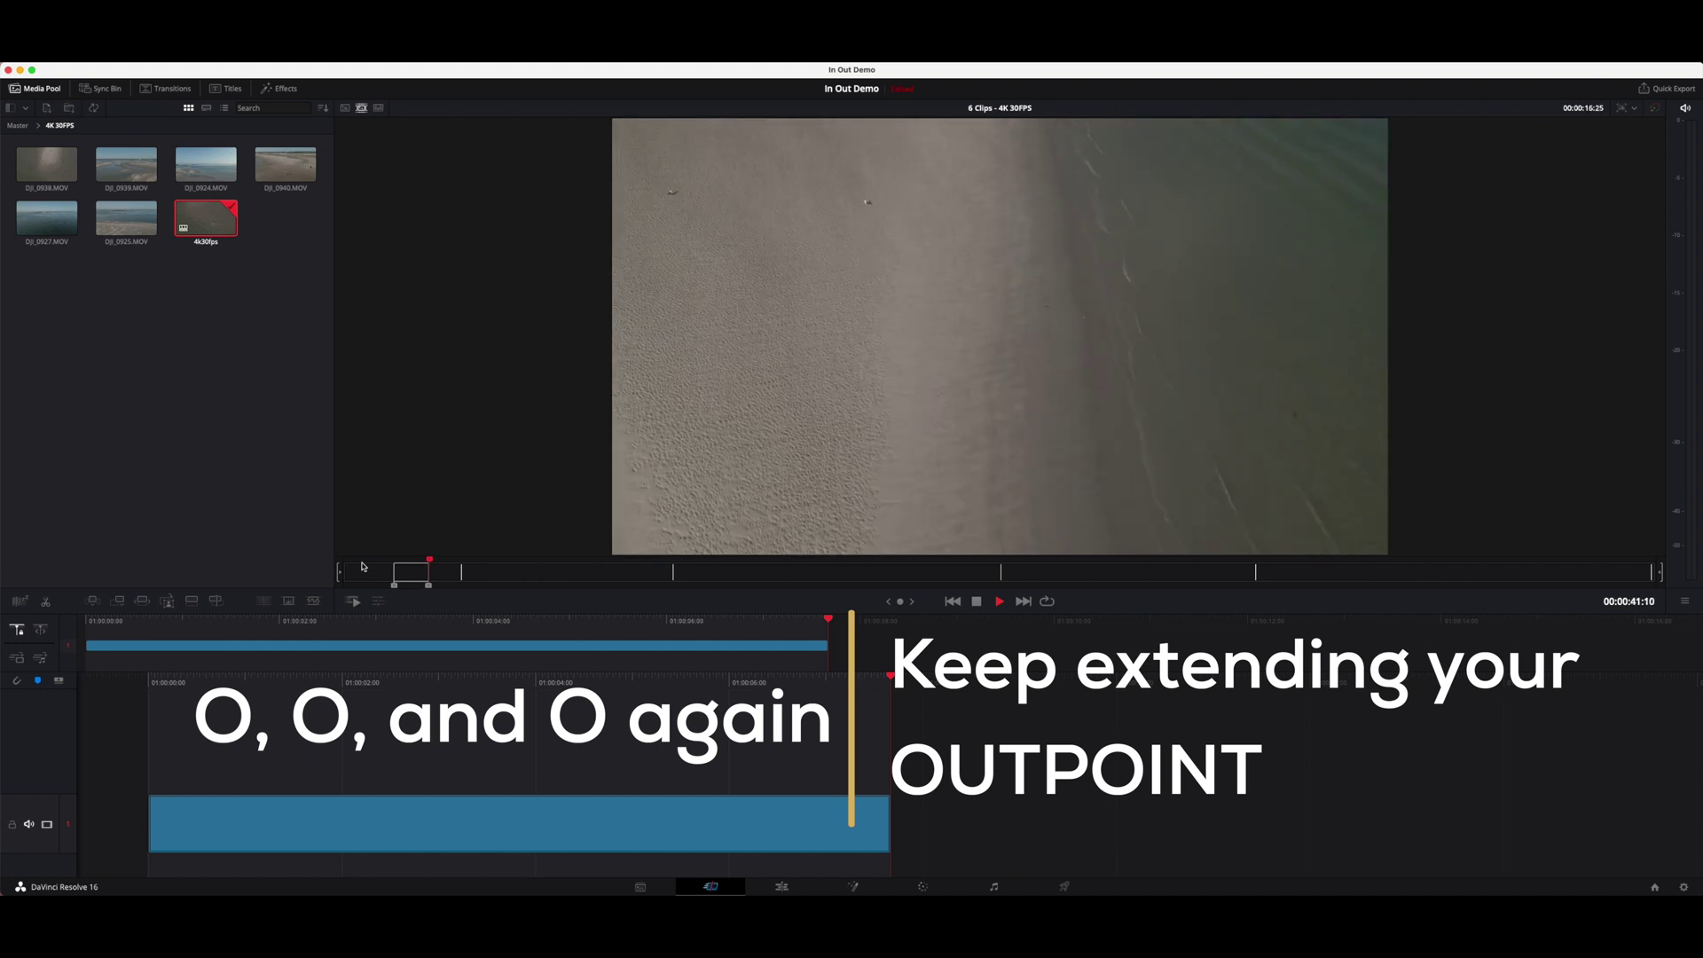
{"action": "key", "text": "o"}
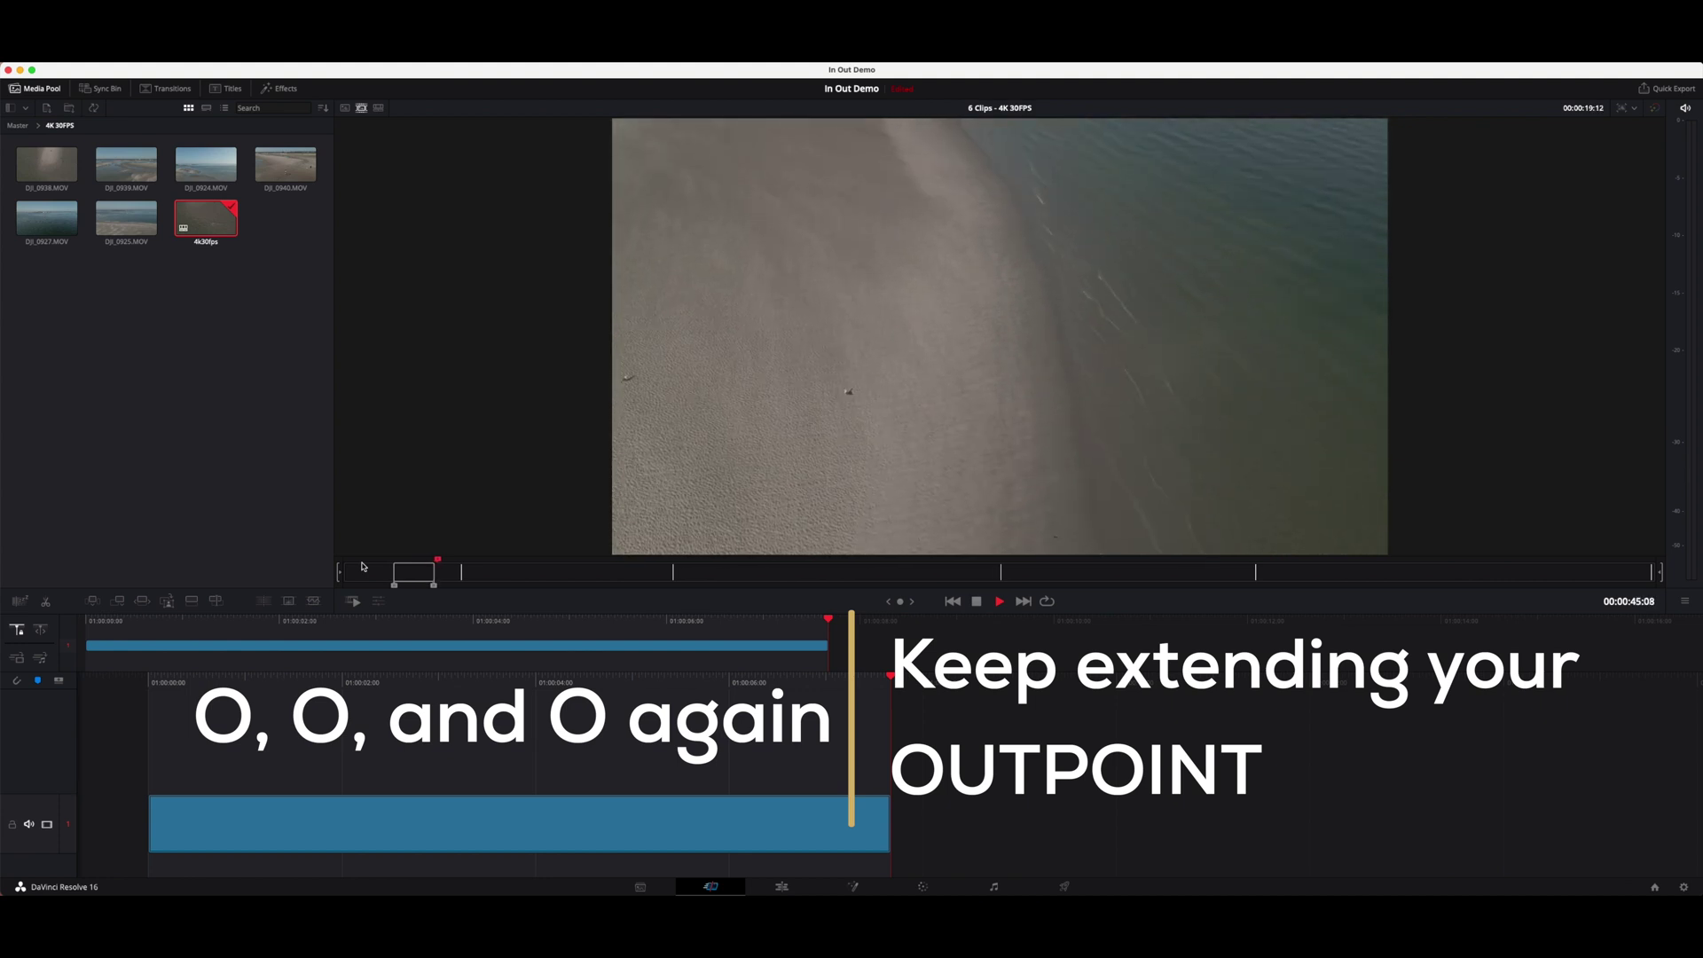
{"action": "key", "text": "o"}
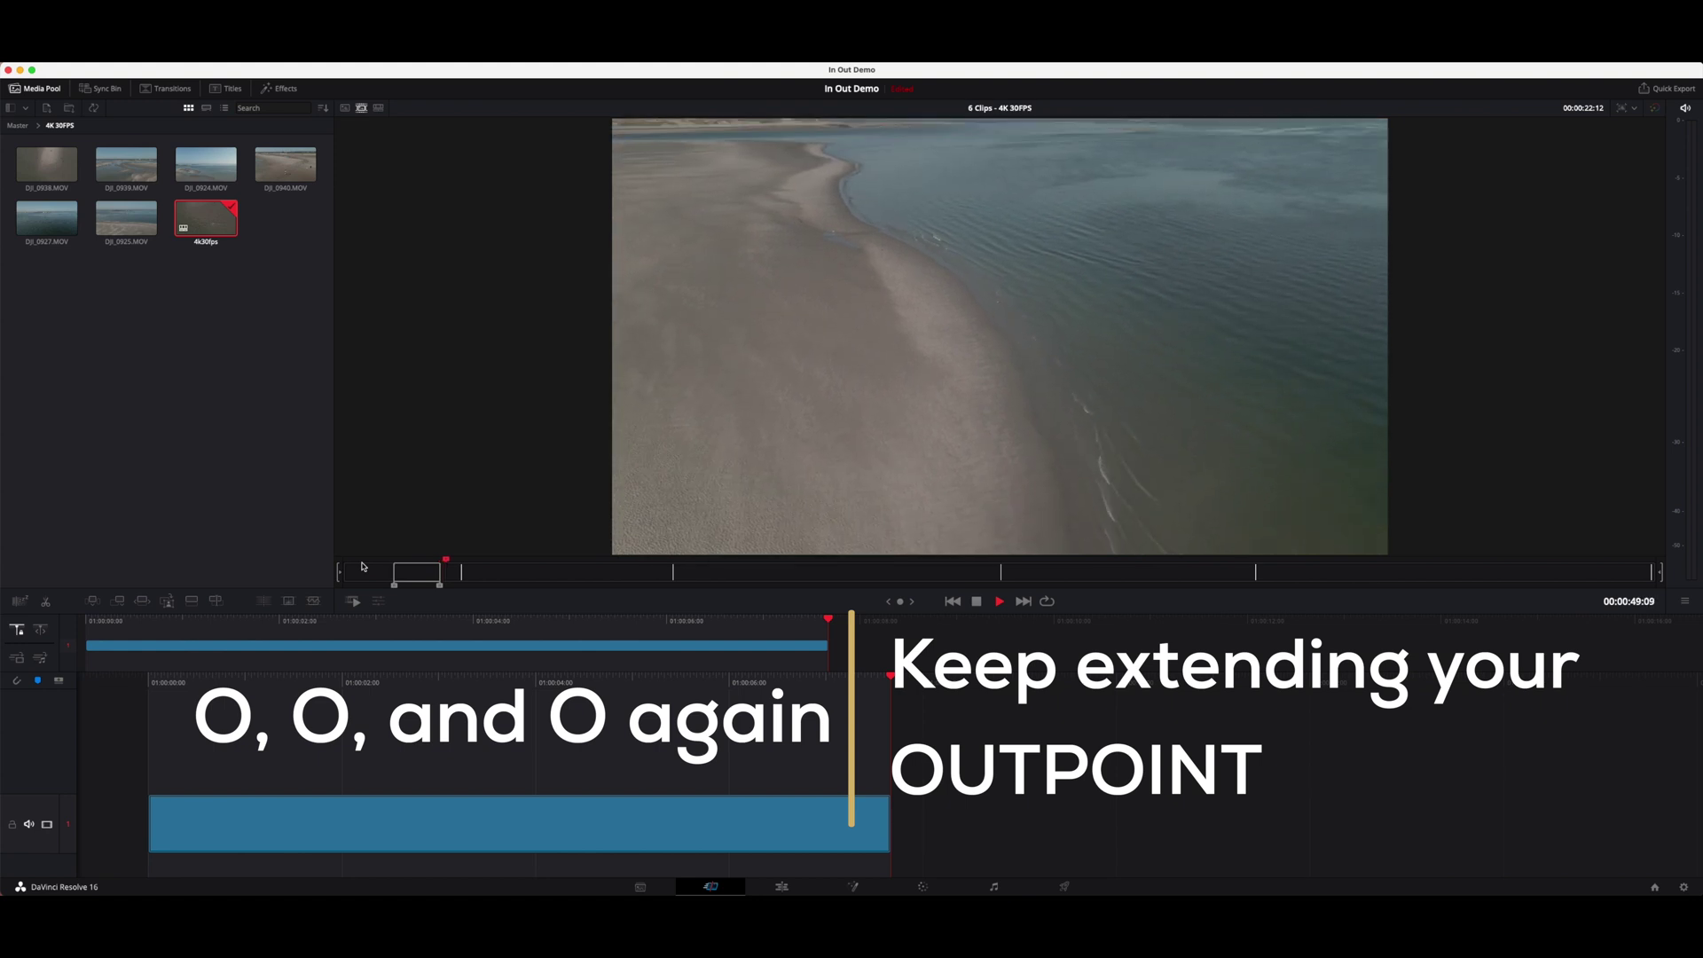
{"action": "key", "text": "o"}
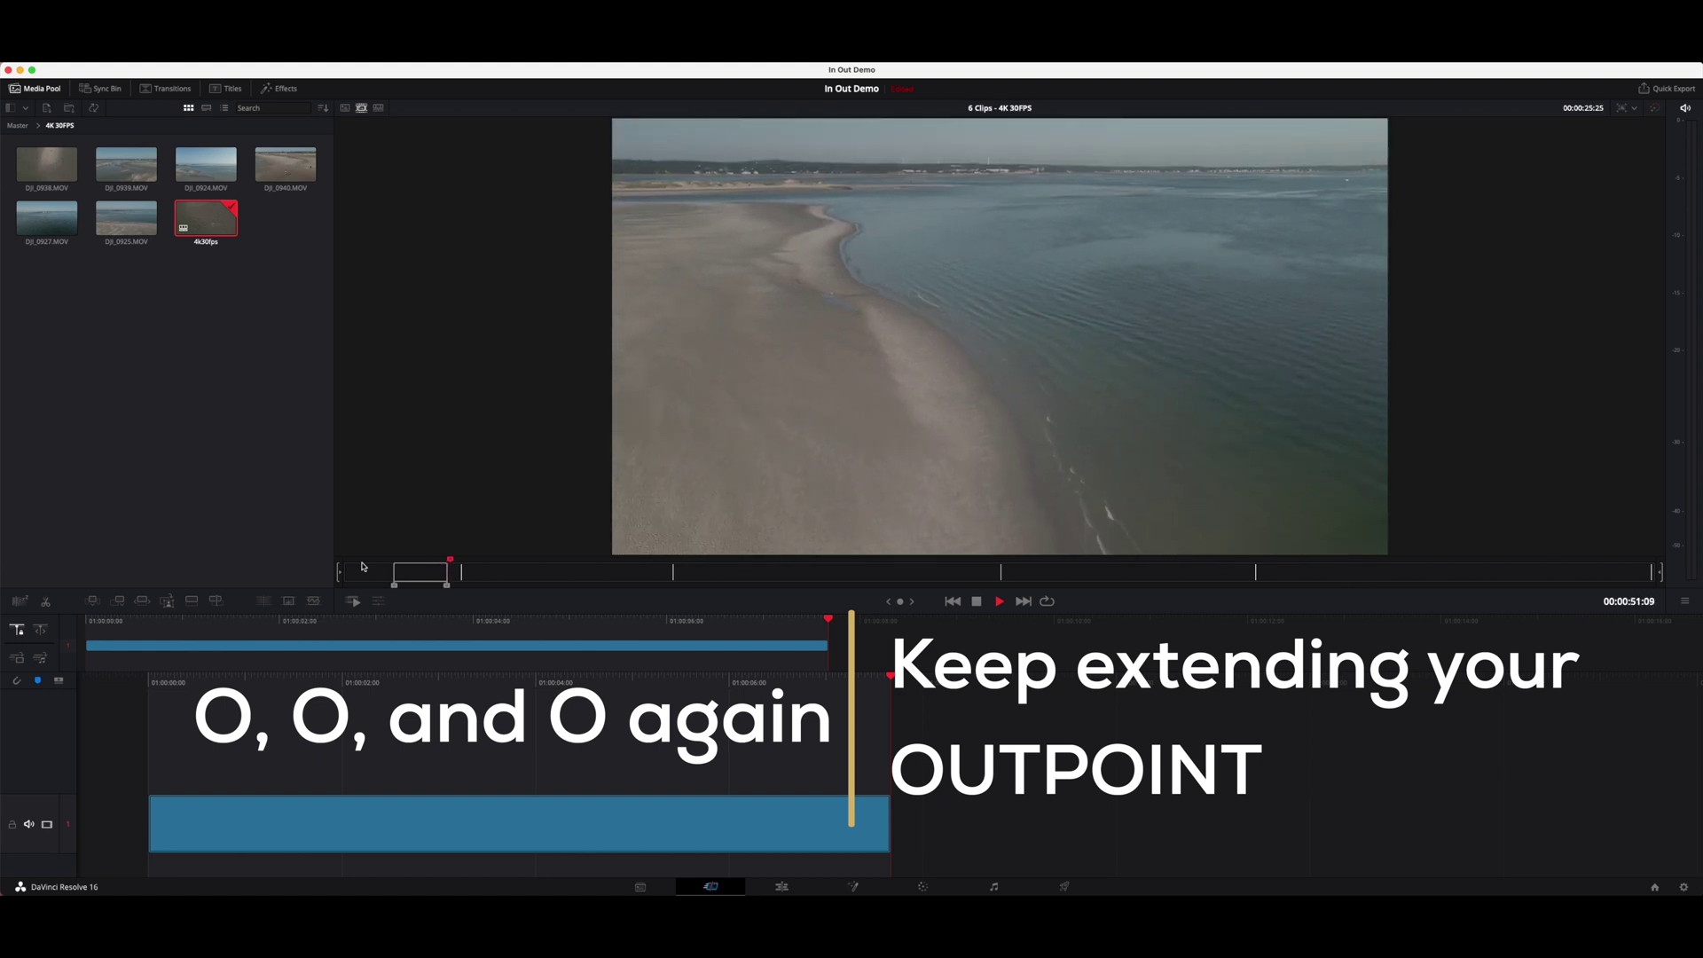
{"action": "key", "text": "o"}
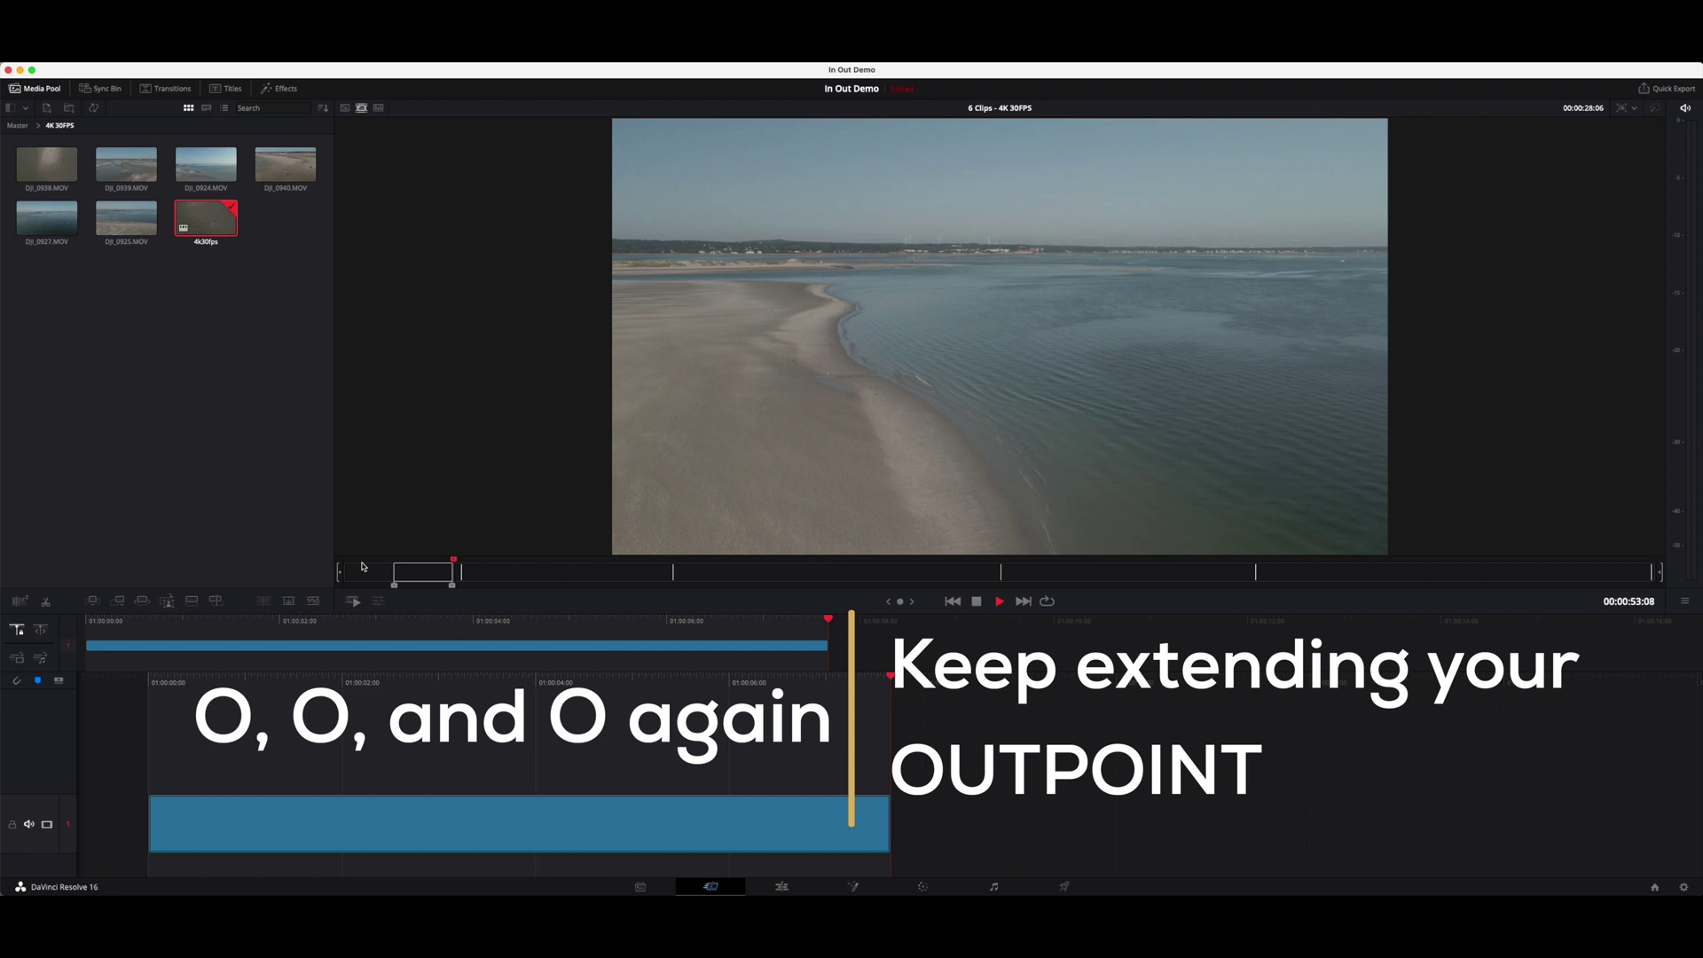
{"action": "key", "text": "o"}
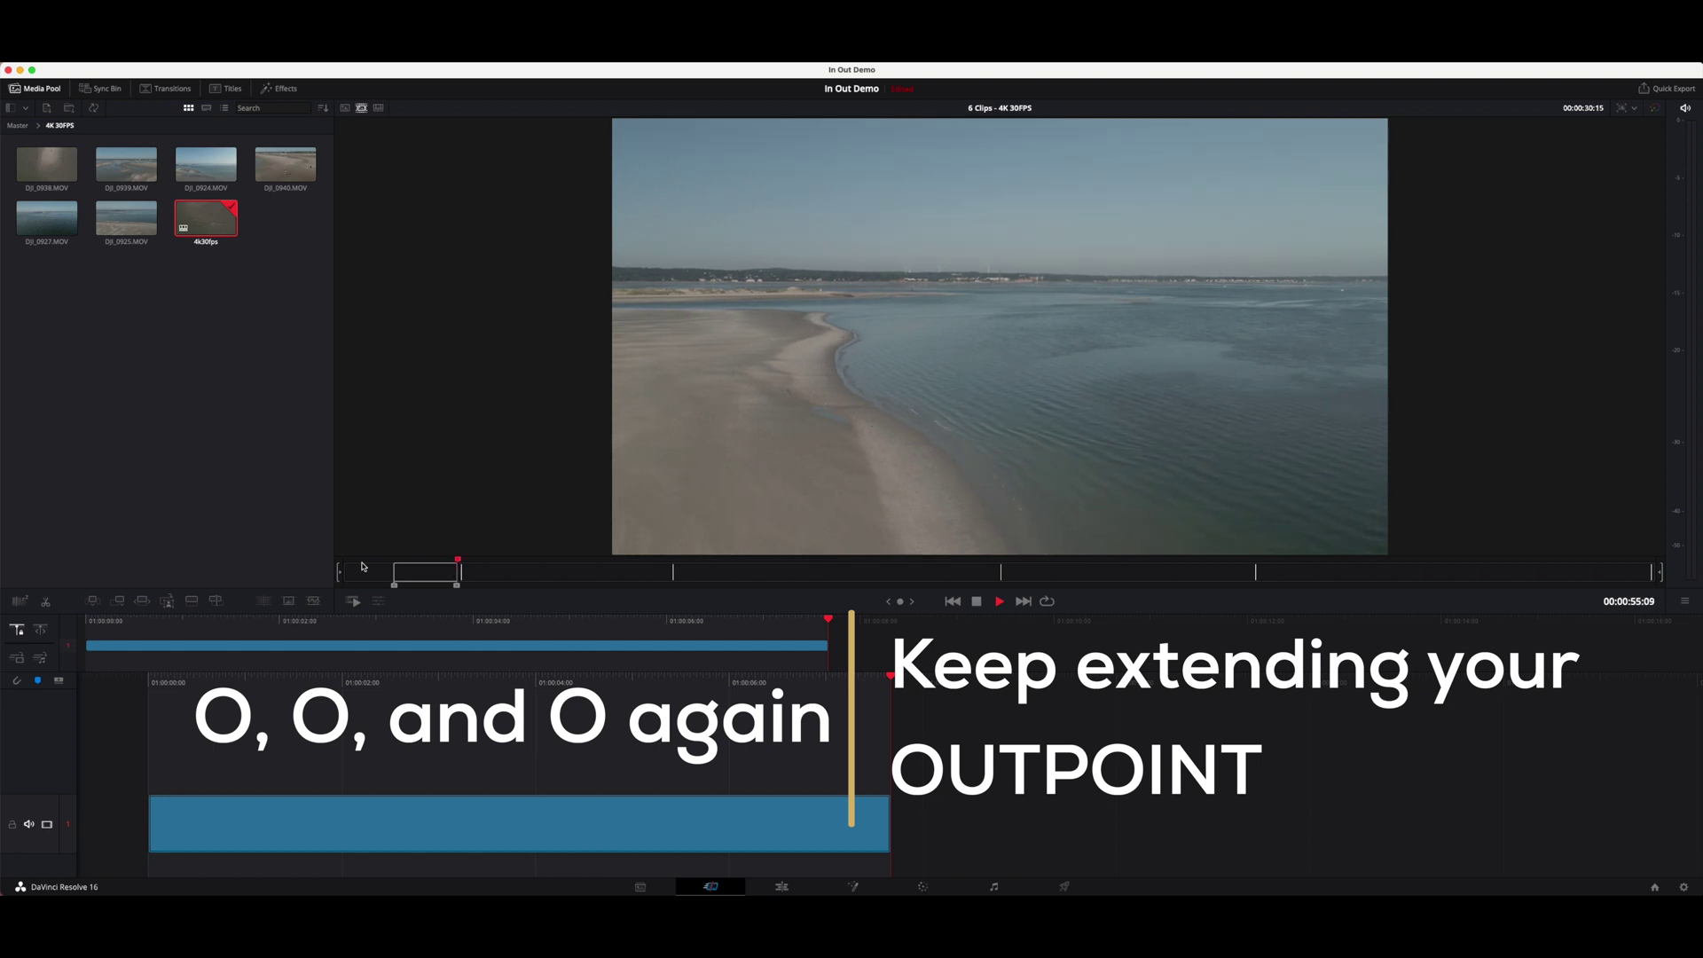
{"action": "key", "text": "o"}
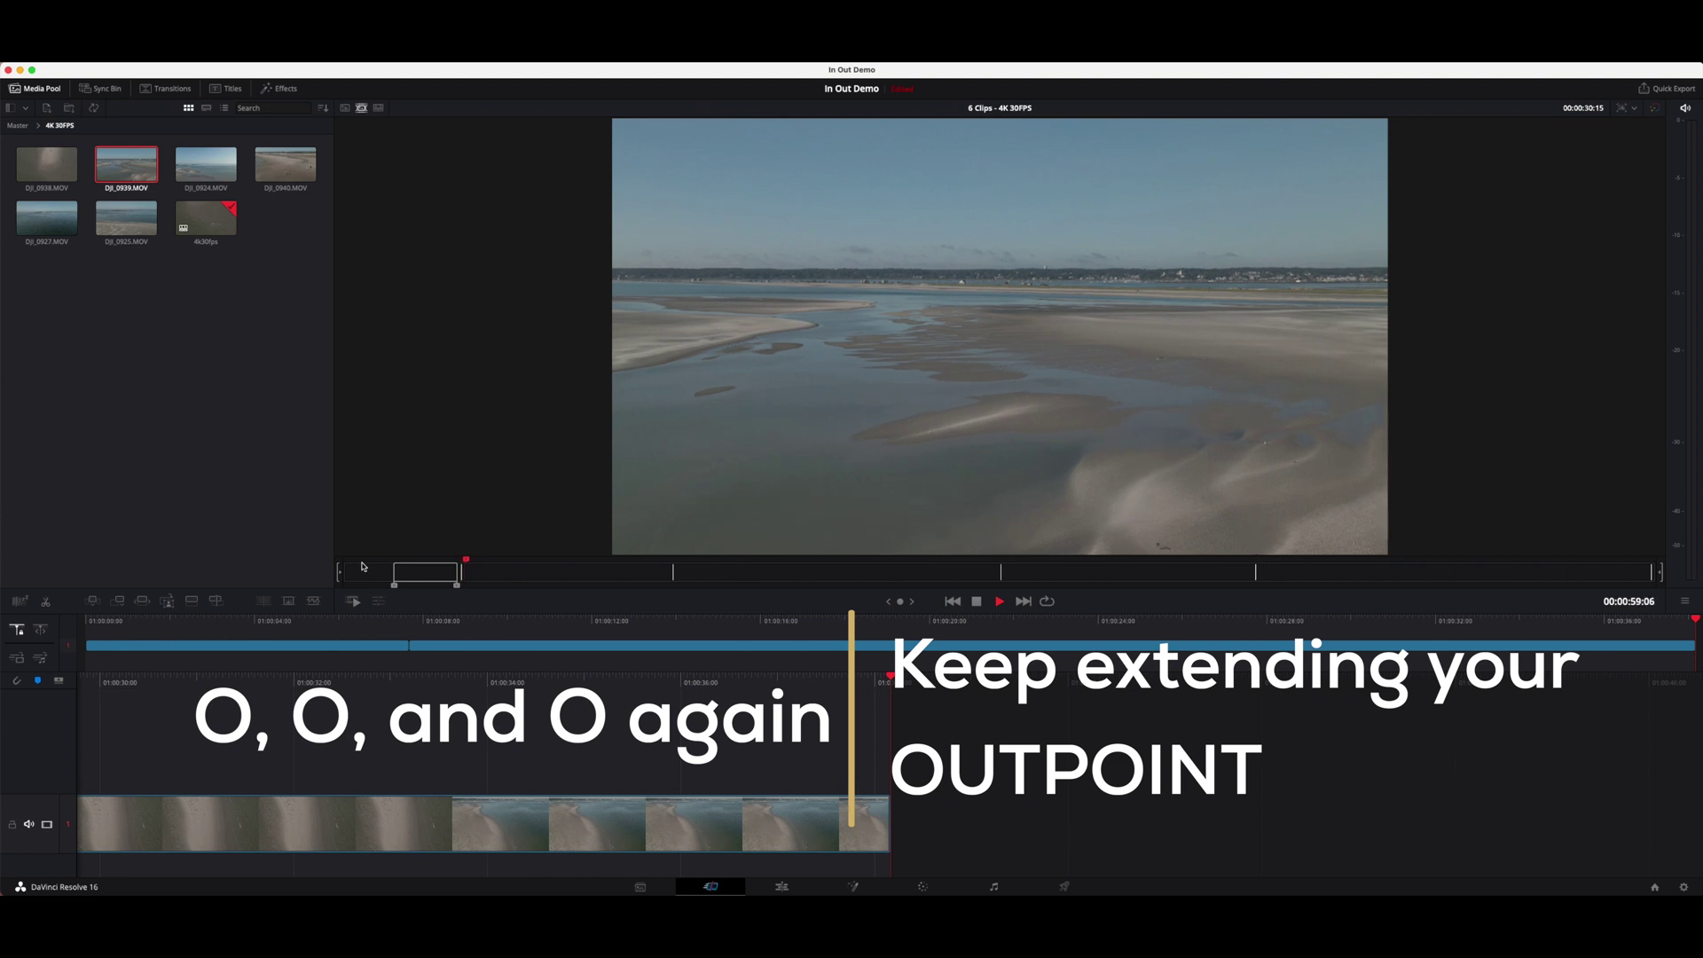
Step: Mark a 00:01:04:27 shoreline stretch with In and Out points and append it to the timeline
{"action": "key", "text": "i"}
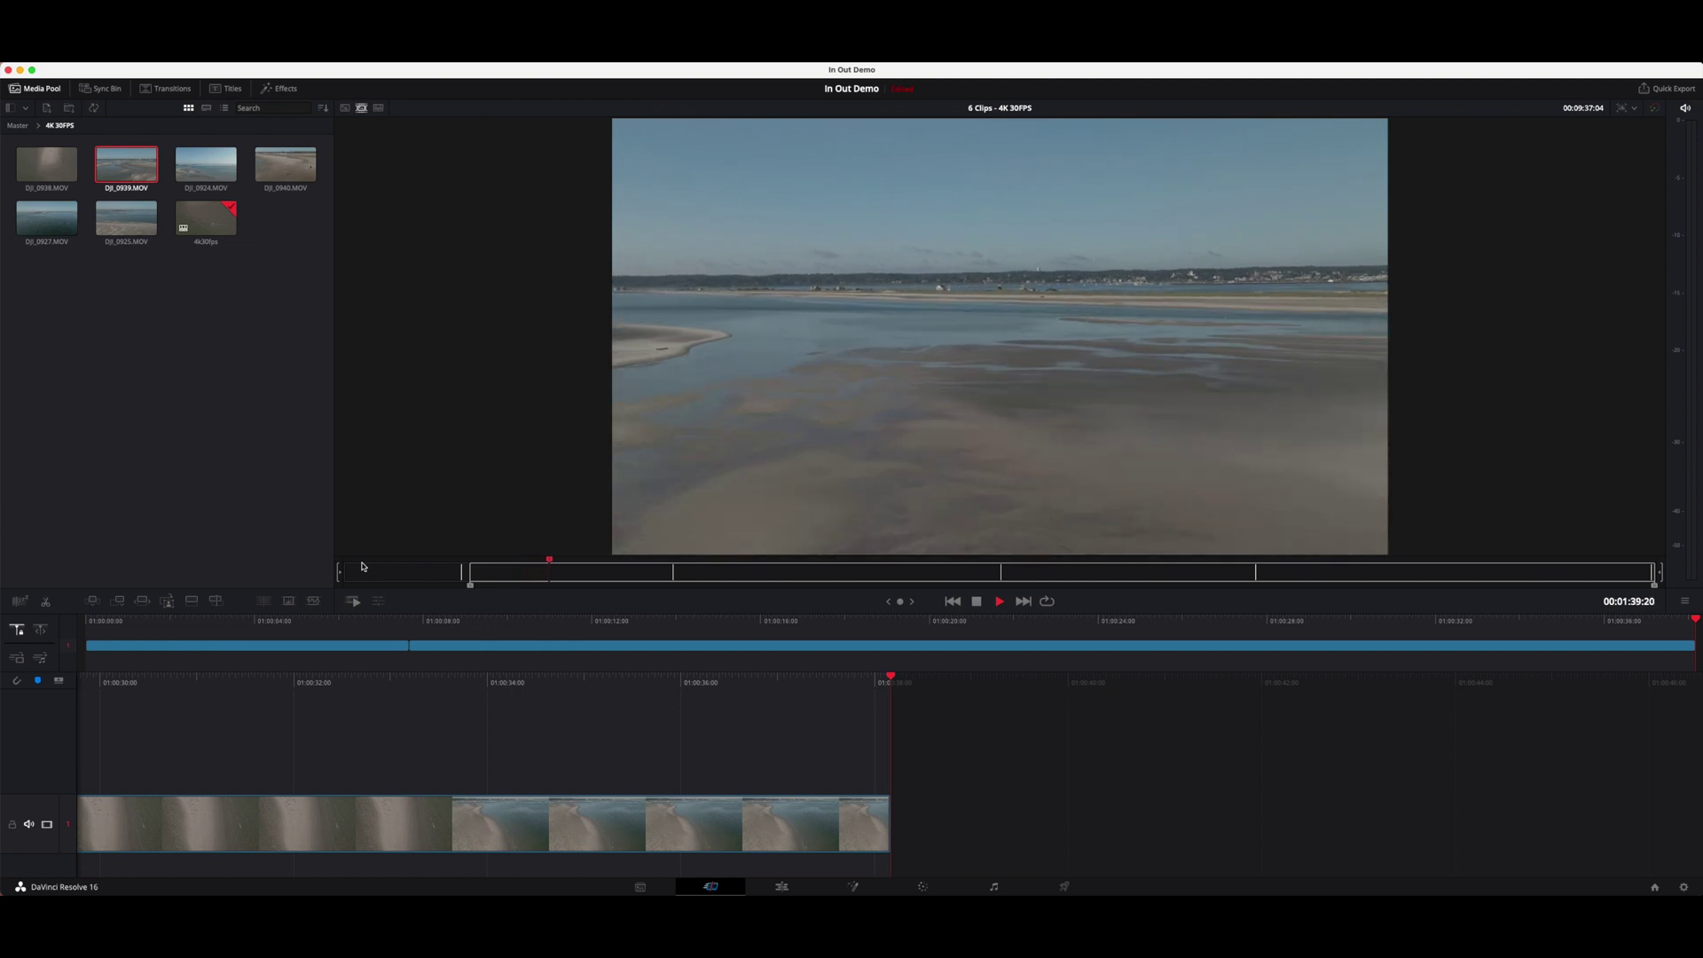
{"action": "key", "text": "o"}
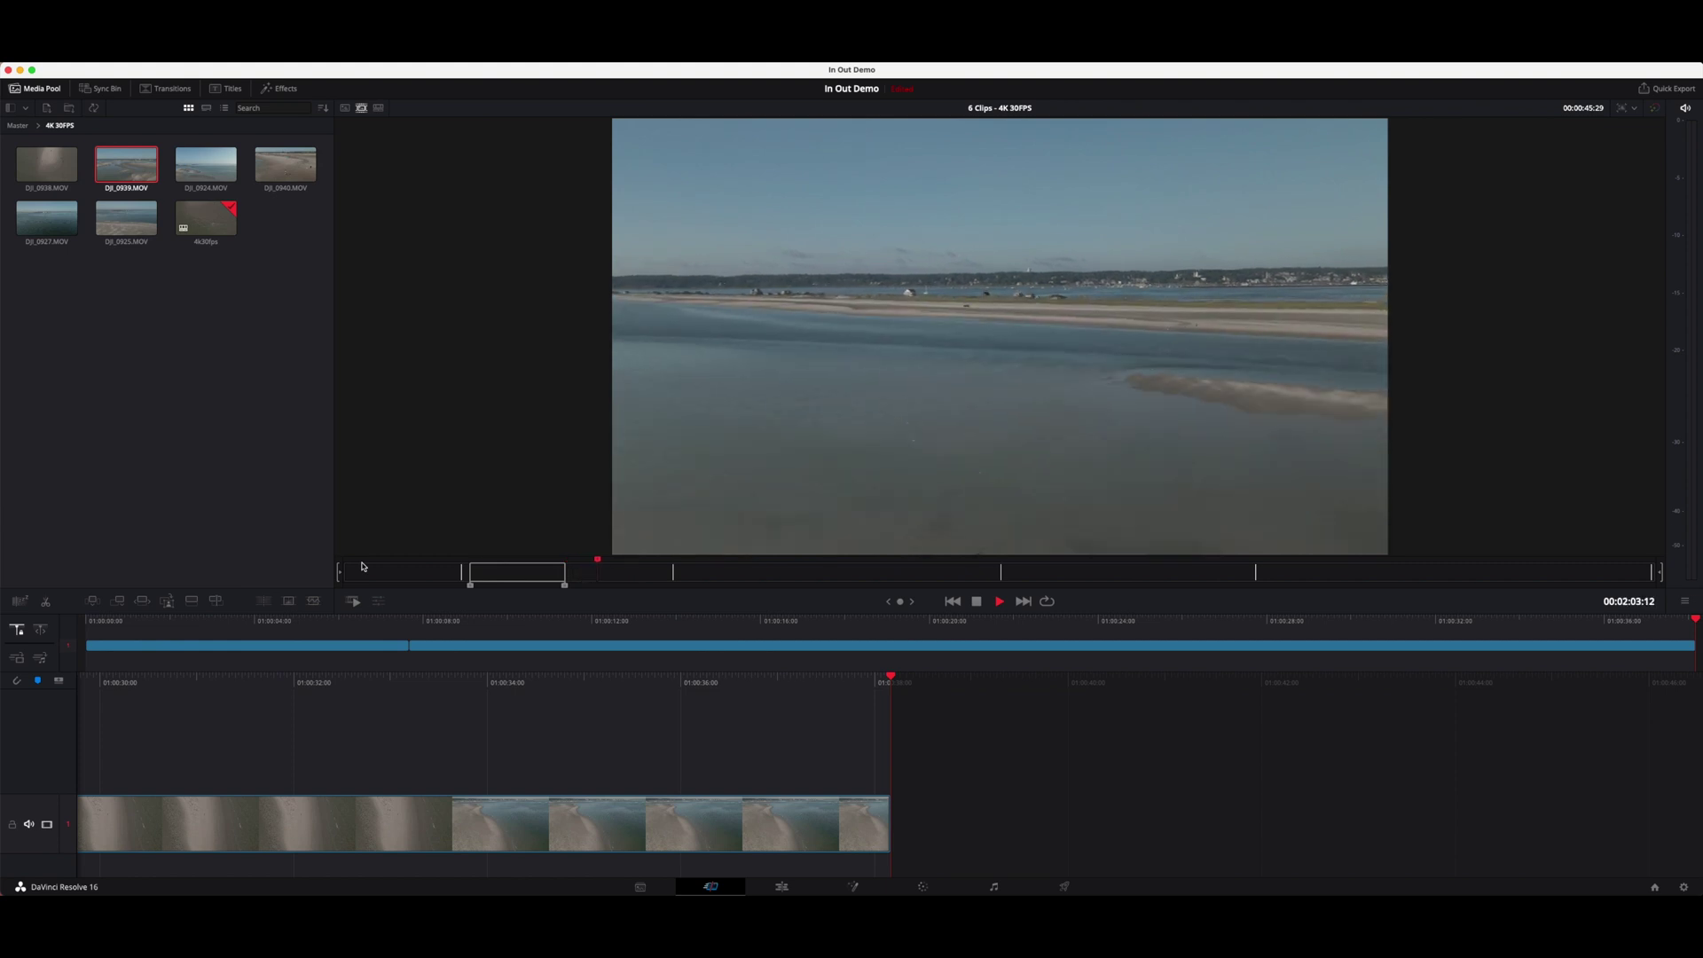
{"action": "key", "text": "o"}
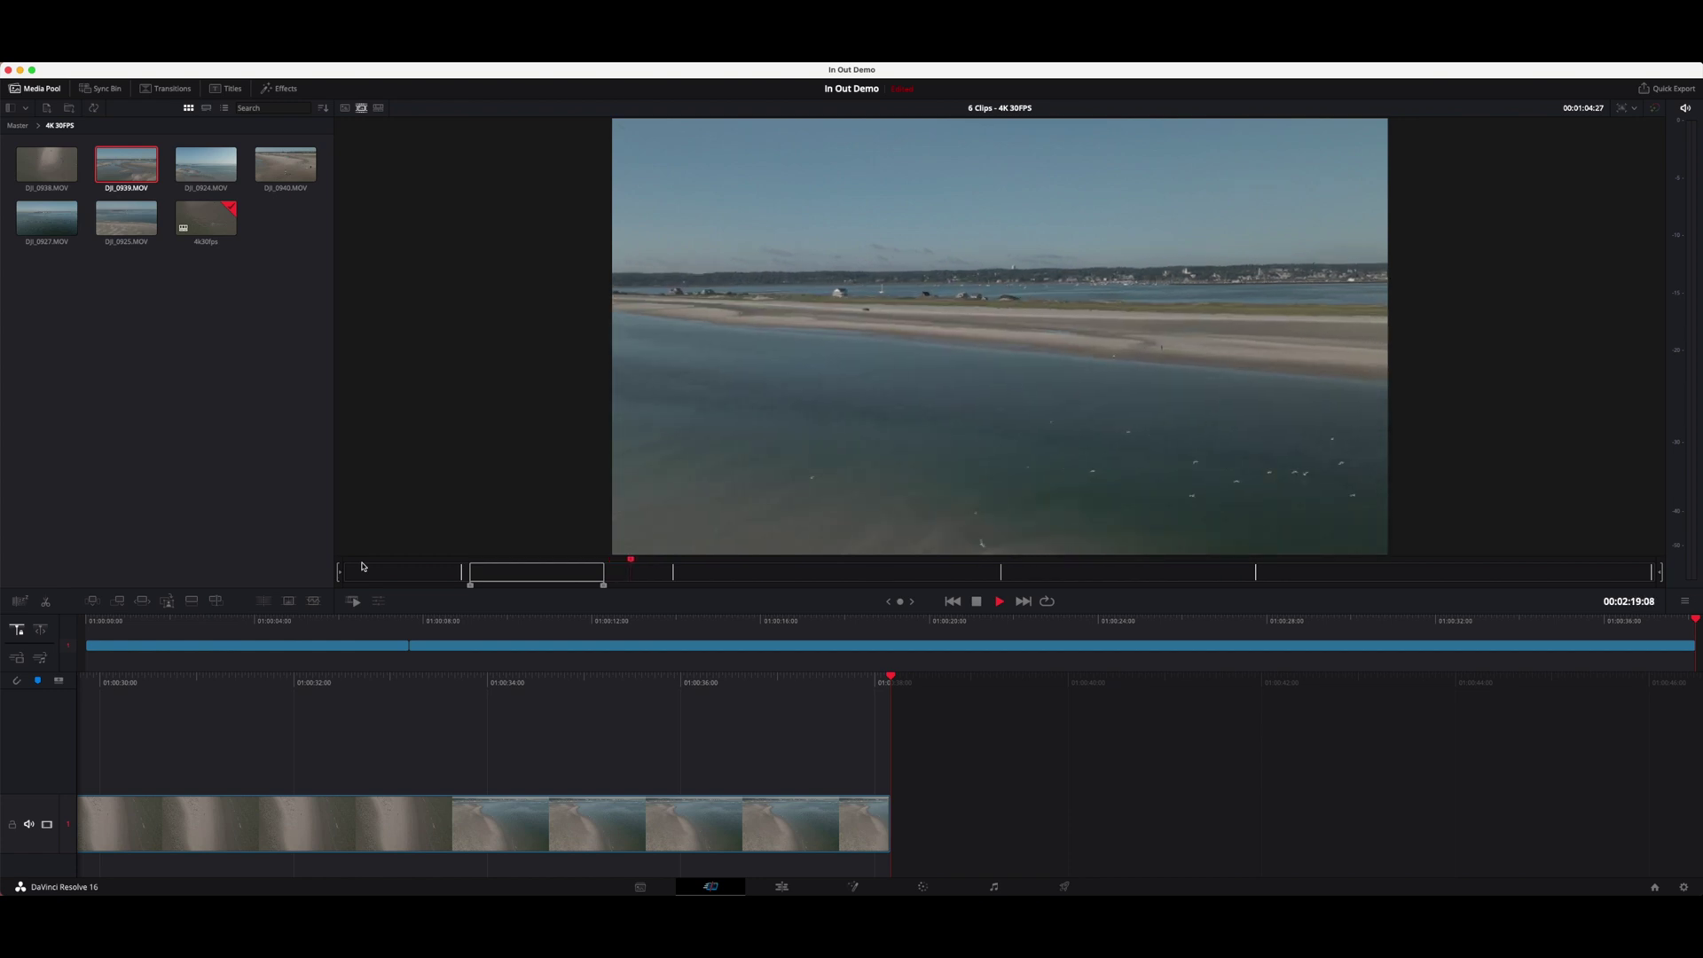
{"action": "key", "text": "space"}
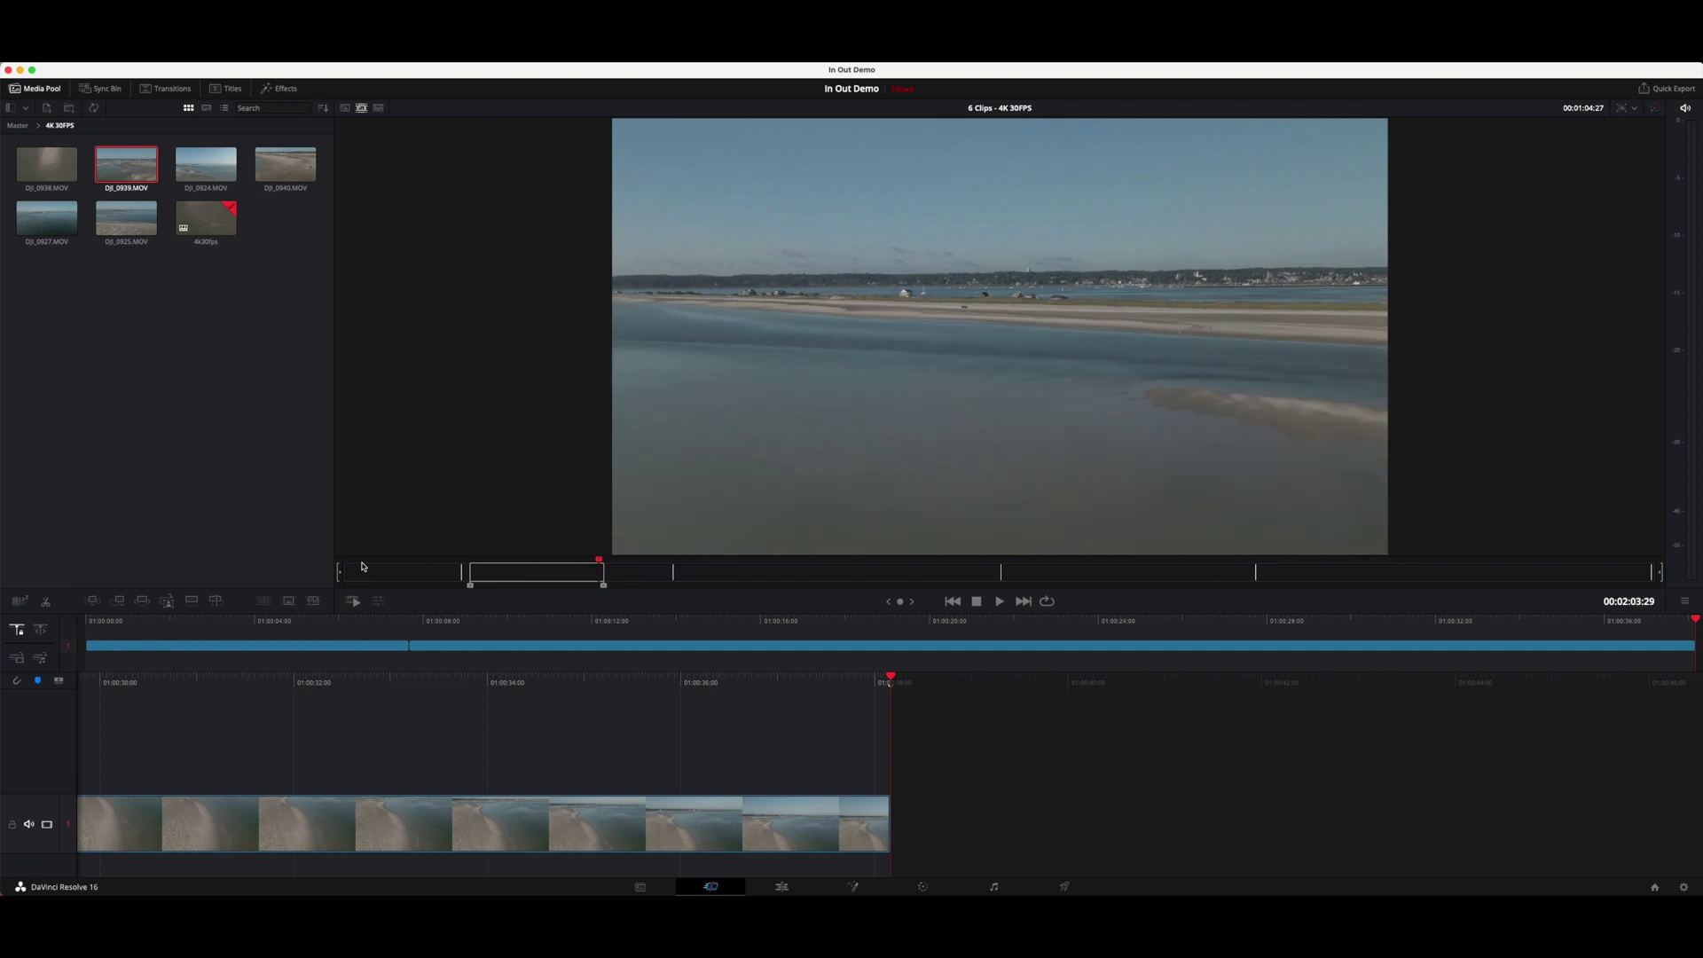
{"action": "key", "text": "shift+F12"}
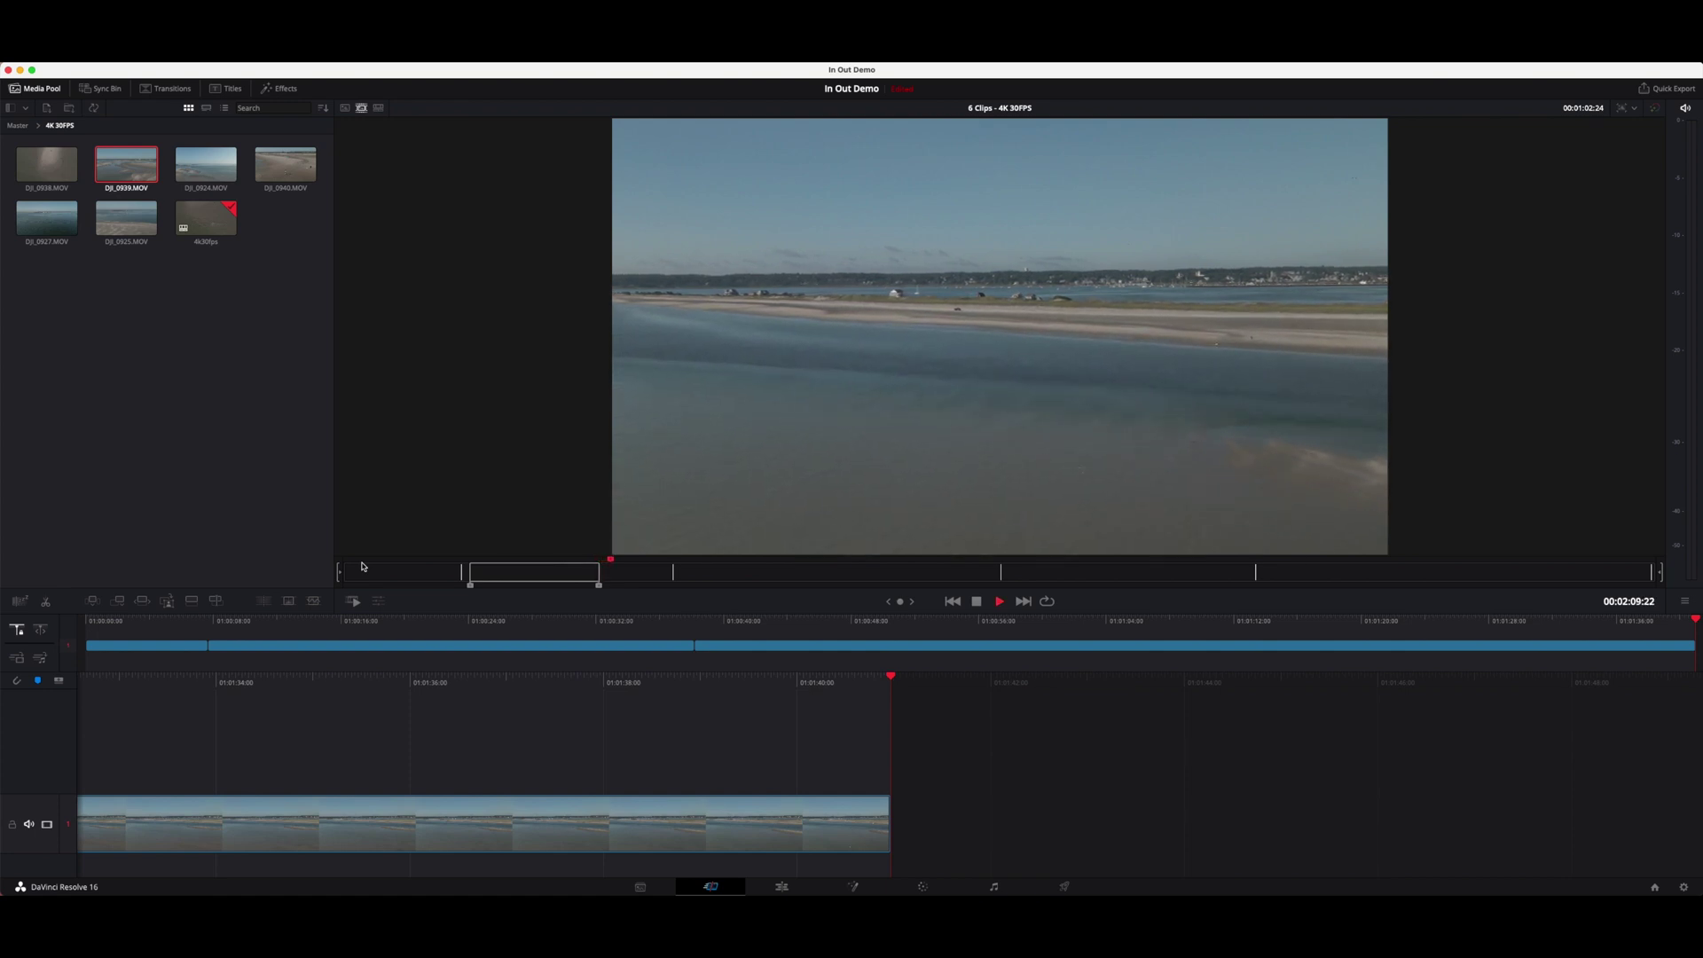
Step: Set In and Out points around the next drone shot on the source tape
{"action": "key", "text": "i"}
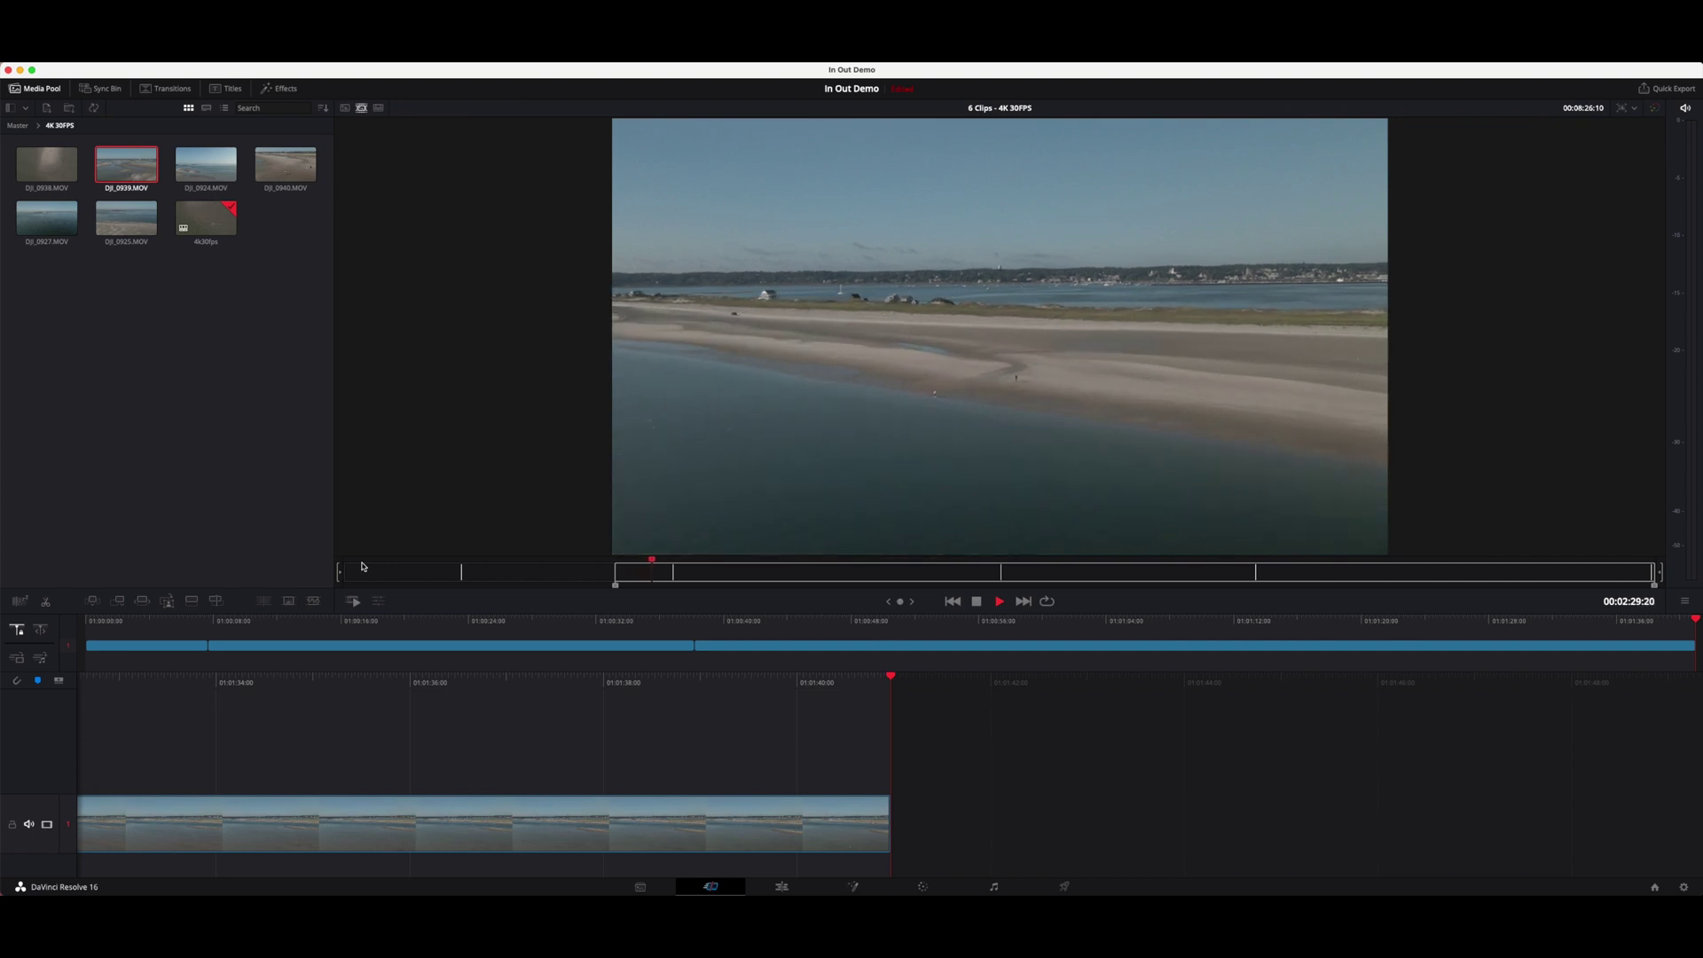
{"action": "key", "text": "o"}
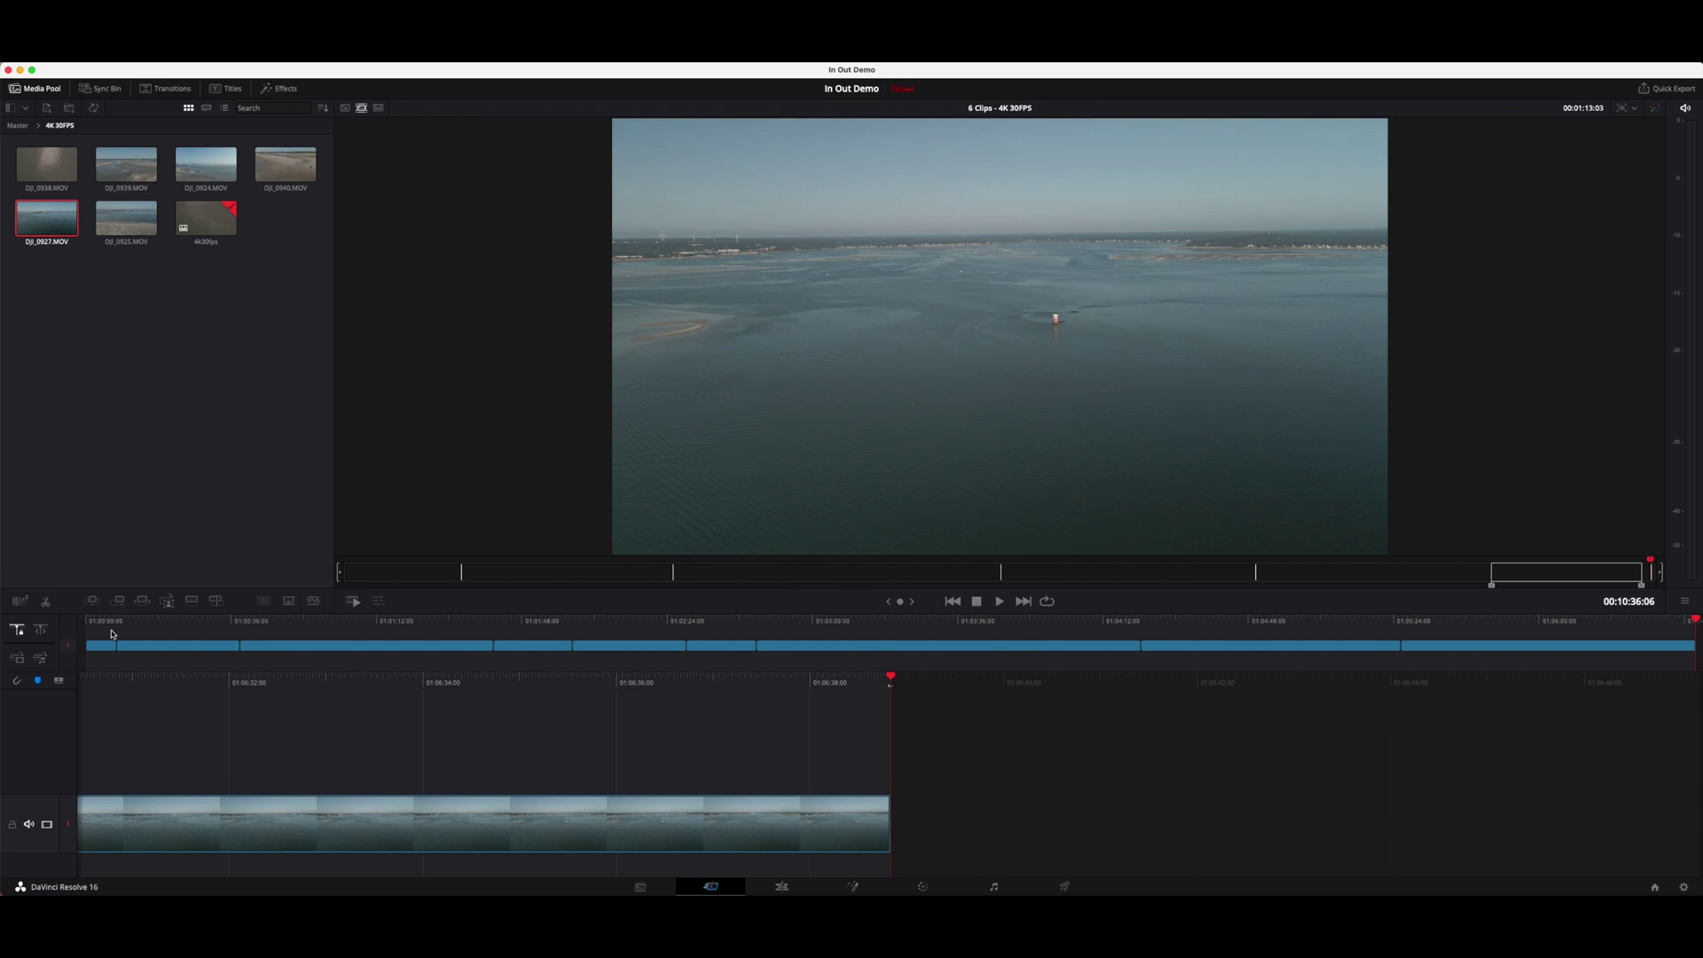
{"action": "left_click_drag", "start_coordinate": [97, 630], "coordinate": [1545, 658]}
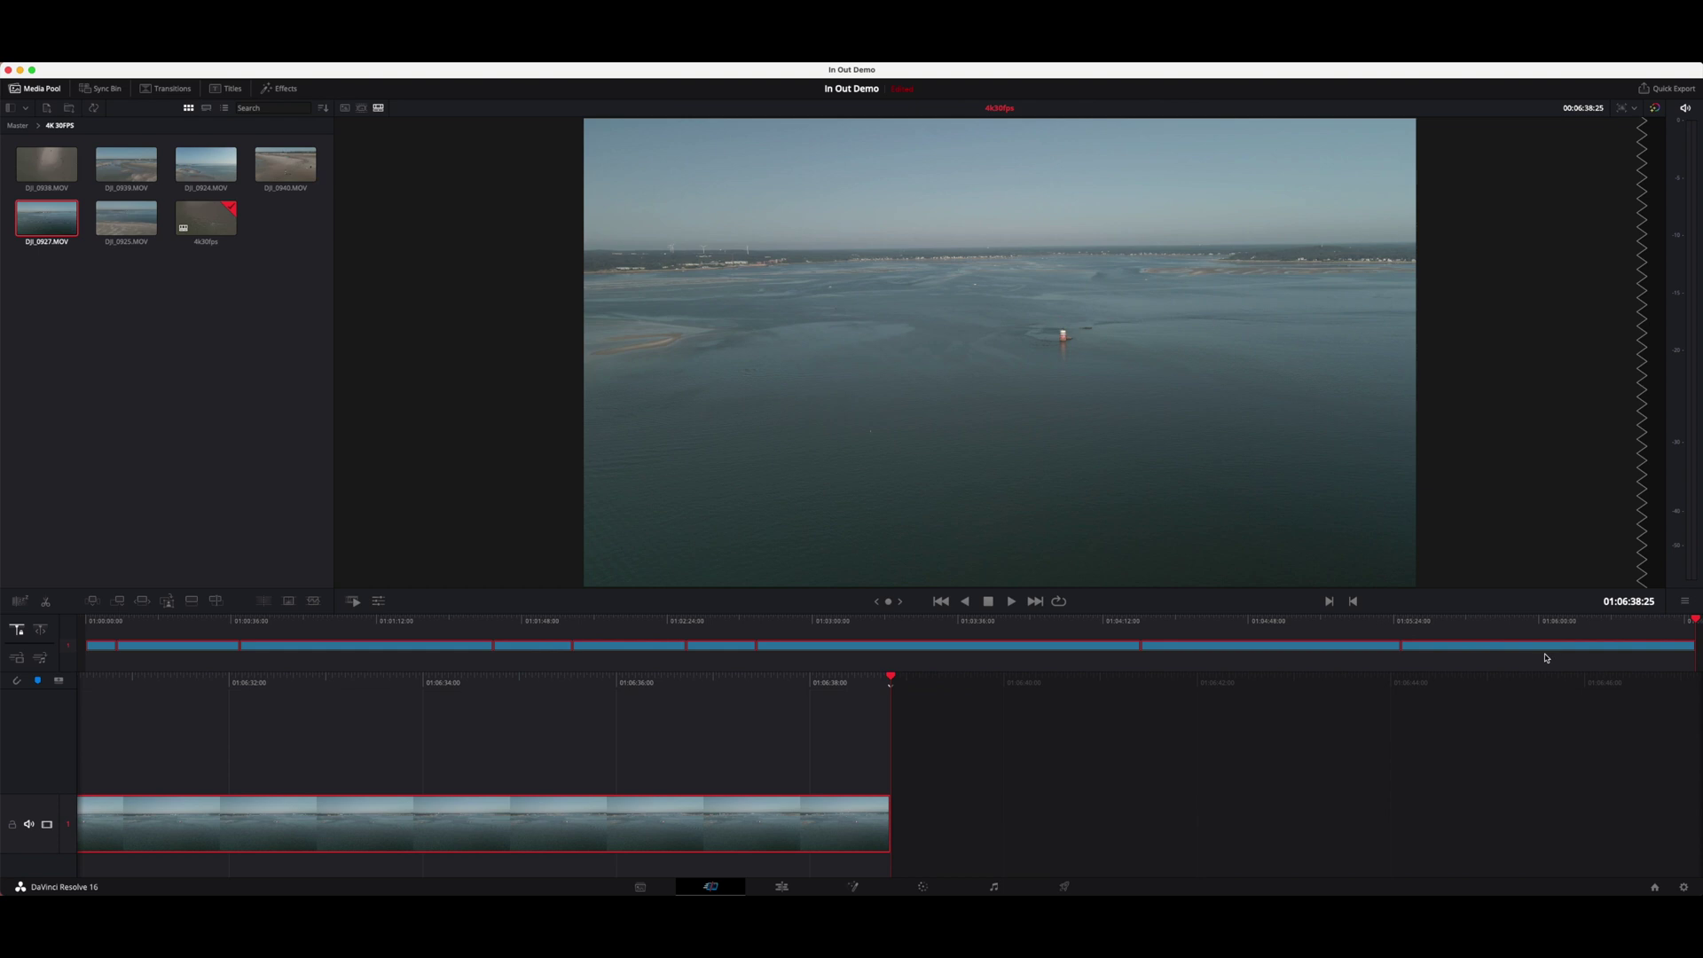
{"action": "left_click", "coordinate": [982, 672]}
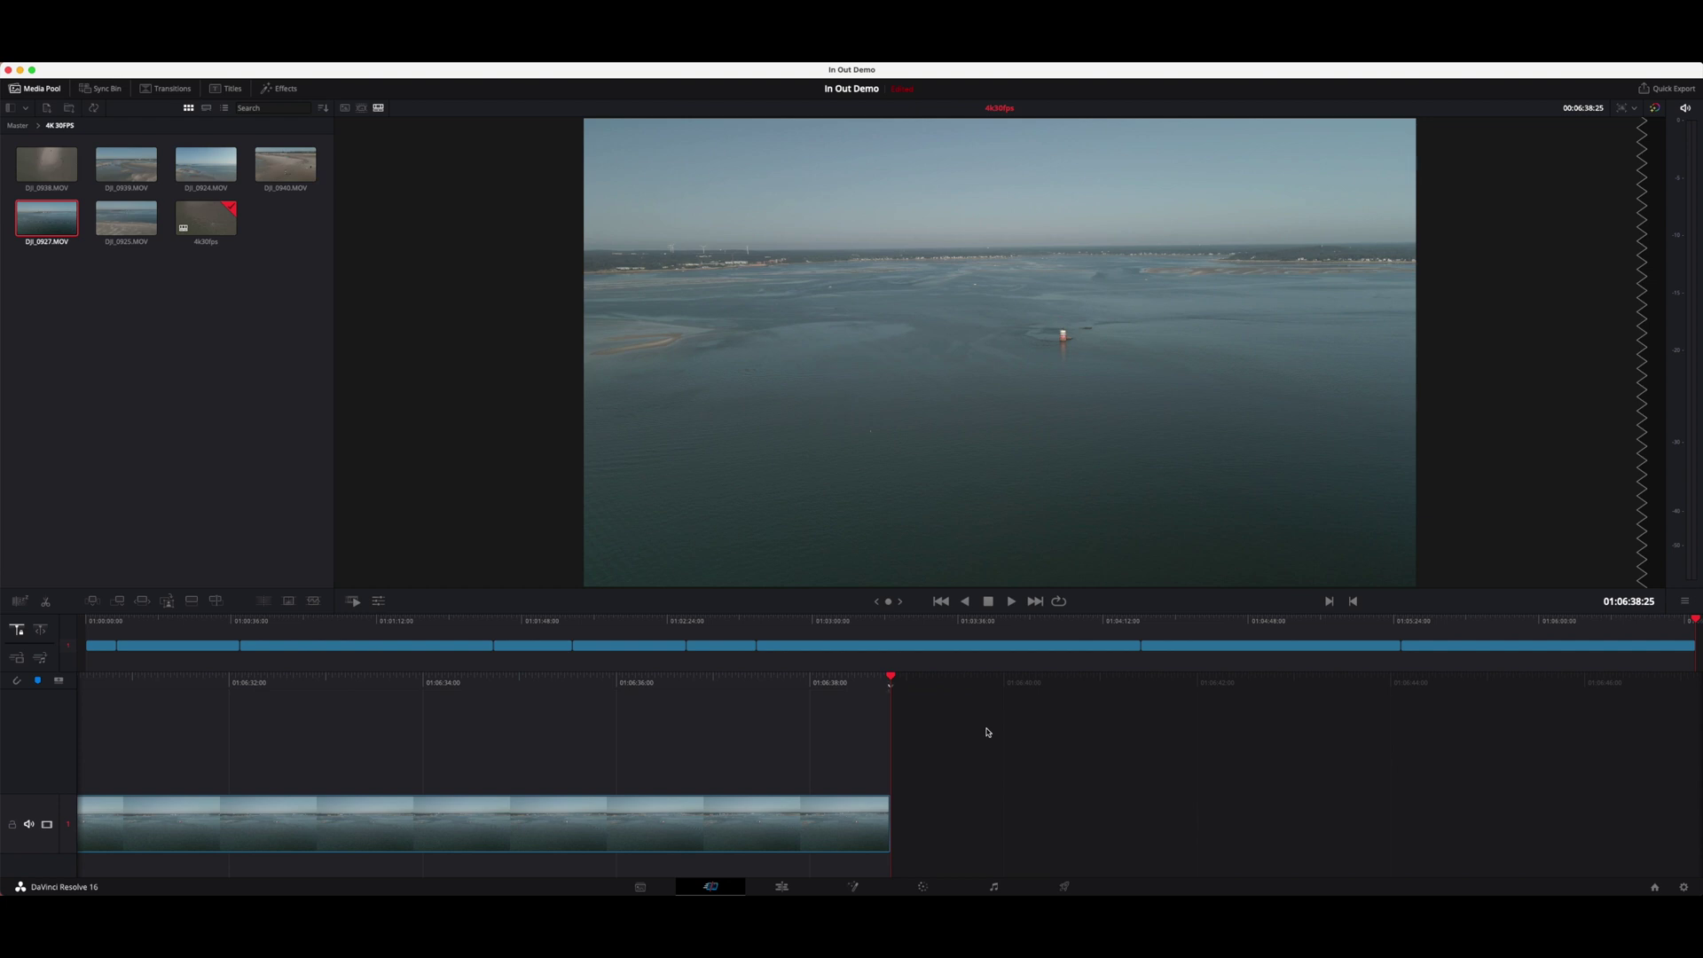
{"action": "left_click", "coordinate": [1065, 887]}
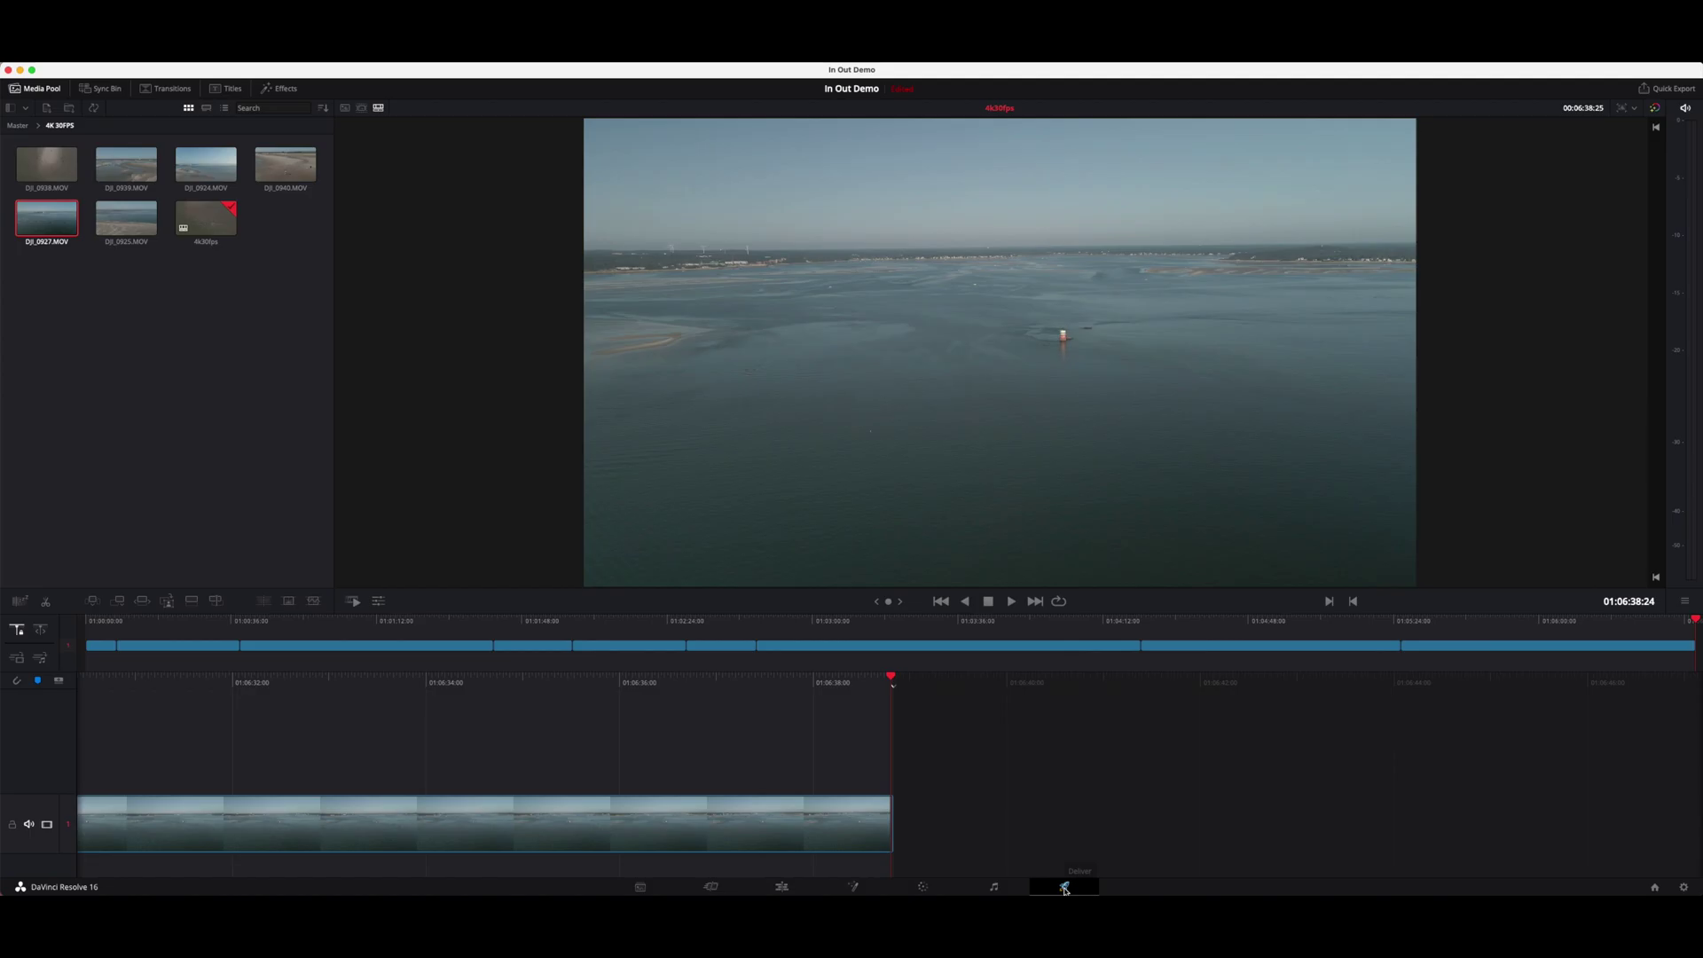
Step: On the Deliver page, set rendering to Individual clips and bring up the audio export settings
{"action": "left_click", "coordinate": [1066, 887]}
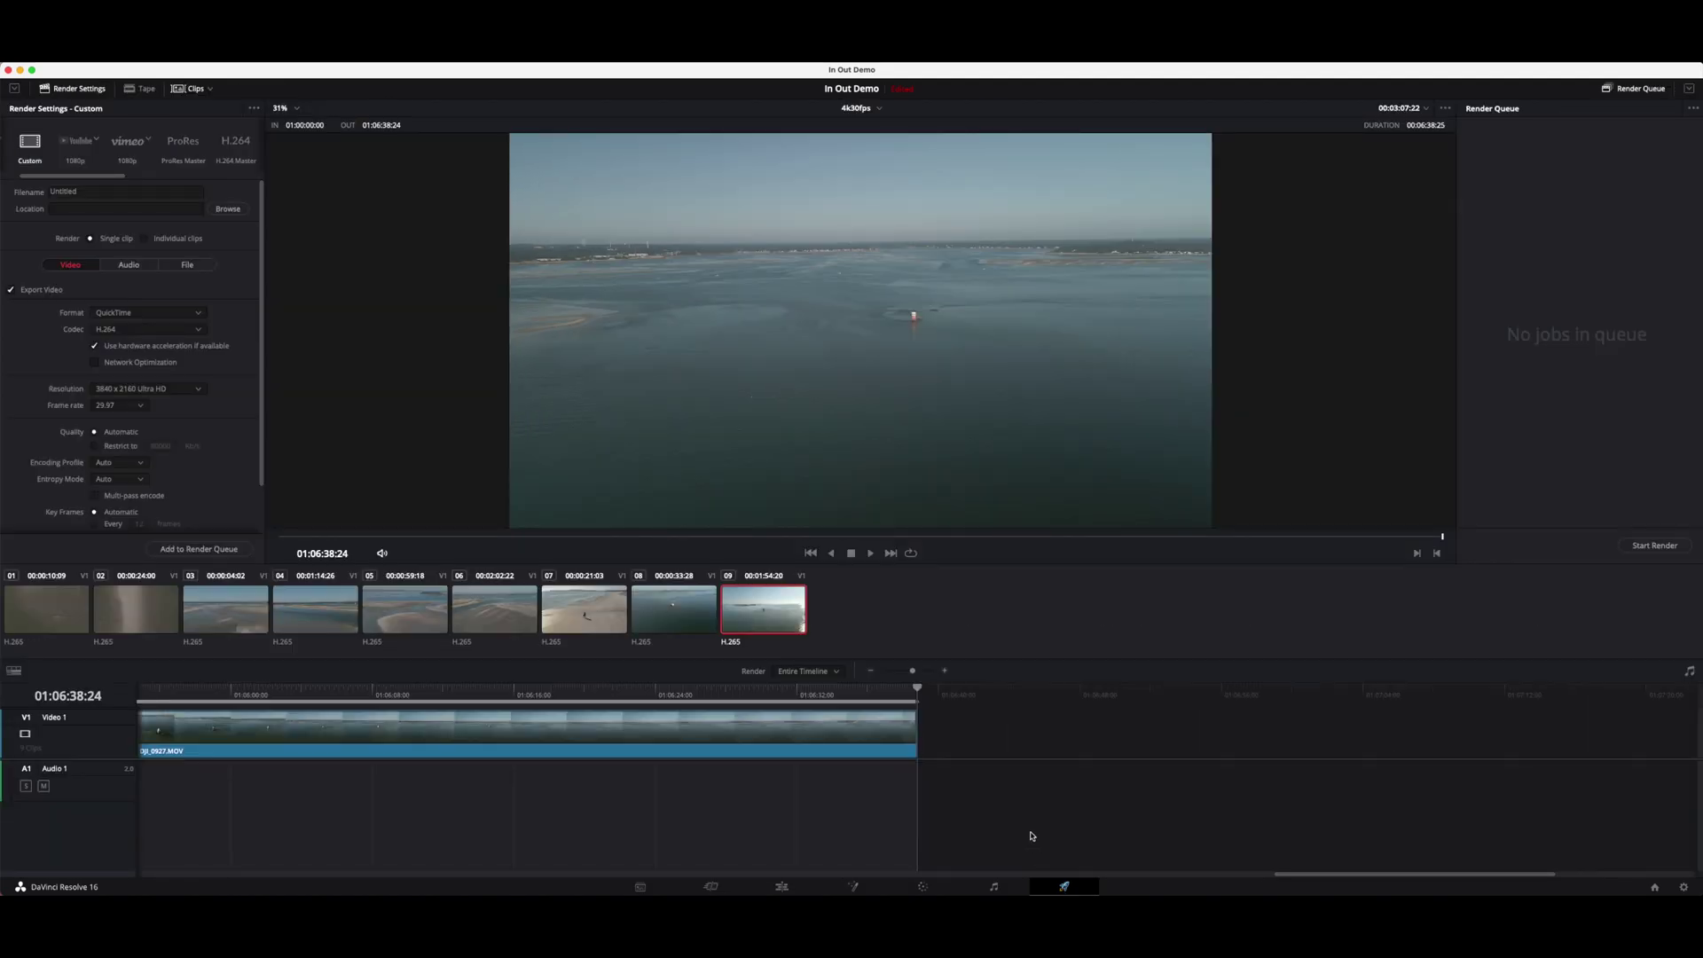
{"action": "left_click_drag", "start_coordinate": [95, 175], "coordinate": [50, 173]}
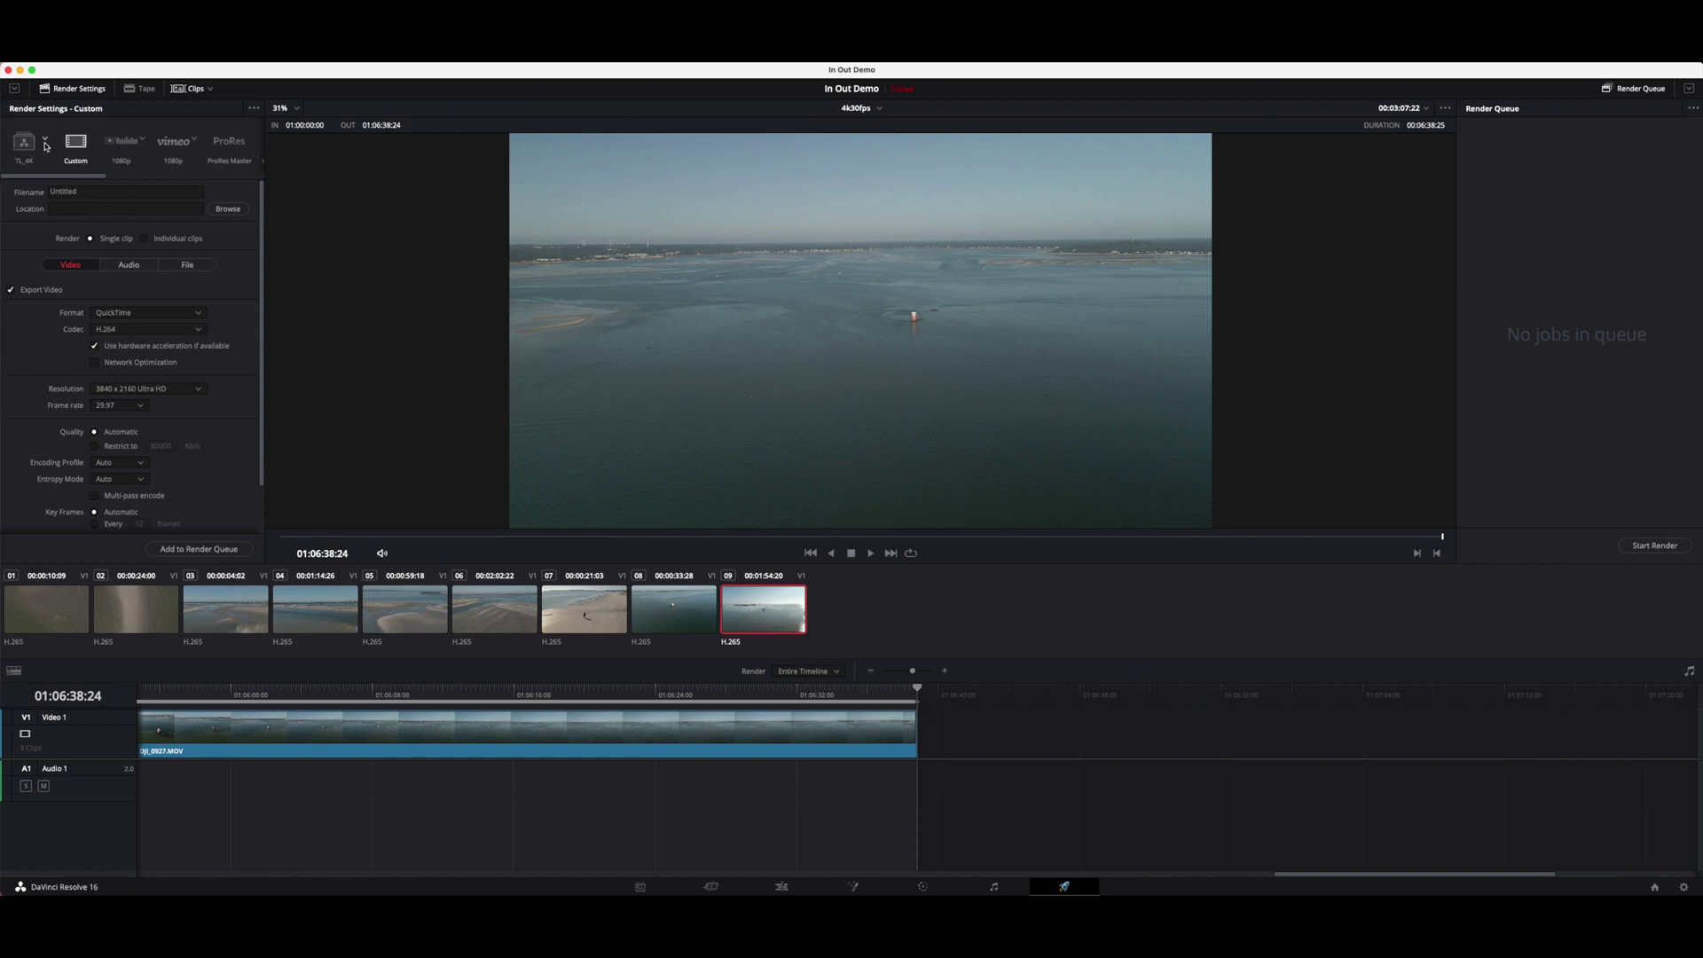
{"action": "left_click", "coordinate": [144, 239]}
{"action": "left_click", "coordinate": [129, 265]}
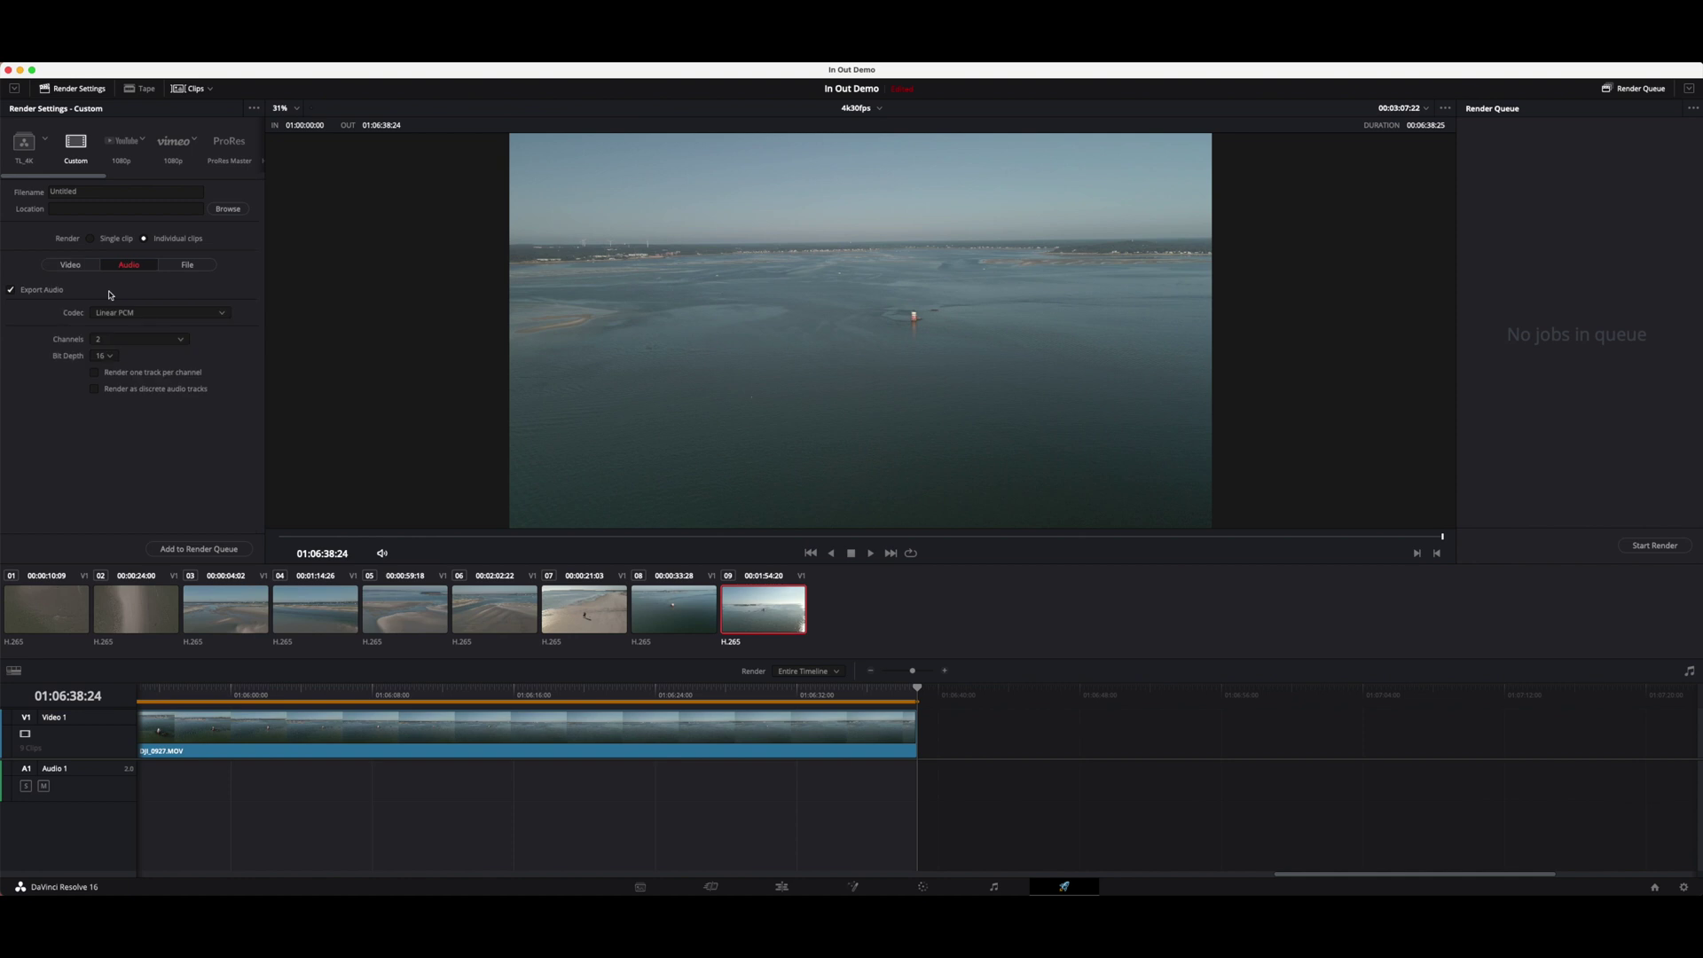
Step: Turn off Export Audio and bring up the File naming settings
{"action": "left_click", "coordinate": [12, 291]}
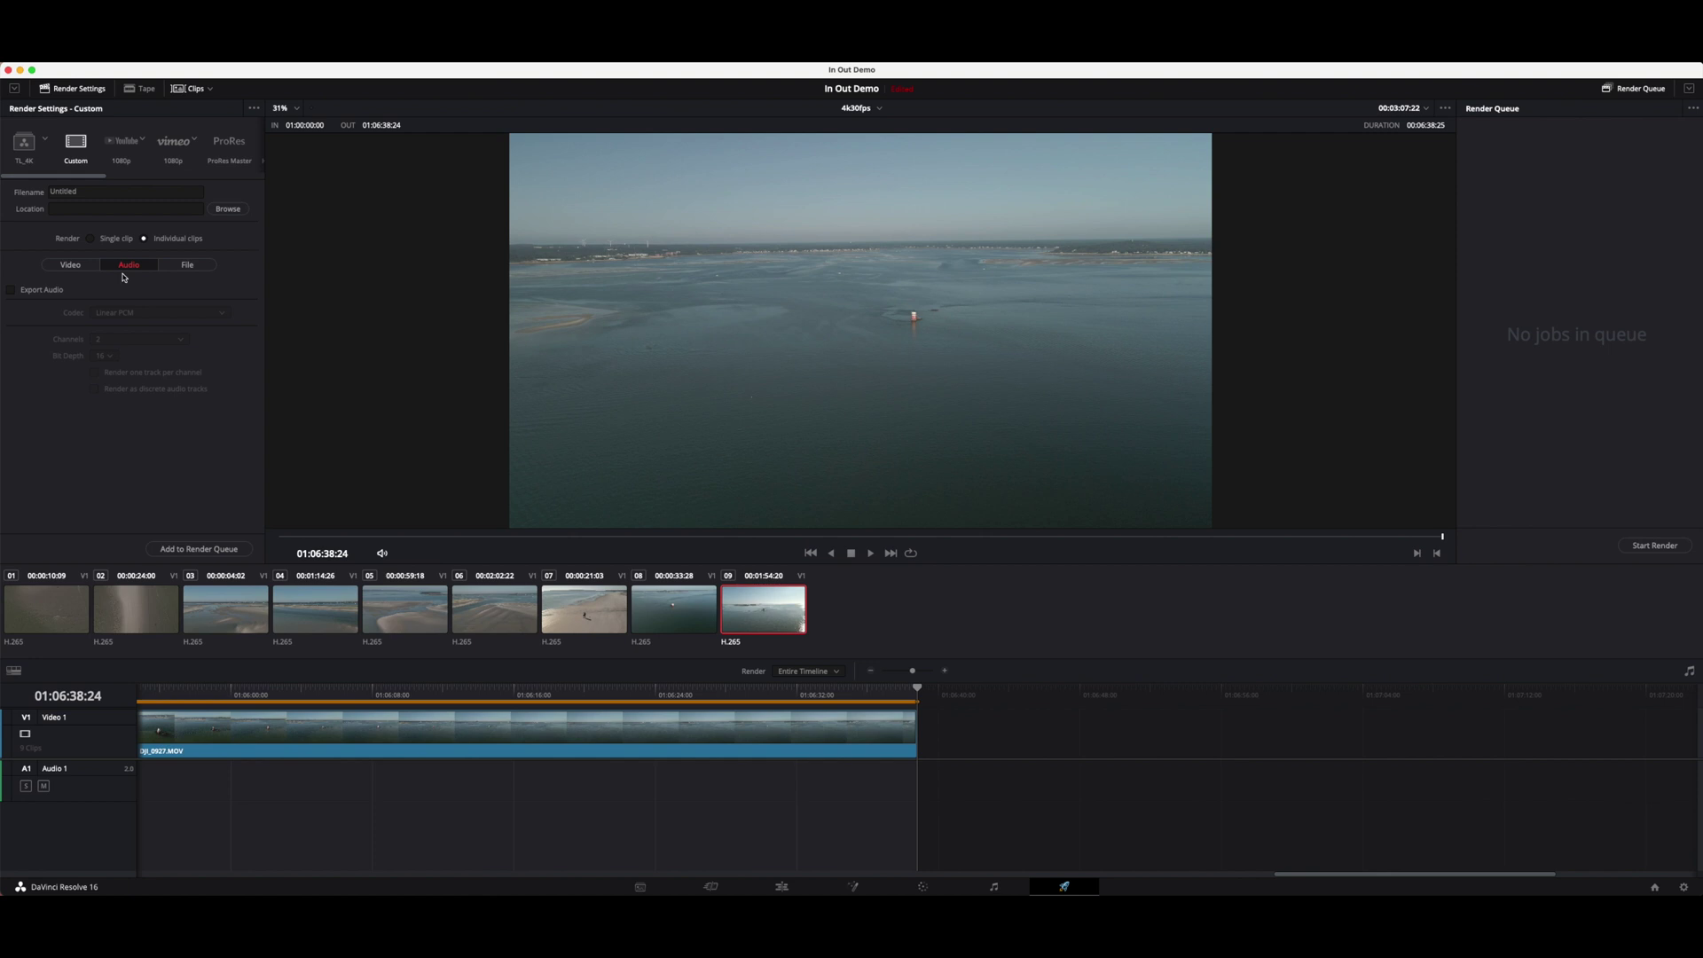
{"action": "left_click", "coordinate": [188, 266]}
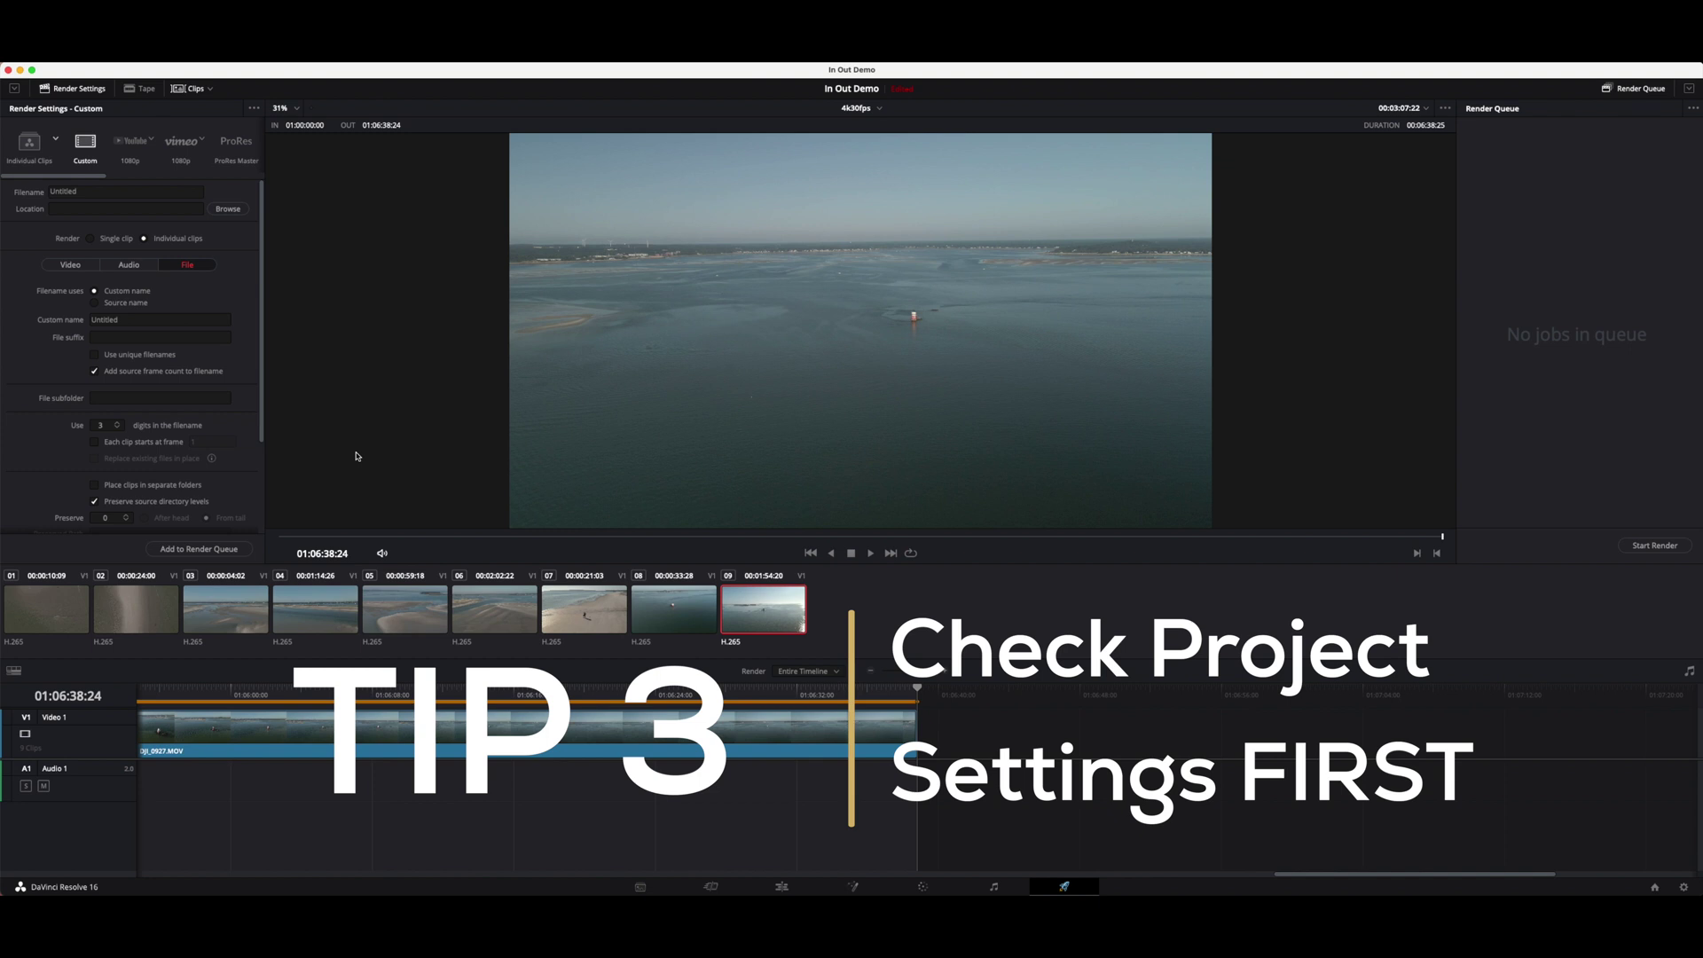
{"action": "key", "text": "shift+9"}
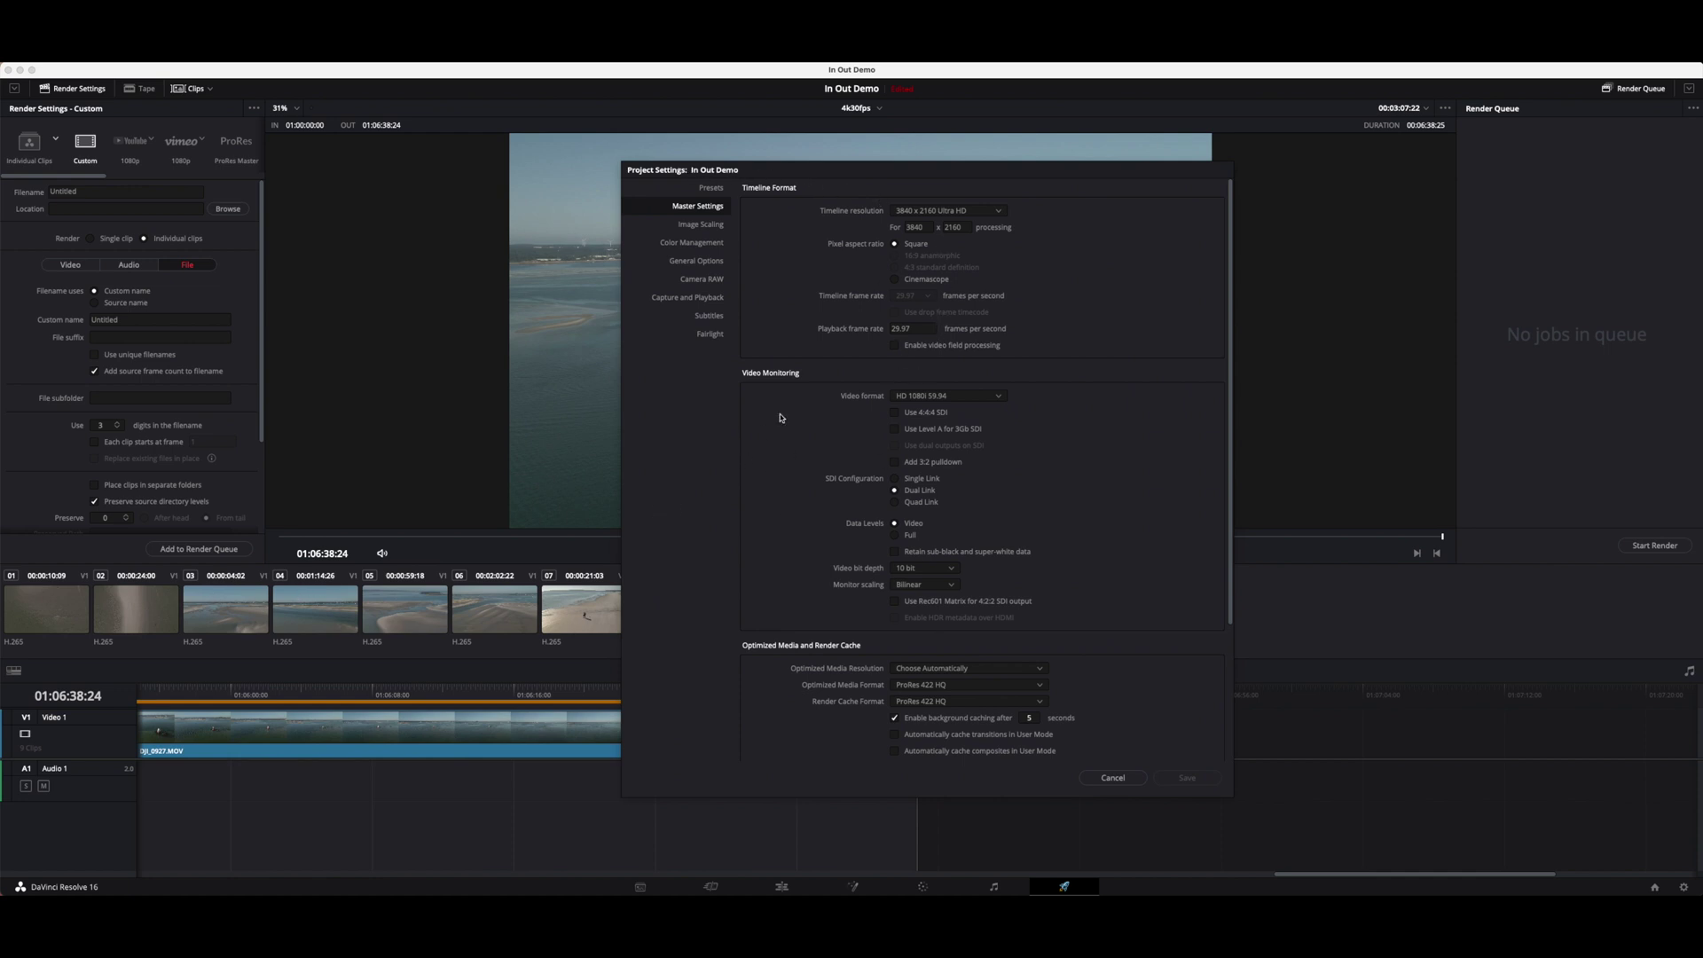
{"action": "left_click", "coordinate": [893, 328]}
{"action": "left_click", "coordinate": [1113, 778]}
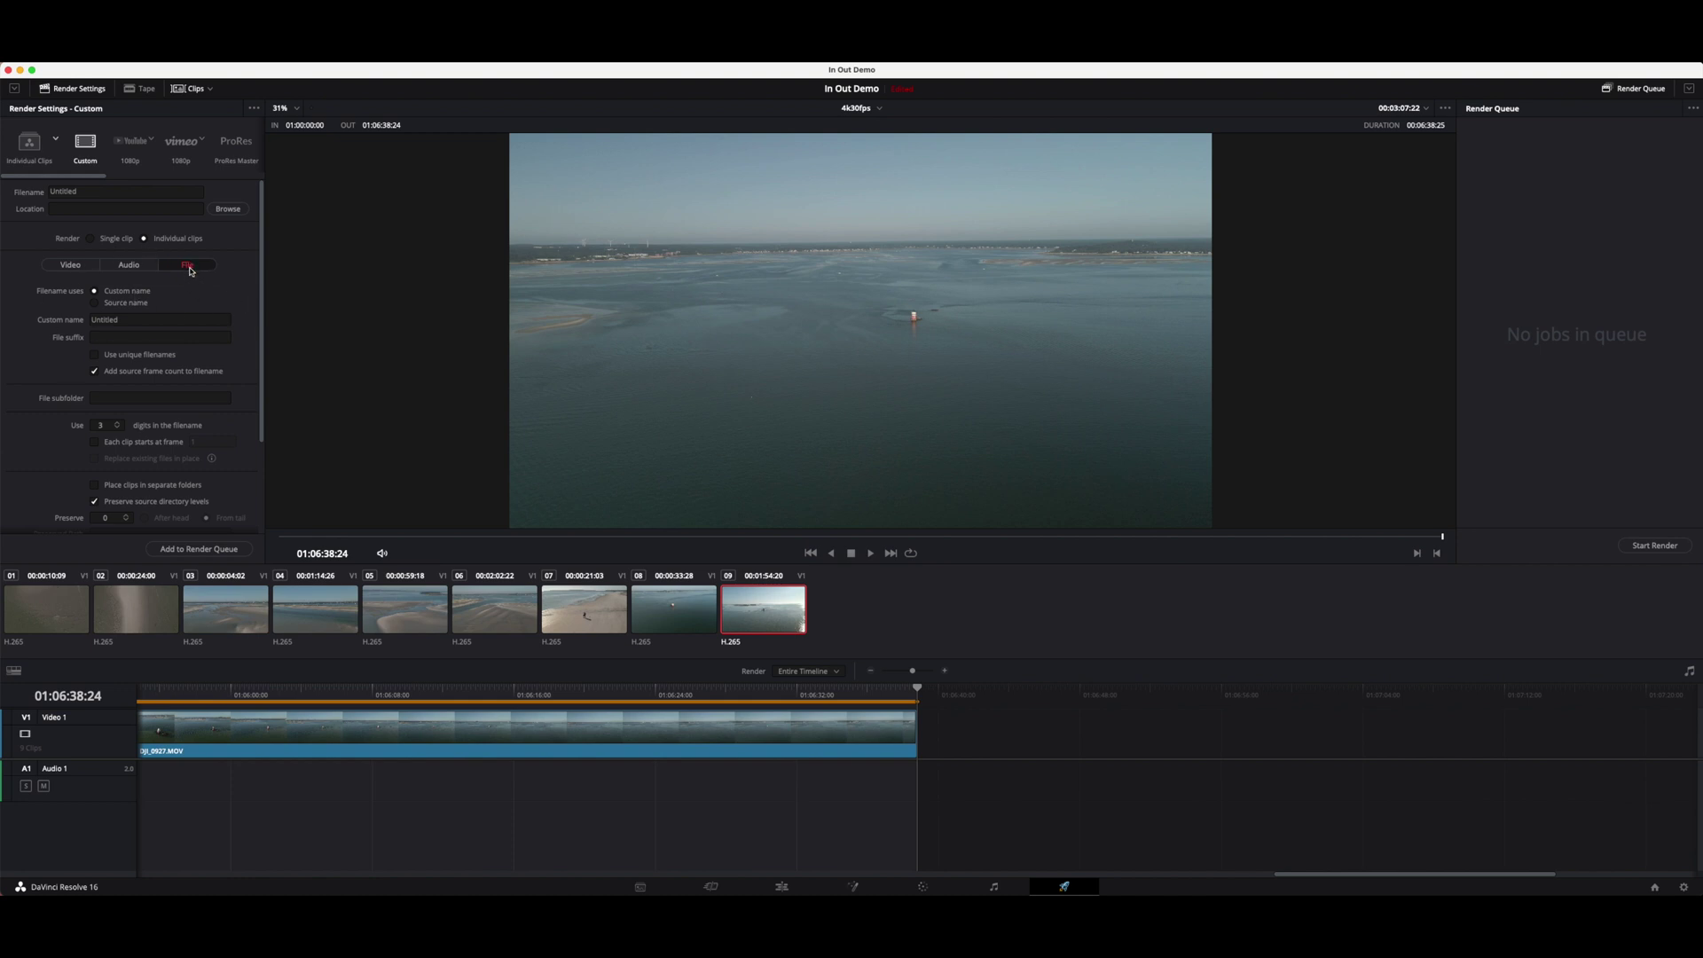
Step: Name rendered files by source name with unique filenames and a 2-digit suffix
{"action": "left_click", "coordinate": [103, 303]}
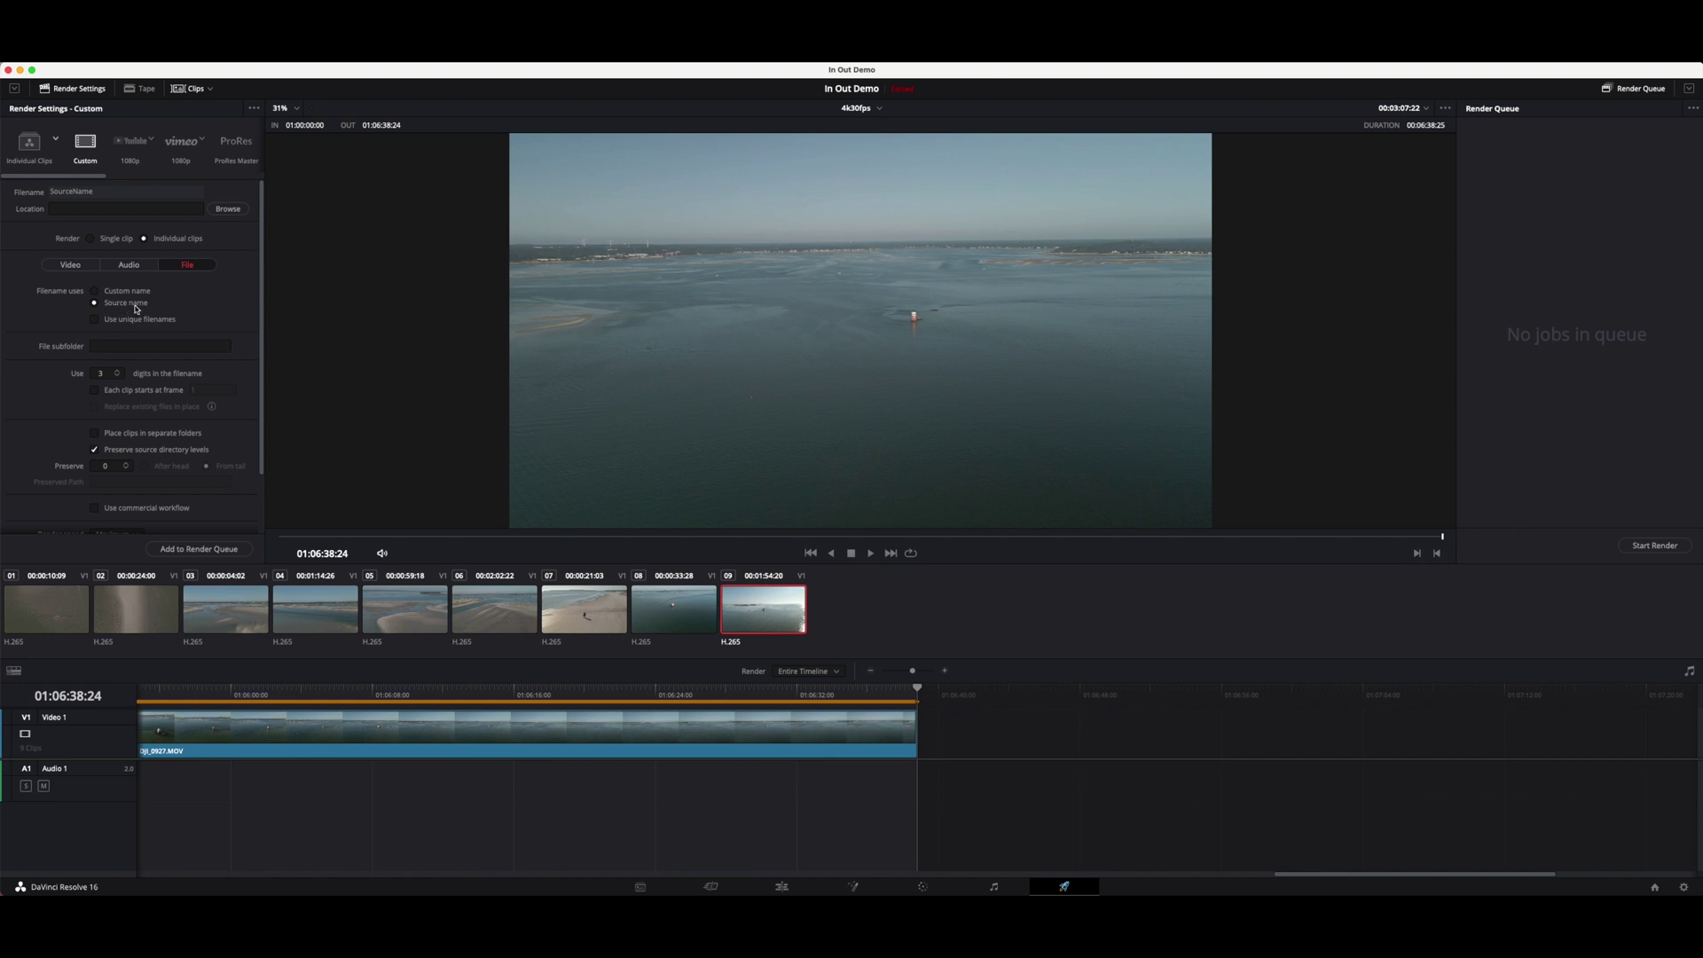
{"action": "left_click", "coordinate": [132, 319]}
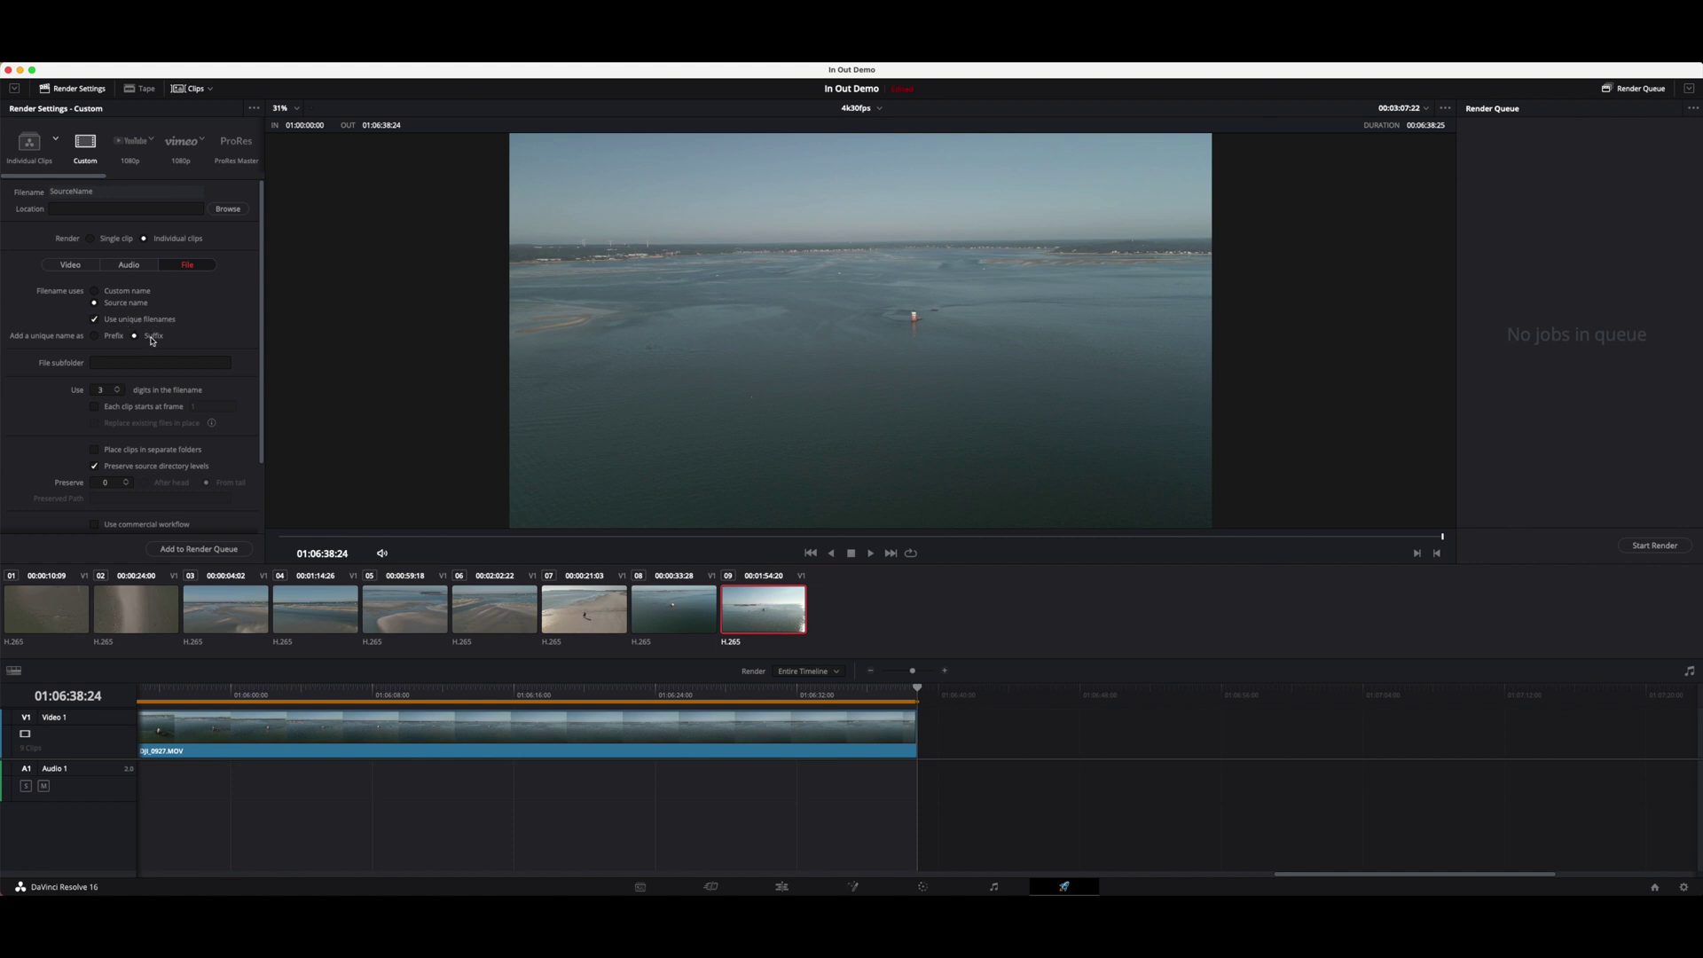
{"action": "left_click", "coordinate": [208, 357]}
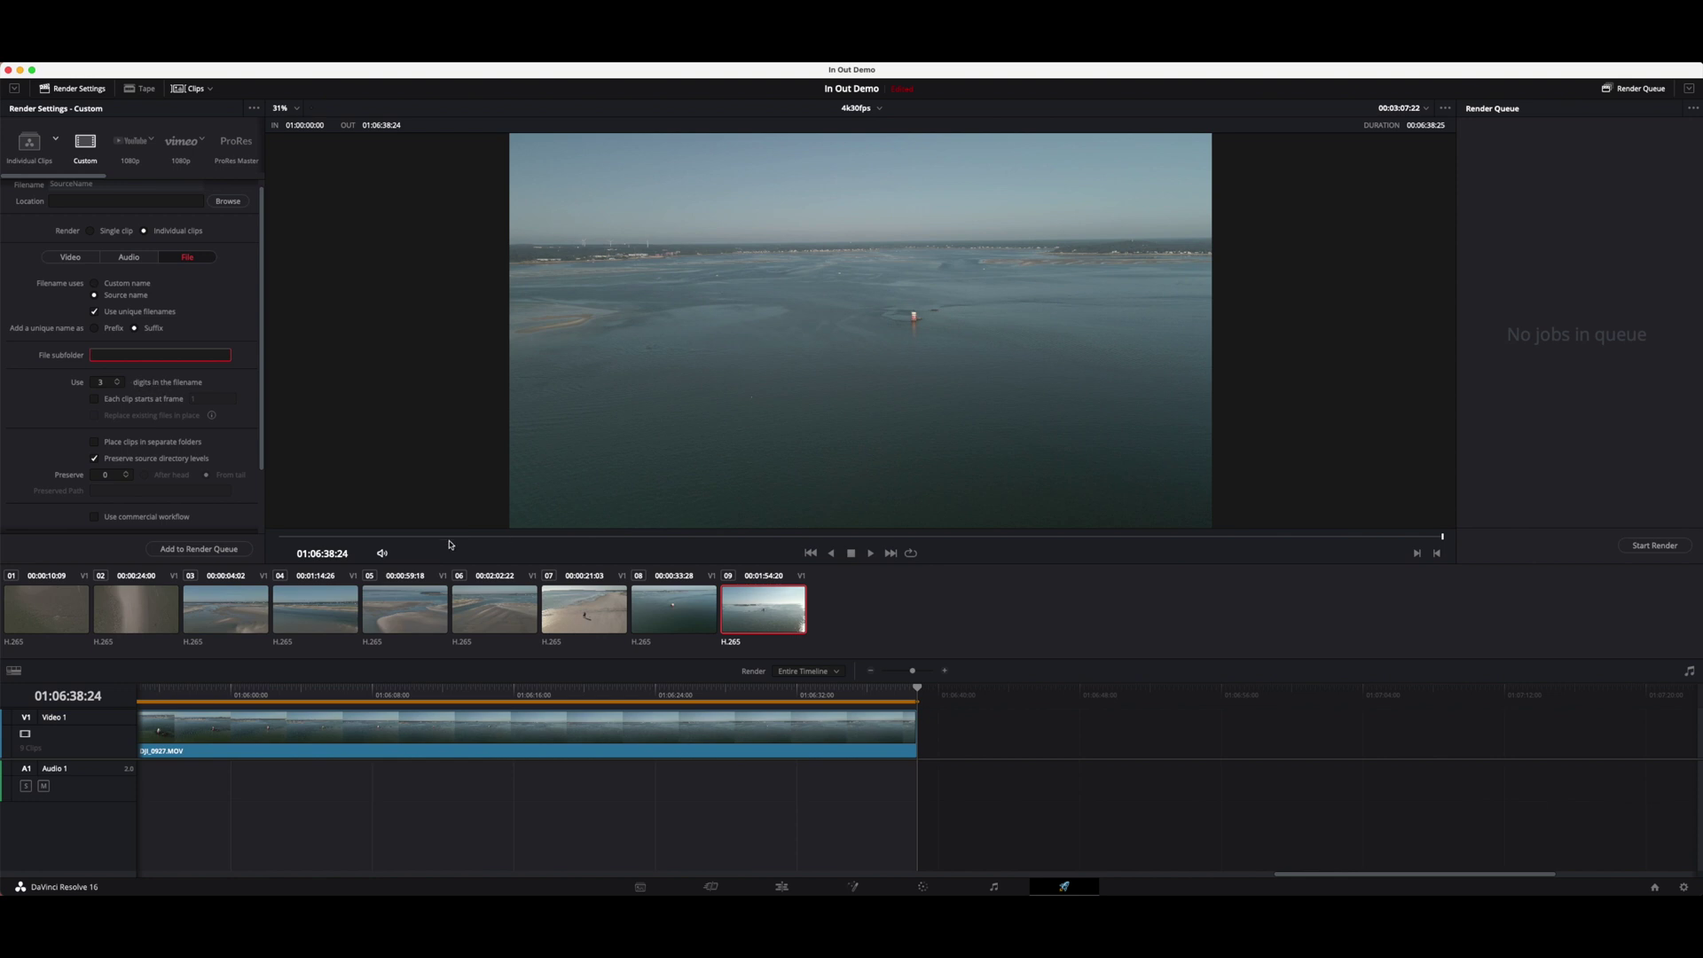
{"action": "left_click", "coordinate": [117, 384]}
Step: Check the audio settings, then return to the QuickTime H.264 video settings
{"action": "scroll", "coordinate": [184, 353], "scroll_direction": "up", "scroll_amount": 1}
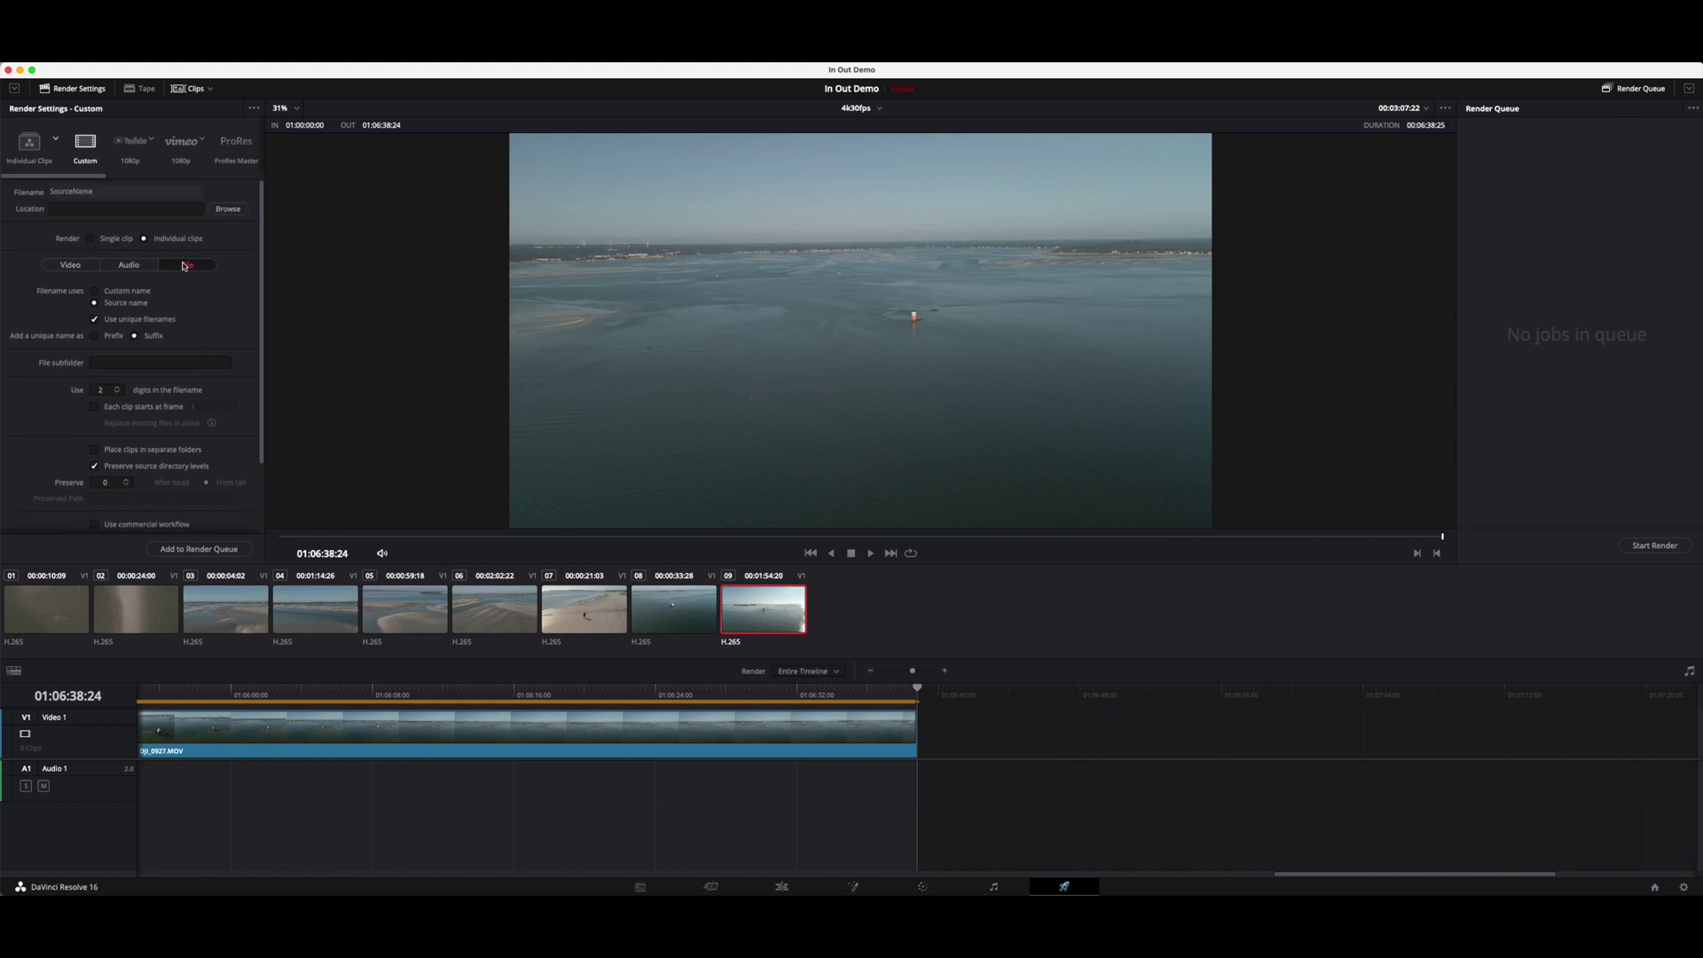
{"action": "left_click", "coordinate": [130, 265]}
{"action": "left_click", "coordinate": [70, 265]}
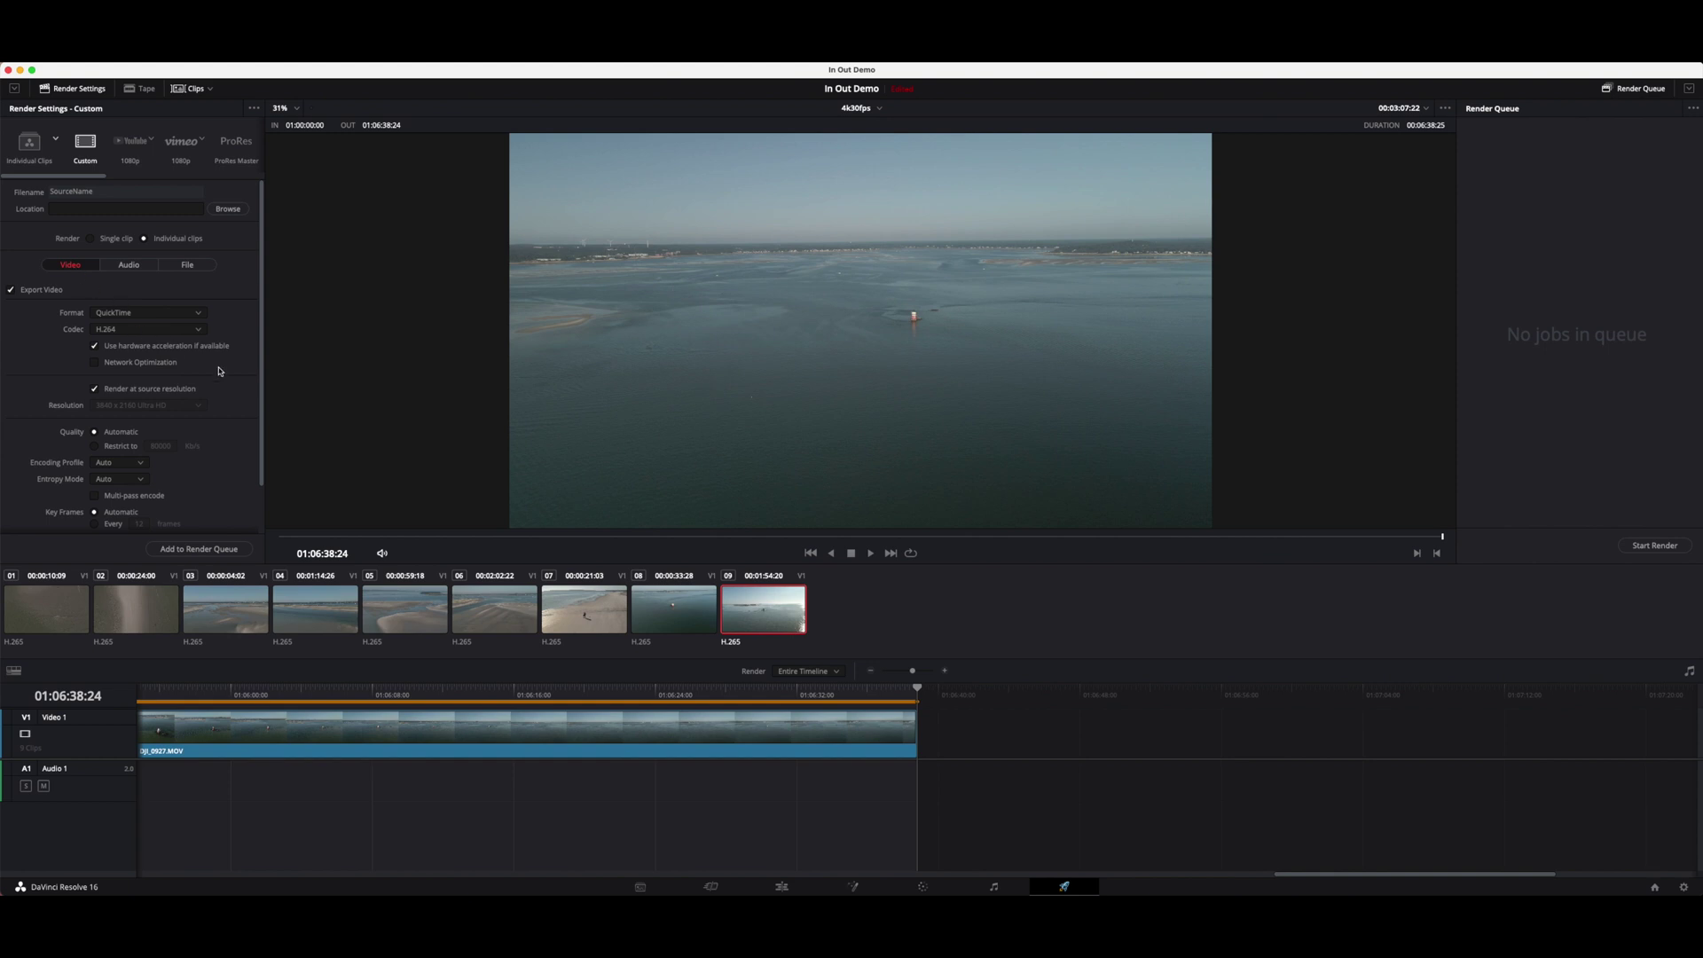
Step: Expand Advanced Settings to review pixel aspect ratio, data levels and colour space tag
{"action": "scroll", "coordinate": [221, 342], "scroll_direction": "down", "scroll_amount": 3}
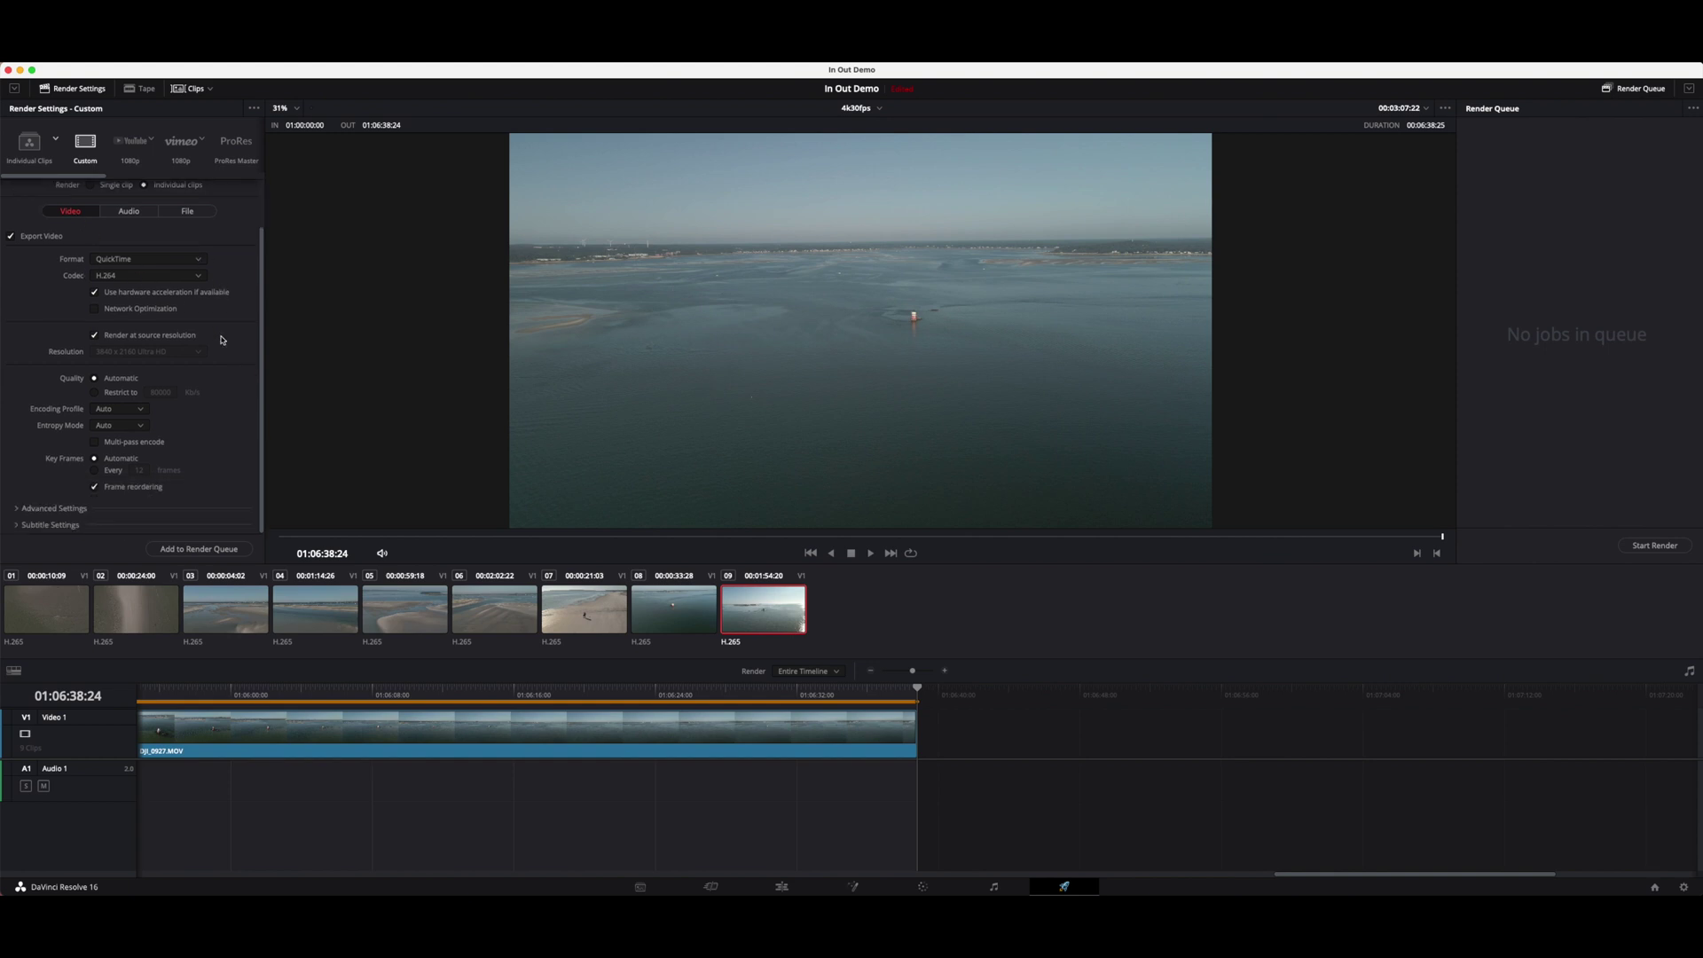
{"action": "left_click", "coordinate": [53, 508]}
{"action": "scroll", "coordinate": [104, 451], "scroll_direction": "down", "scroll_amount": 6}
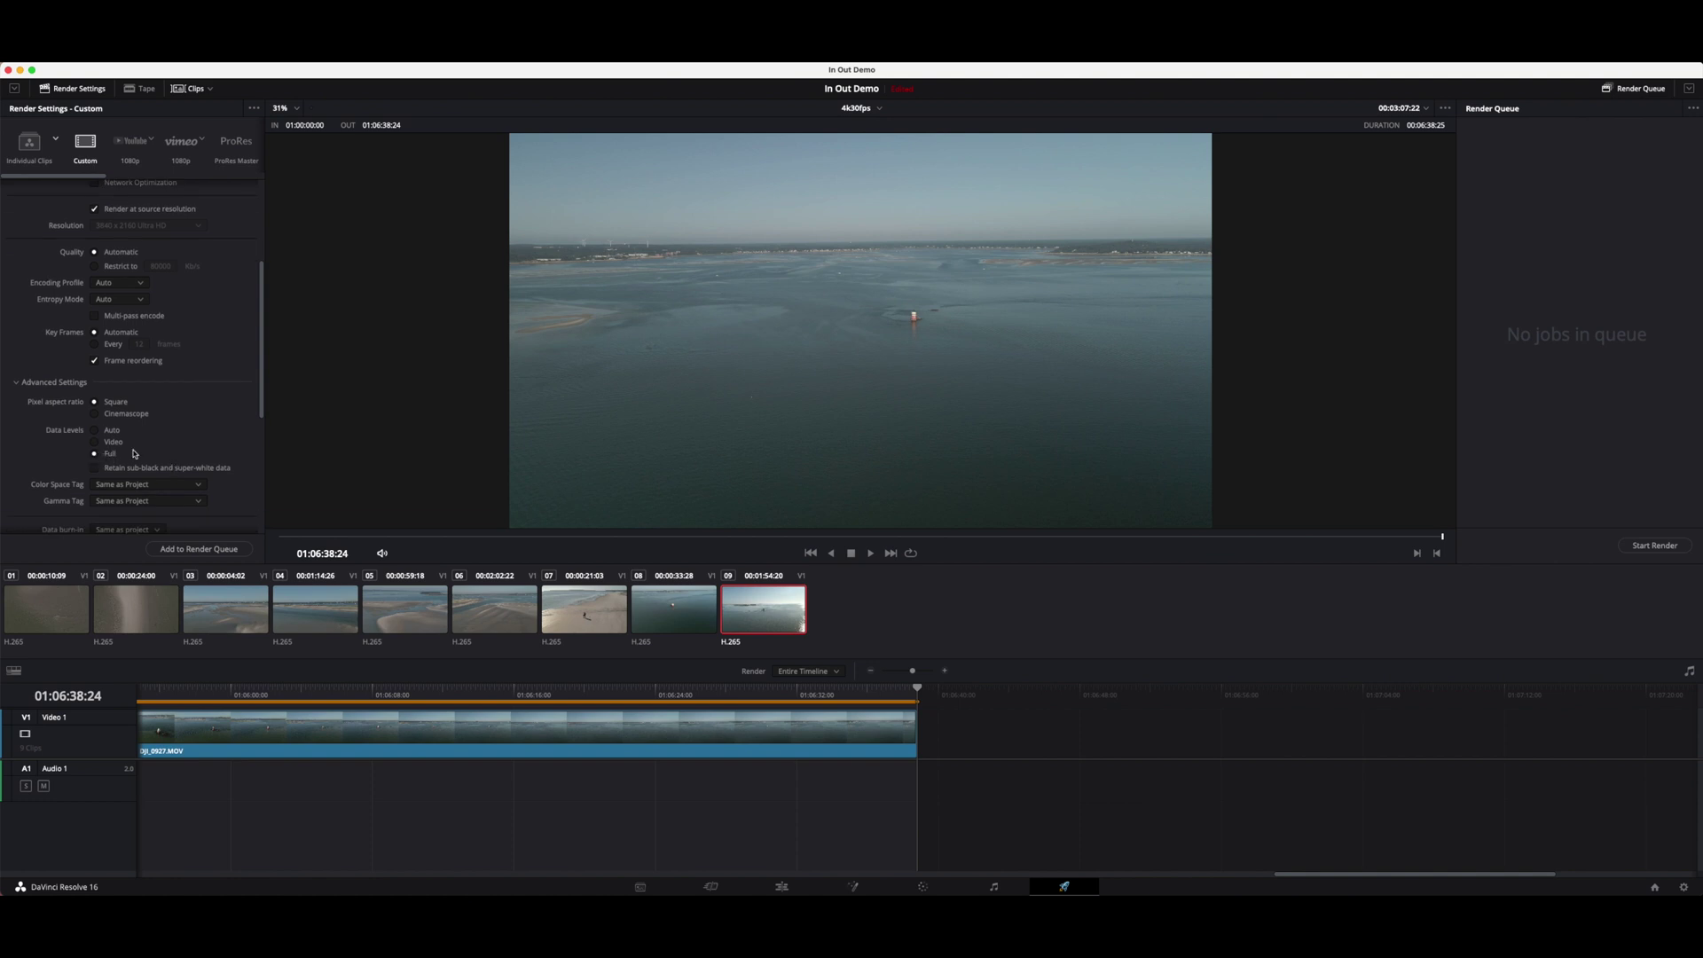
{"action": "scroll", "coordinate": [213, 445], "scroll_direction": "up", "scroll_amount": 8}
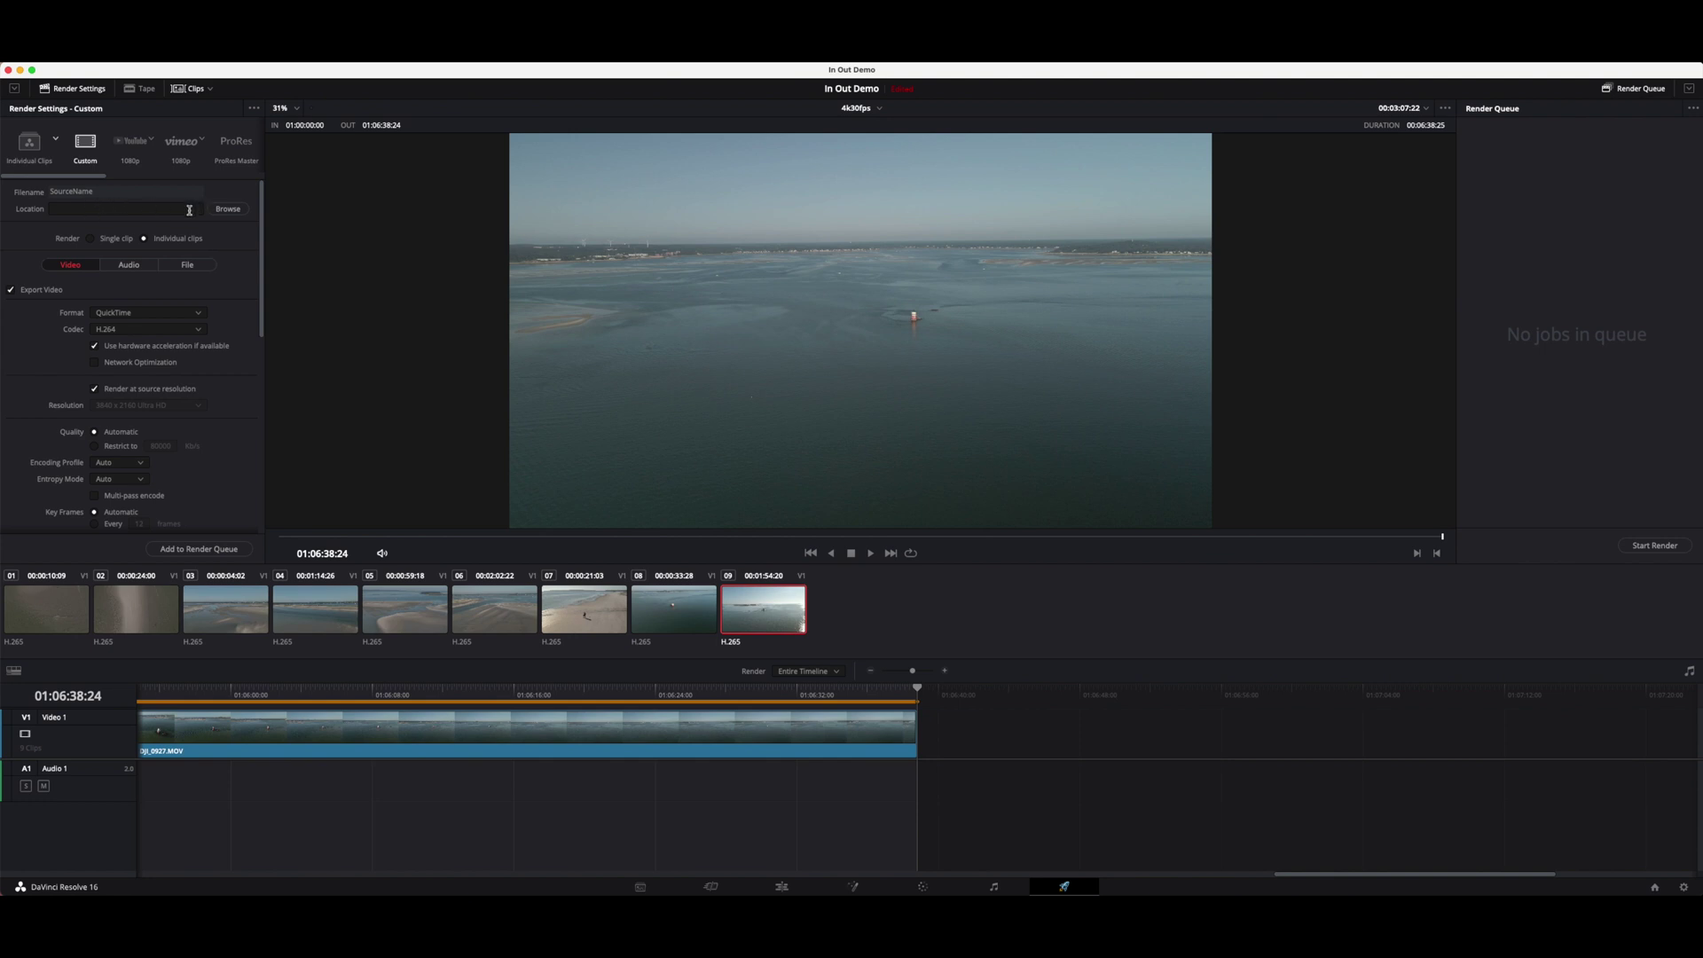
Step: Queue Job 1 with its output folder set to FOOTAGE > 09-04-2020 > VID_CUT > DJI Mavic Air 2
{"action": "left_click", "coordinate": [198, 550]}
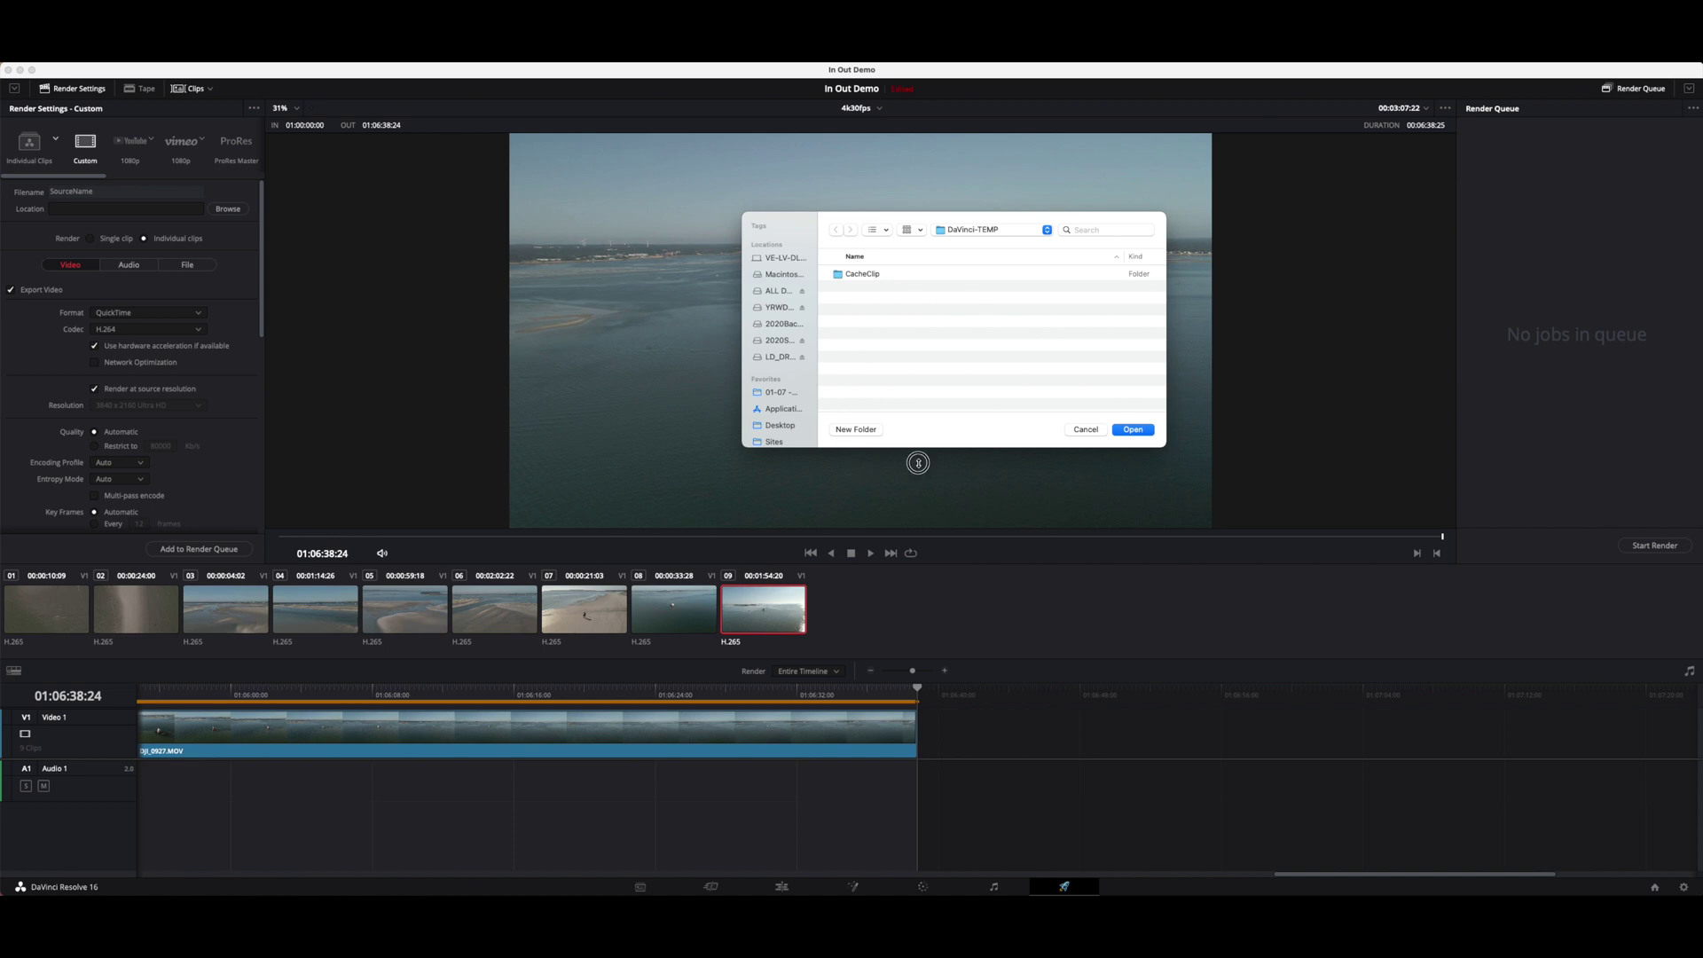
{"action": "key", "text": "super+Up"}
{"action": "double_click", "coordinate": [901, 278]}
{"action": "scroll", "coordinate": [918, 351], "scroll_direction": "down", "scroll_amount": 4}
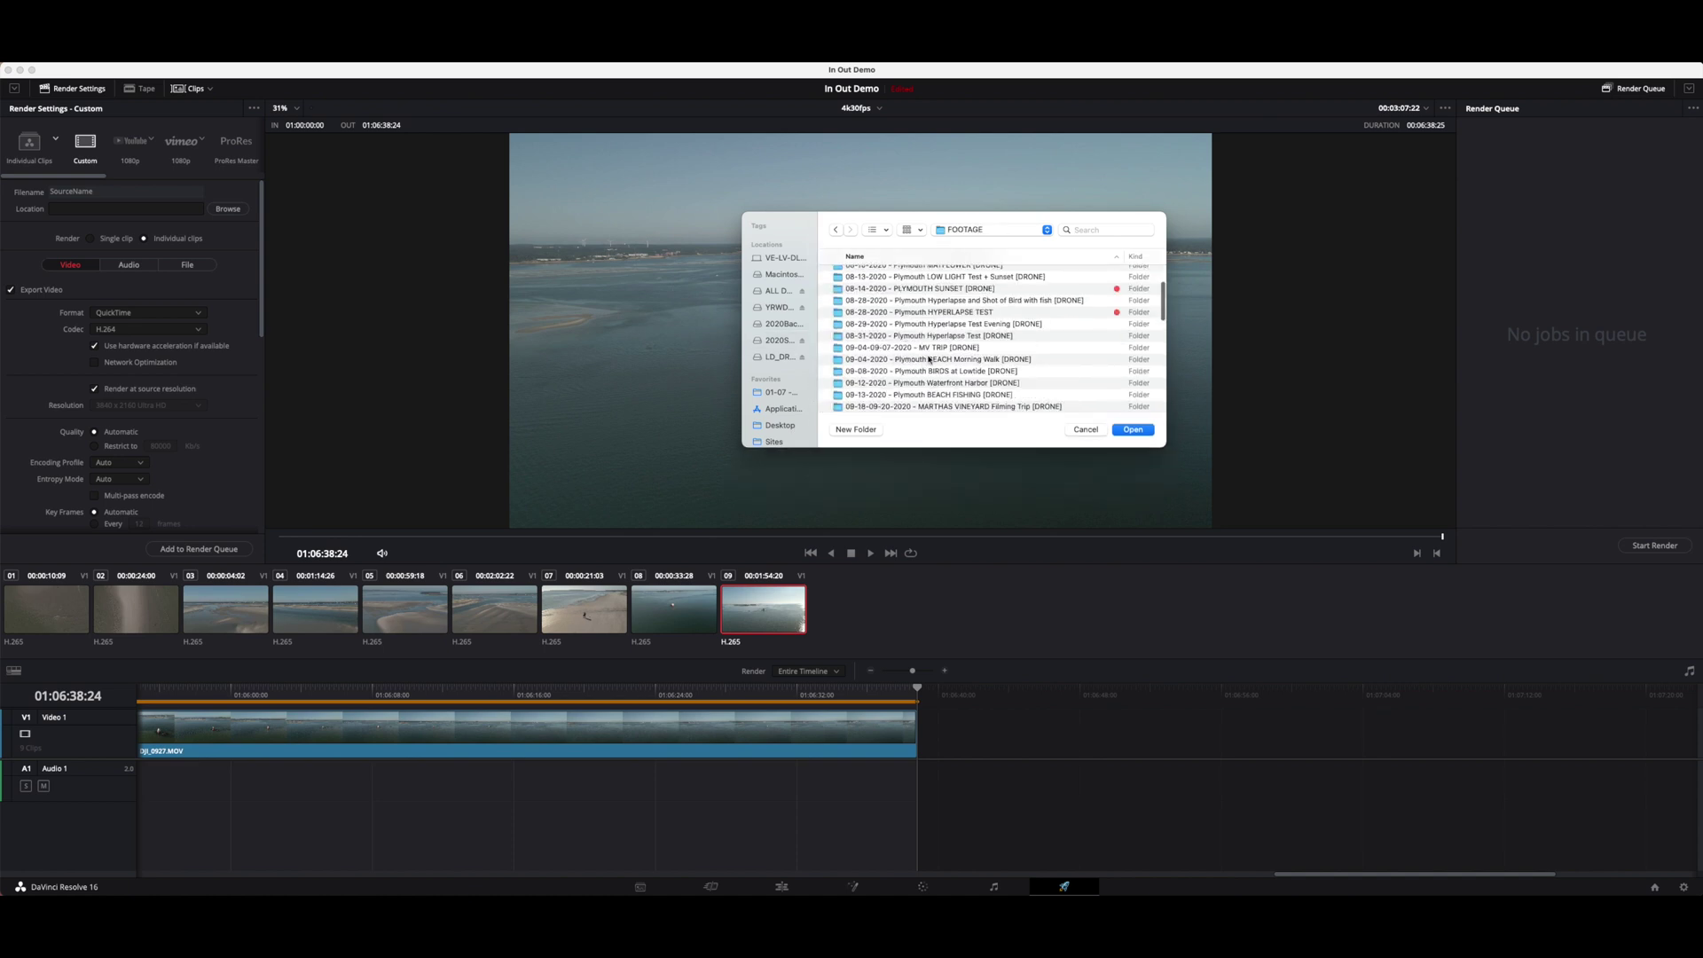
{"action": "double_click", "coordinate": [945, 359]}
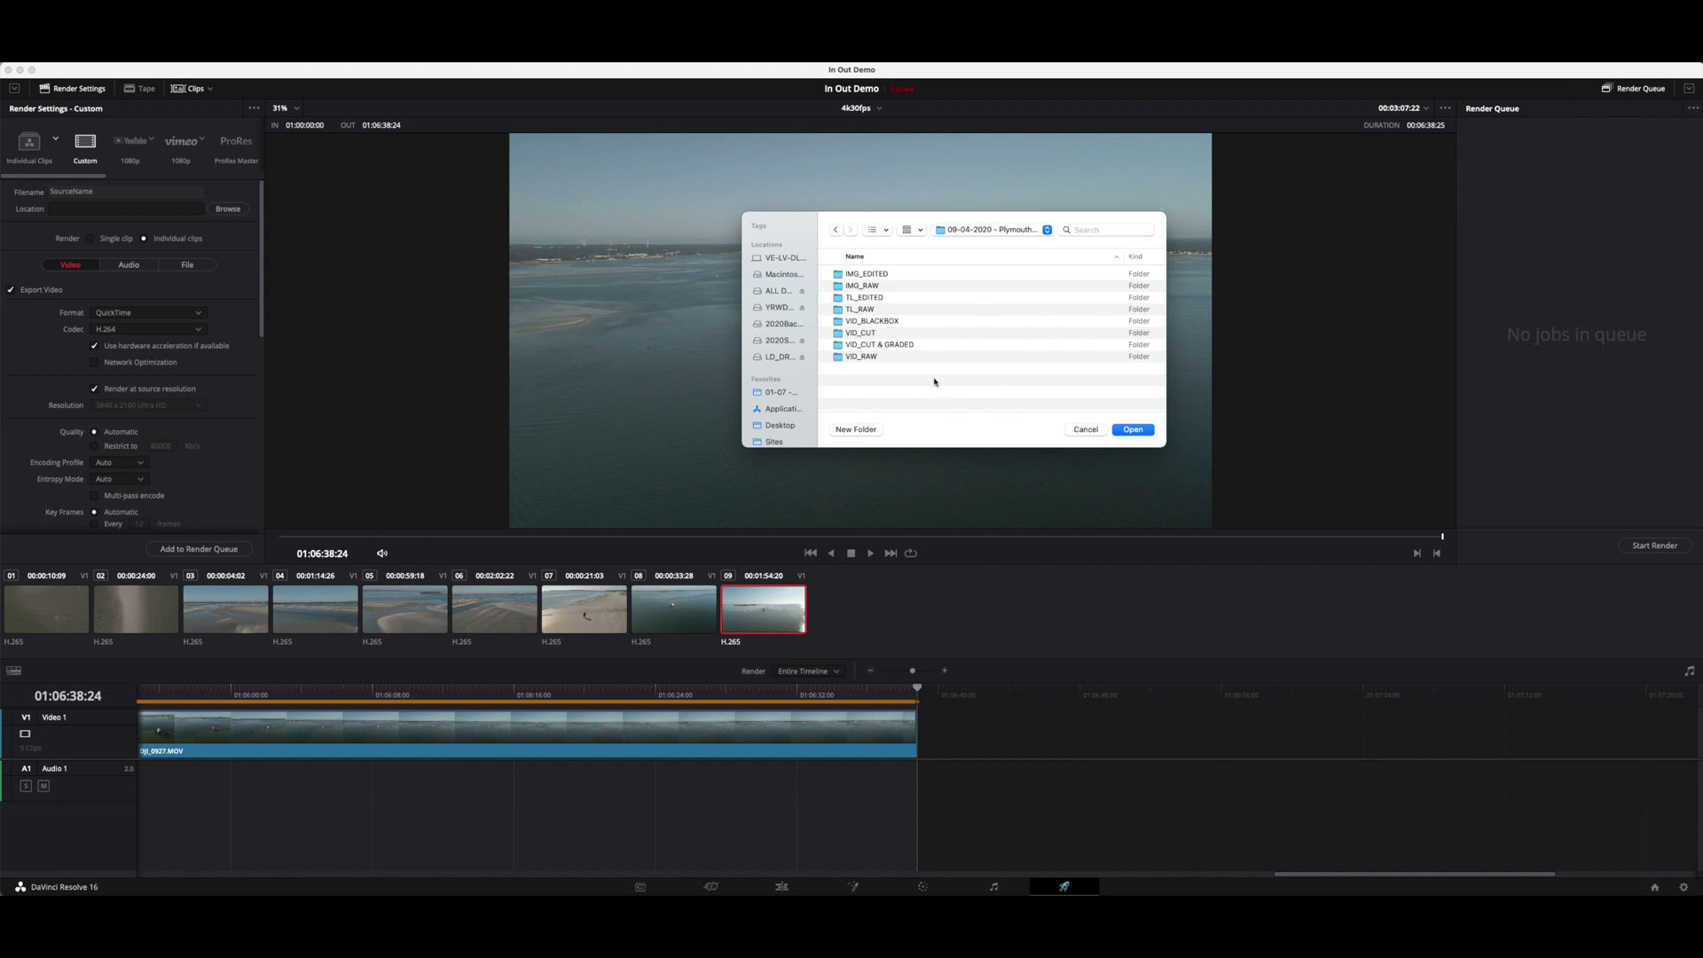
{"action": "left_click", "coordinate": [873, 357]}
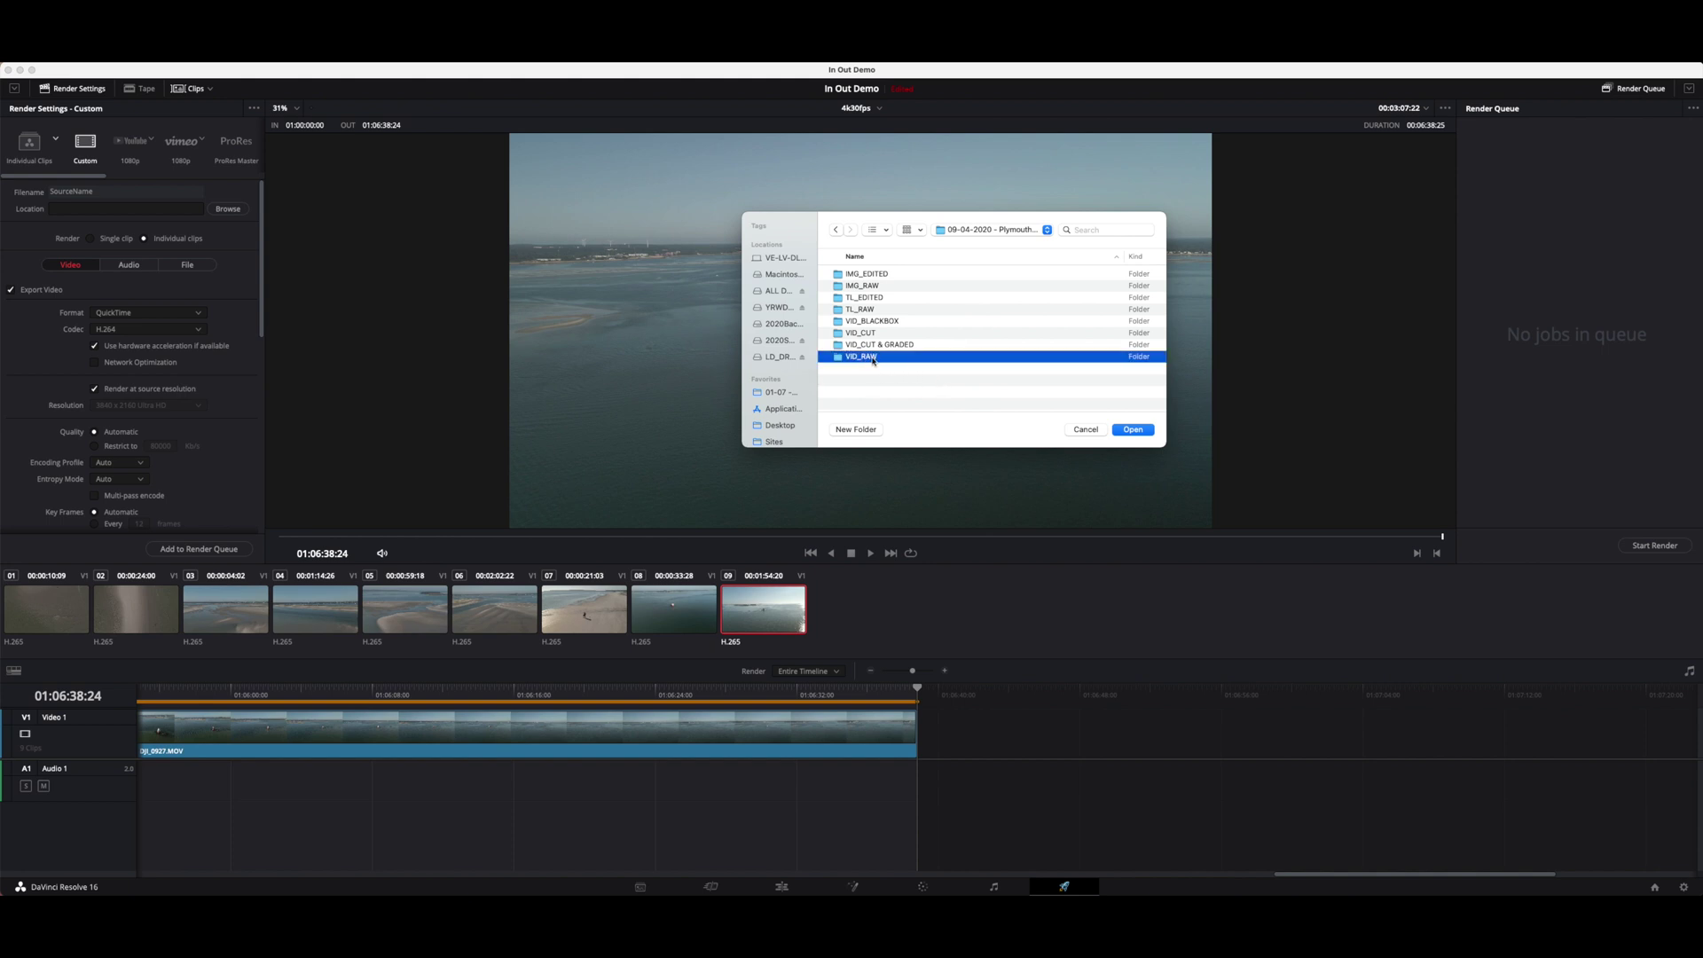
{"action": "left_click", "coordinate": [868, 333]}
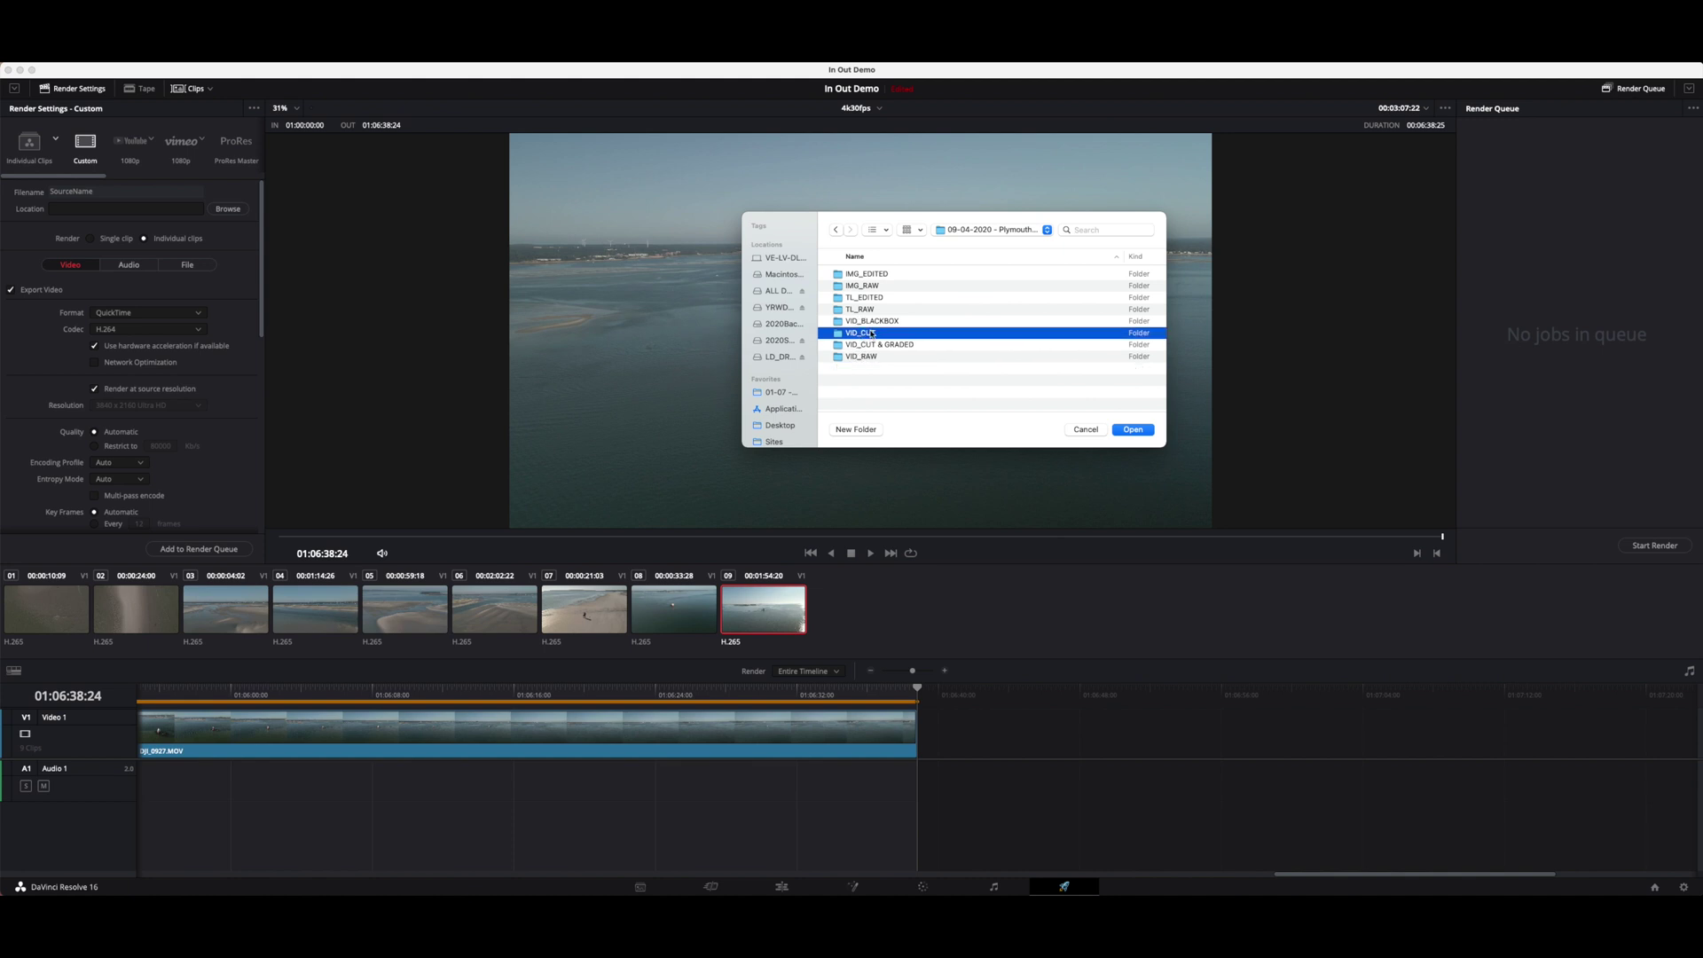
{"action": "double_click", "coordinate": [875, 335]}
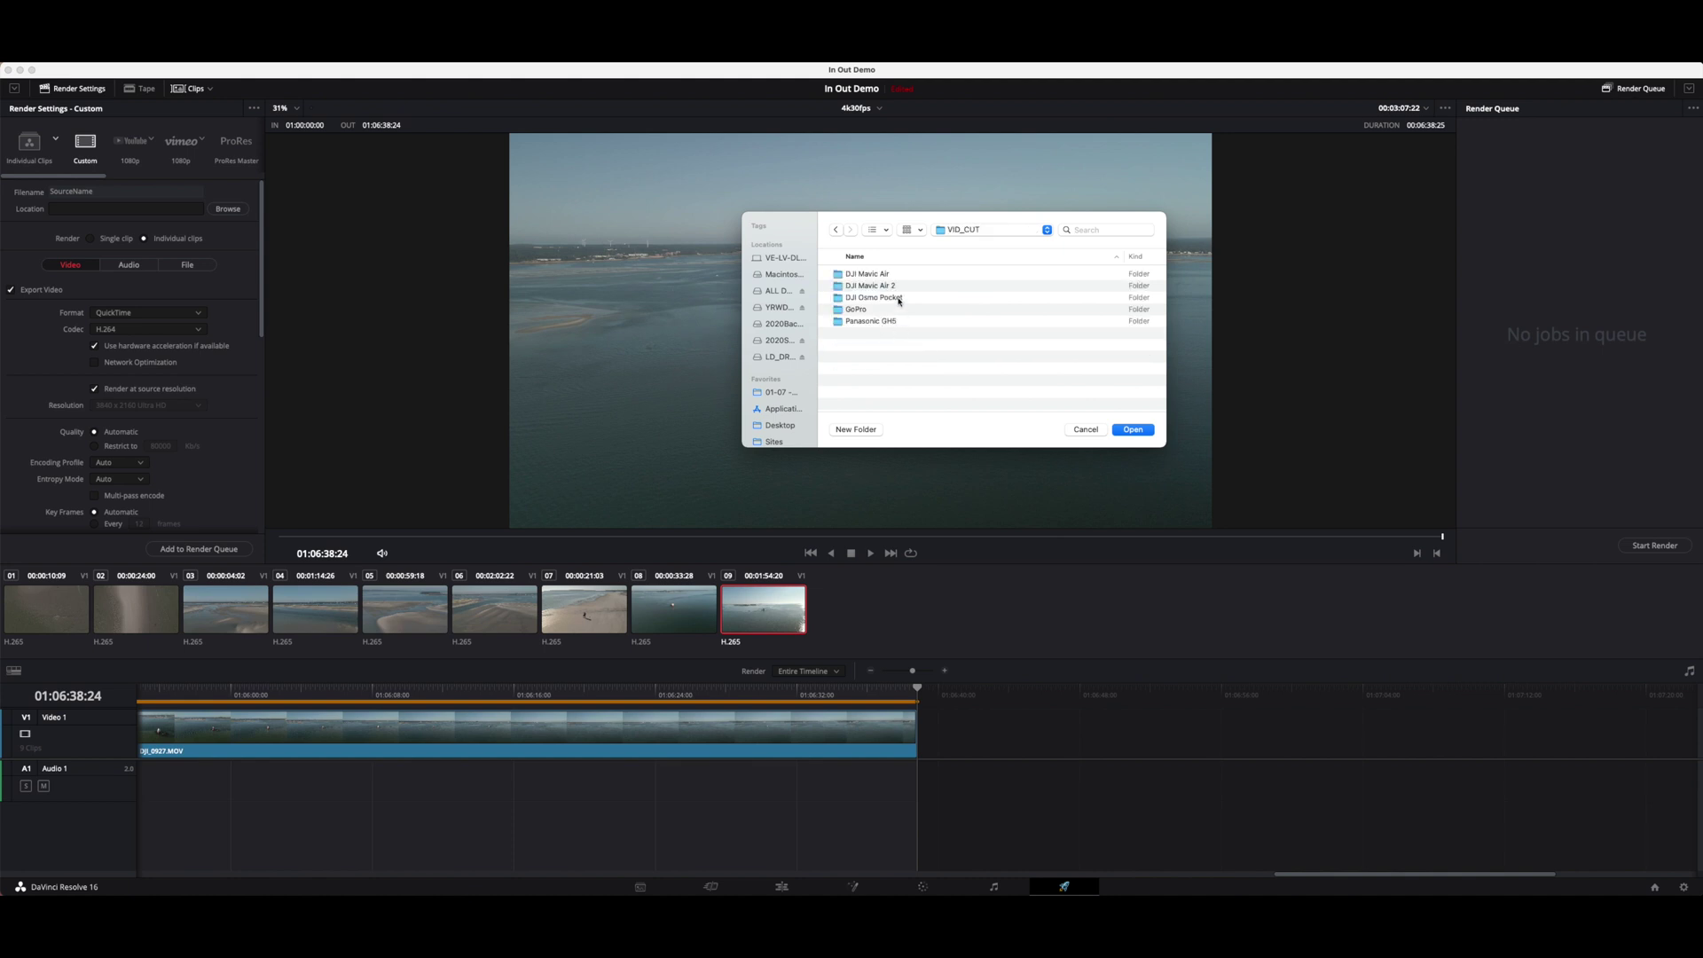
{"action": "double_click", "coordinate": [878, 285]}
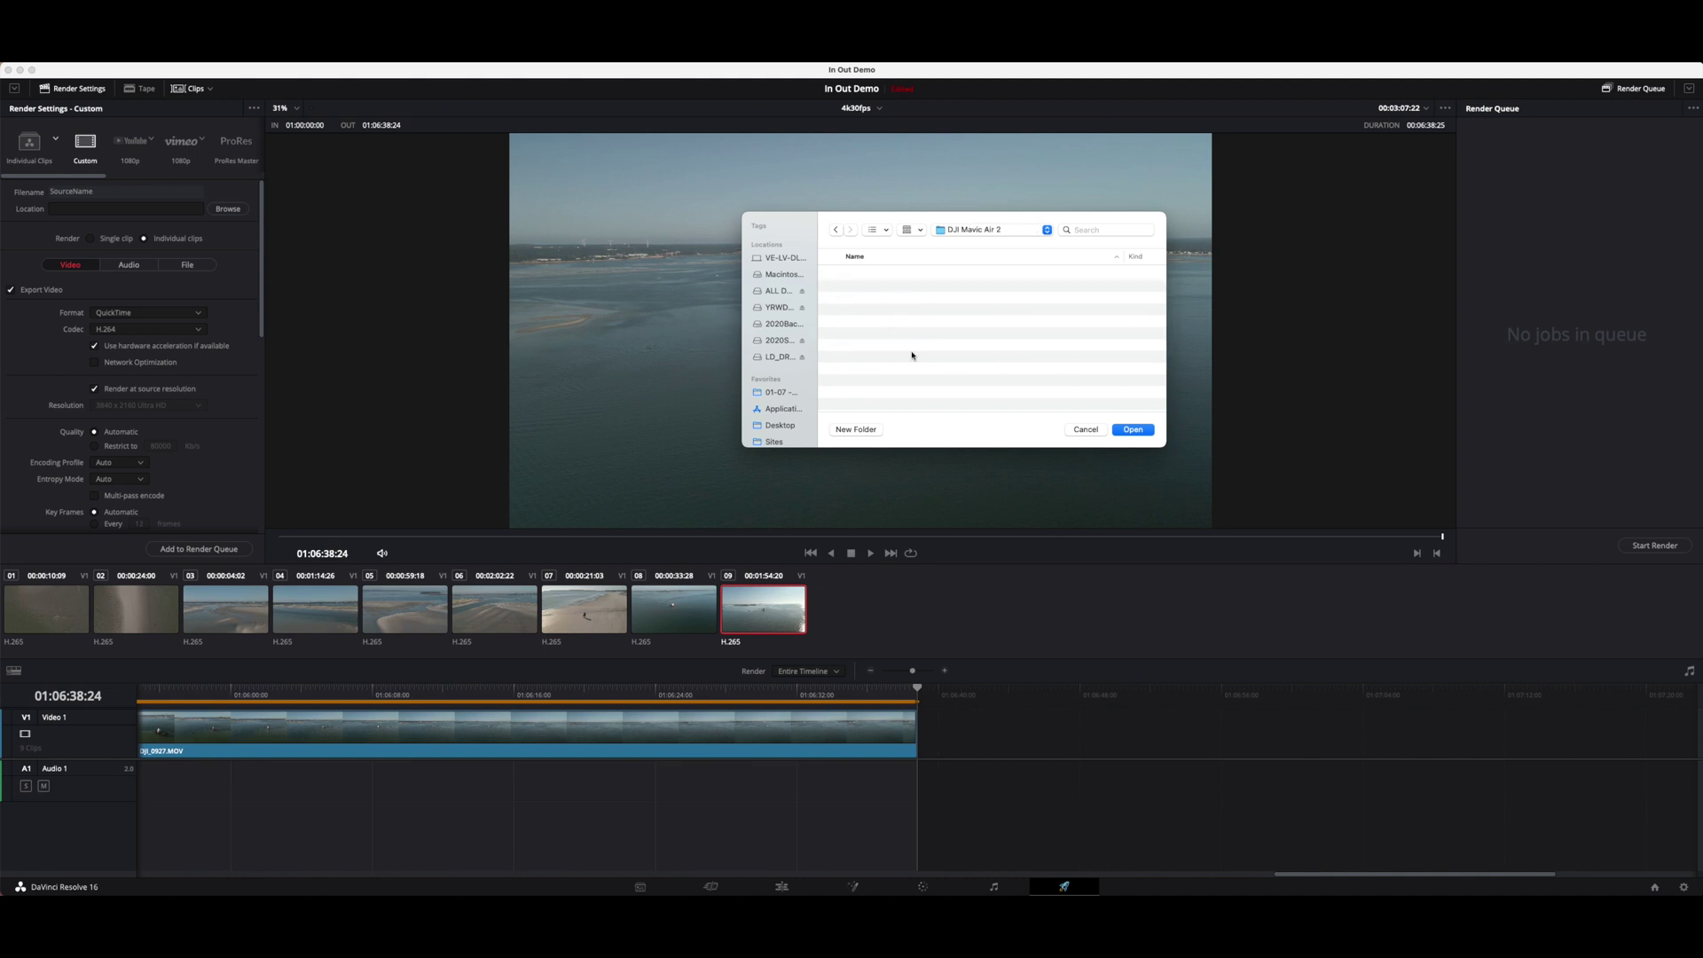
{"action": "left_click", "coordinate": [1134, 431]}
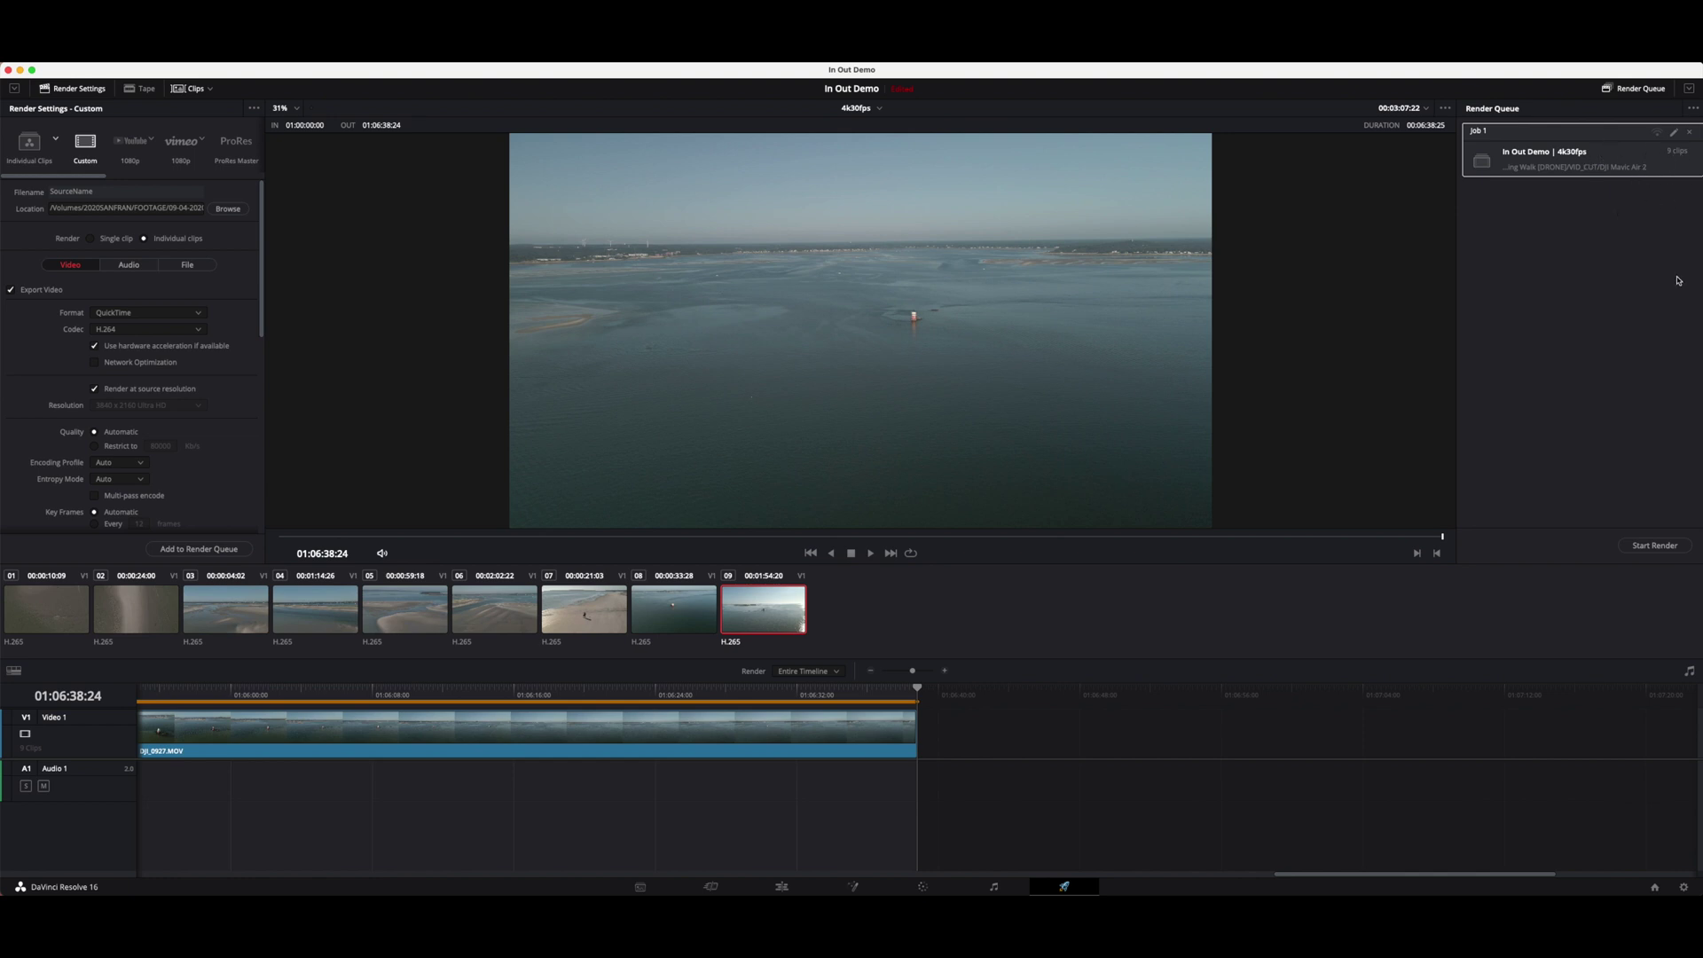
Step: Render Job 1 at 4k30fps, then minimize Resolve once the job completes
{"action": "left_click", "coordinate": [1655, 545]}
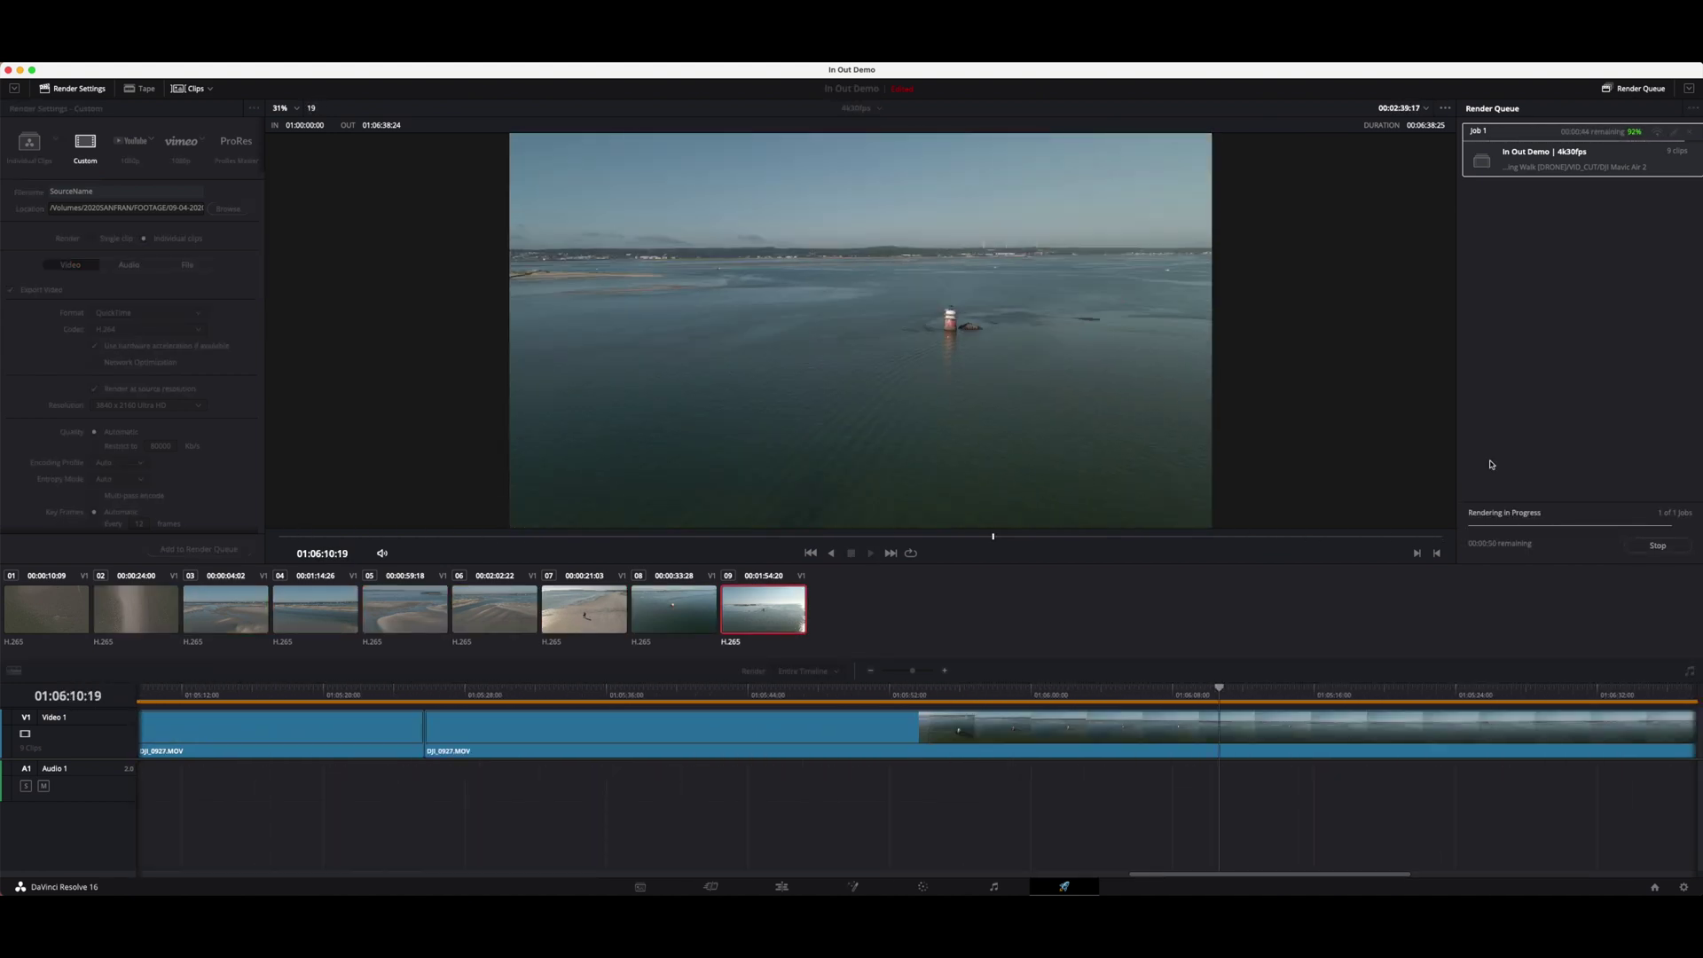
{"action": "left_click", "coordinate": [20, 71]}
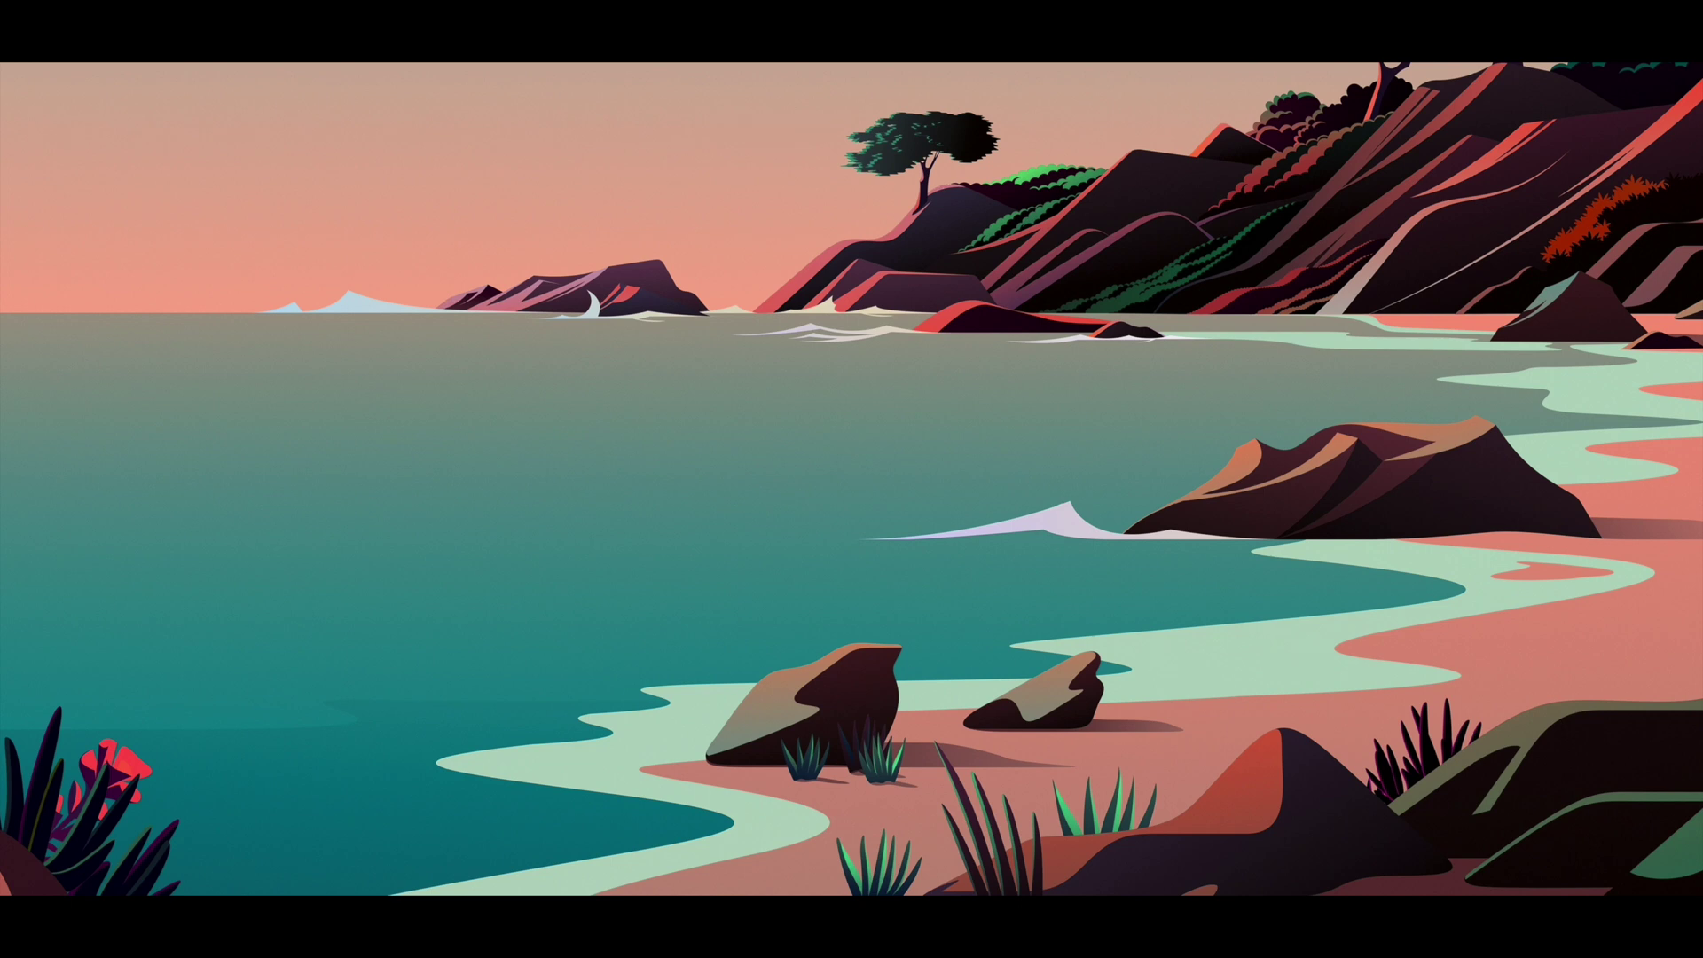
Step: Open VID_CUT > DJI Mavic Air 2 in Finder and briefly select all nine rendered files
{"action": "left_click", "coordinate": [476, 406]}
{"action": "double_click", "coordinate": [476, 406]}
{"action": "double_click", "coordinate": [494, 312]}
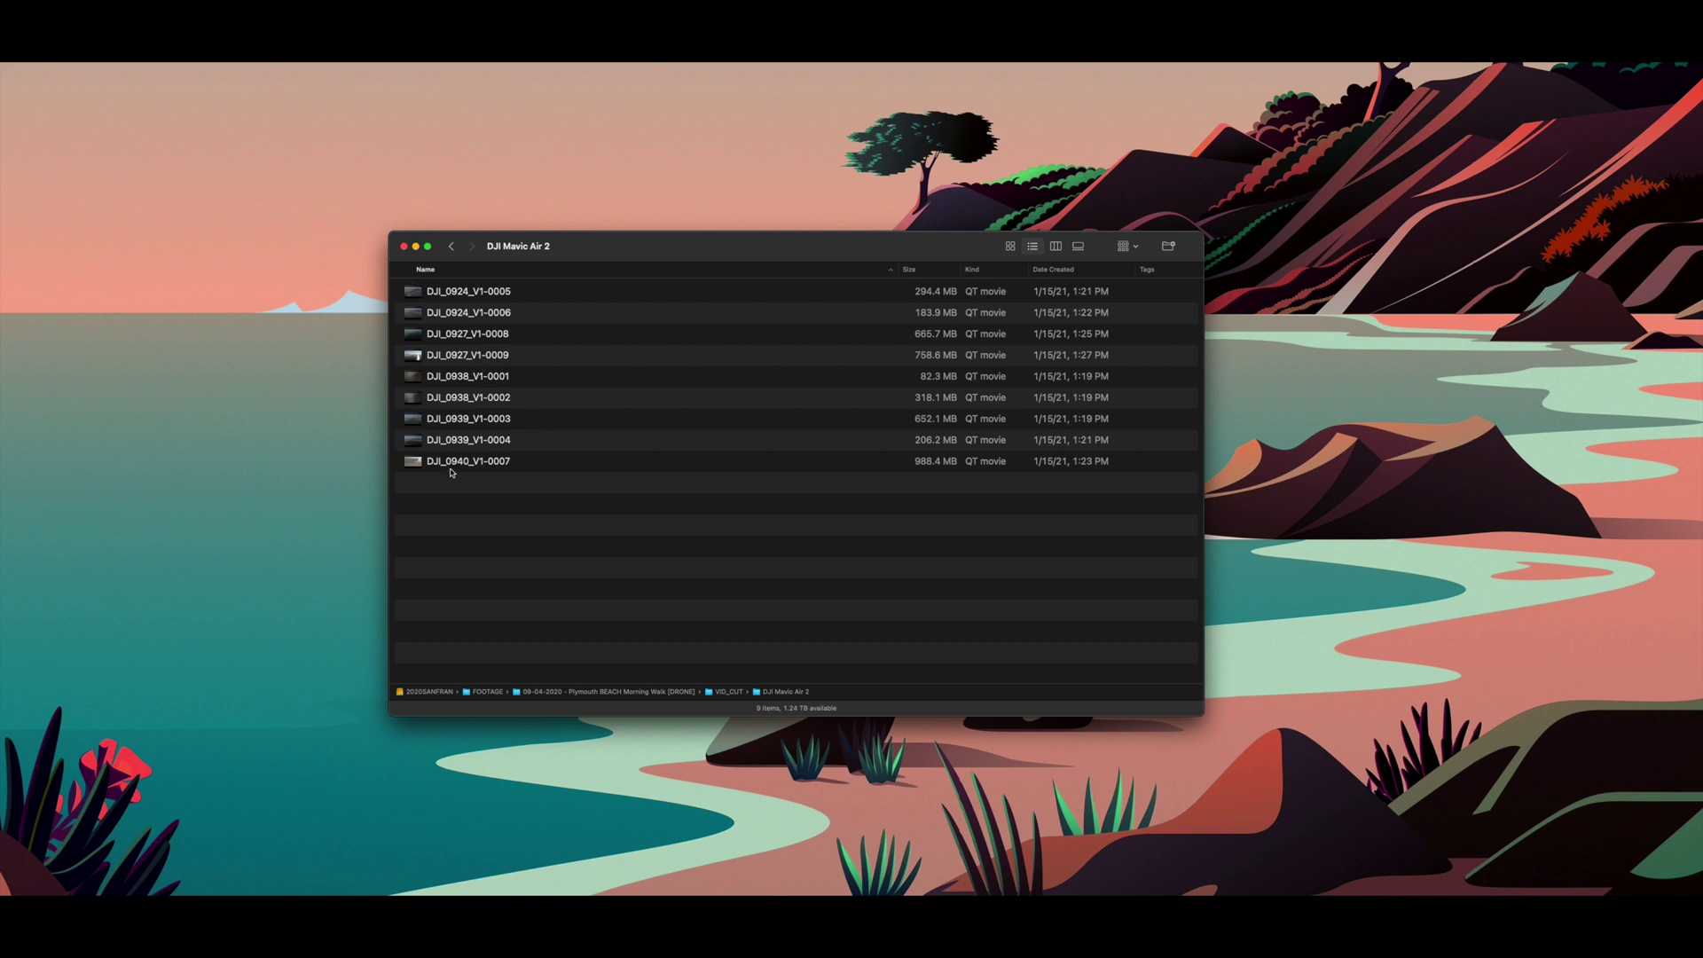
{"action": "left_click_drag", "start_coordinate": [434, 494], "coordinate": [488, 284]}
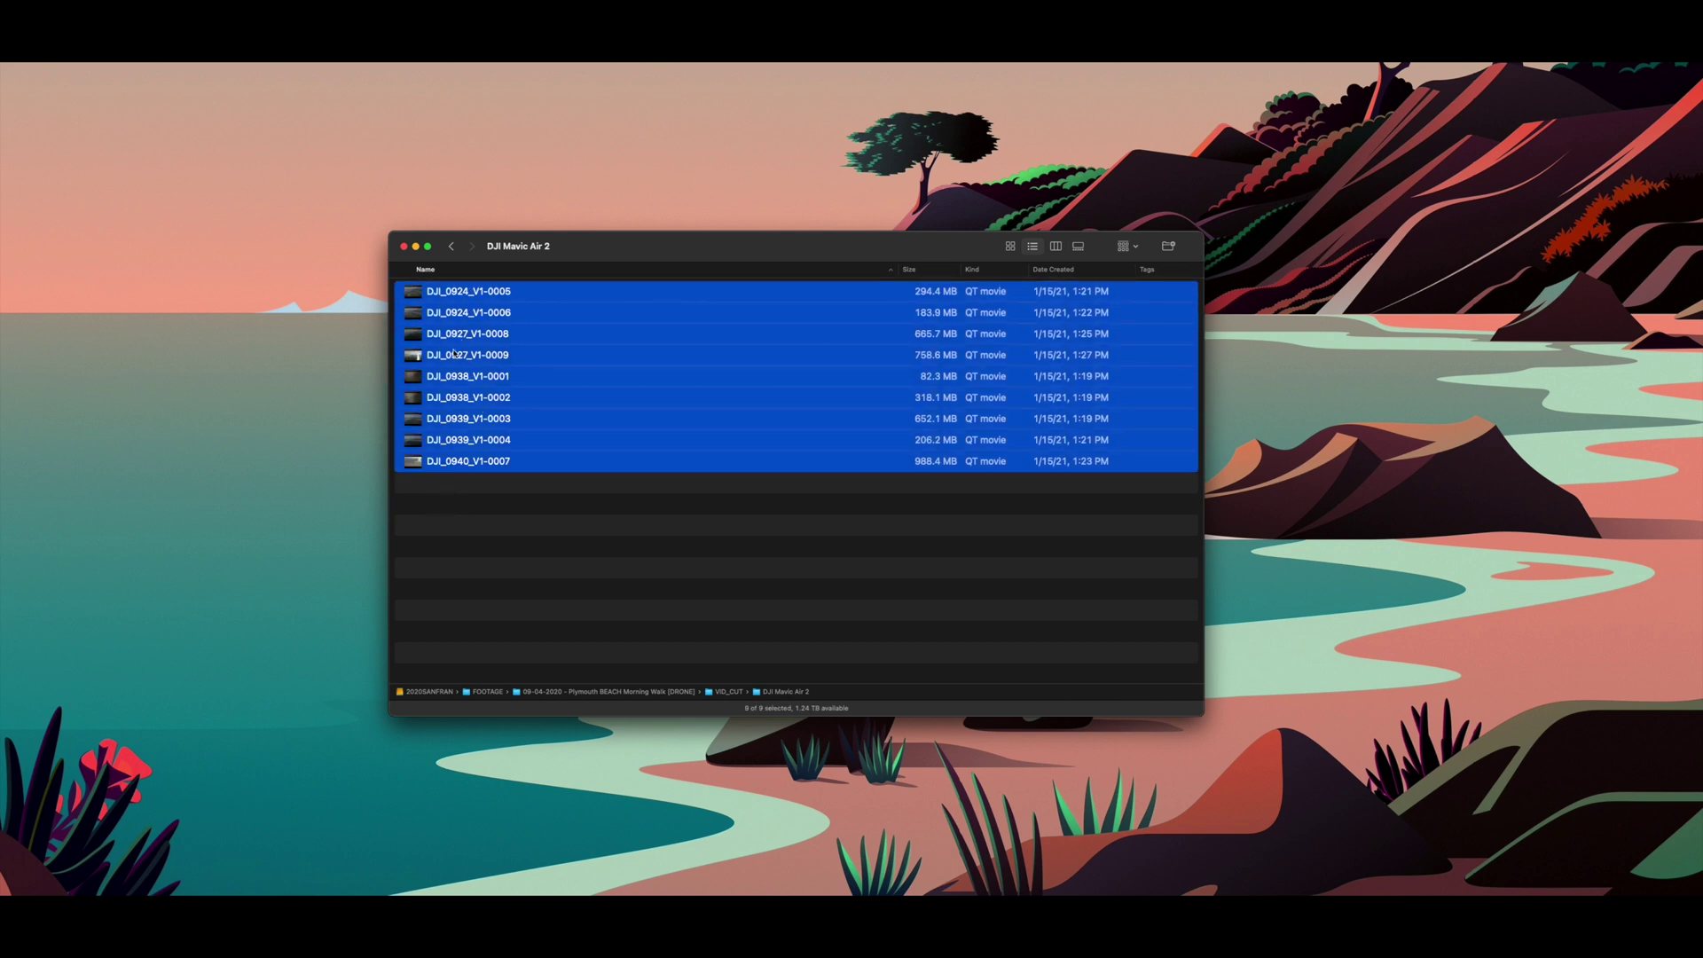
{"action": "left_click", "coordinate": [500, 511]}
Step: Inspect renders DJI_0924_V1-0005/0006, DJI_0927_V1-0008/0009 and DJI_0938_V1-0001/0002 in turn
{"action": "left_click", "coordinate": [508, 296]}
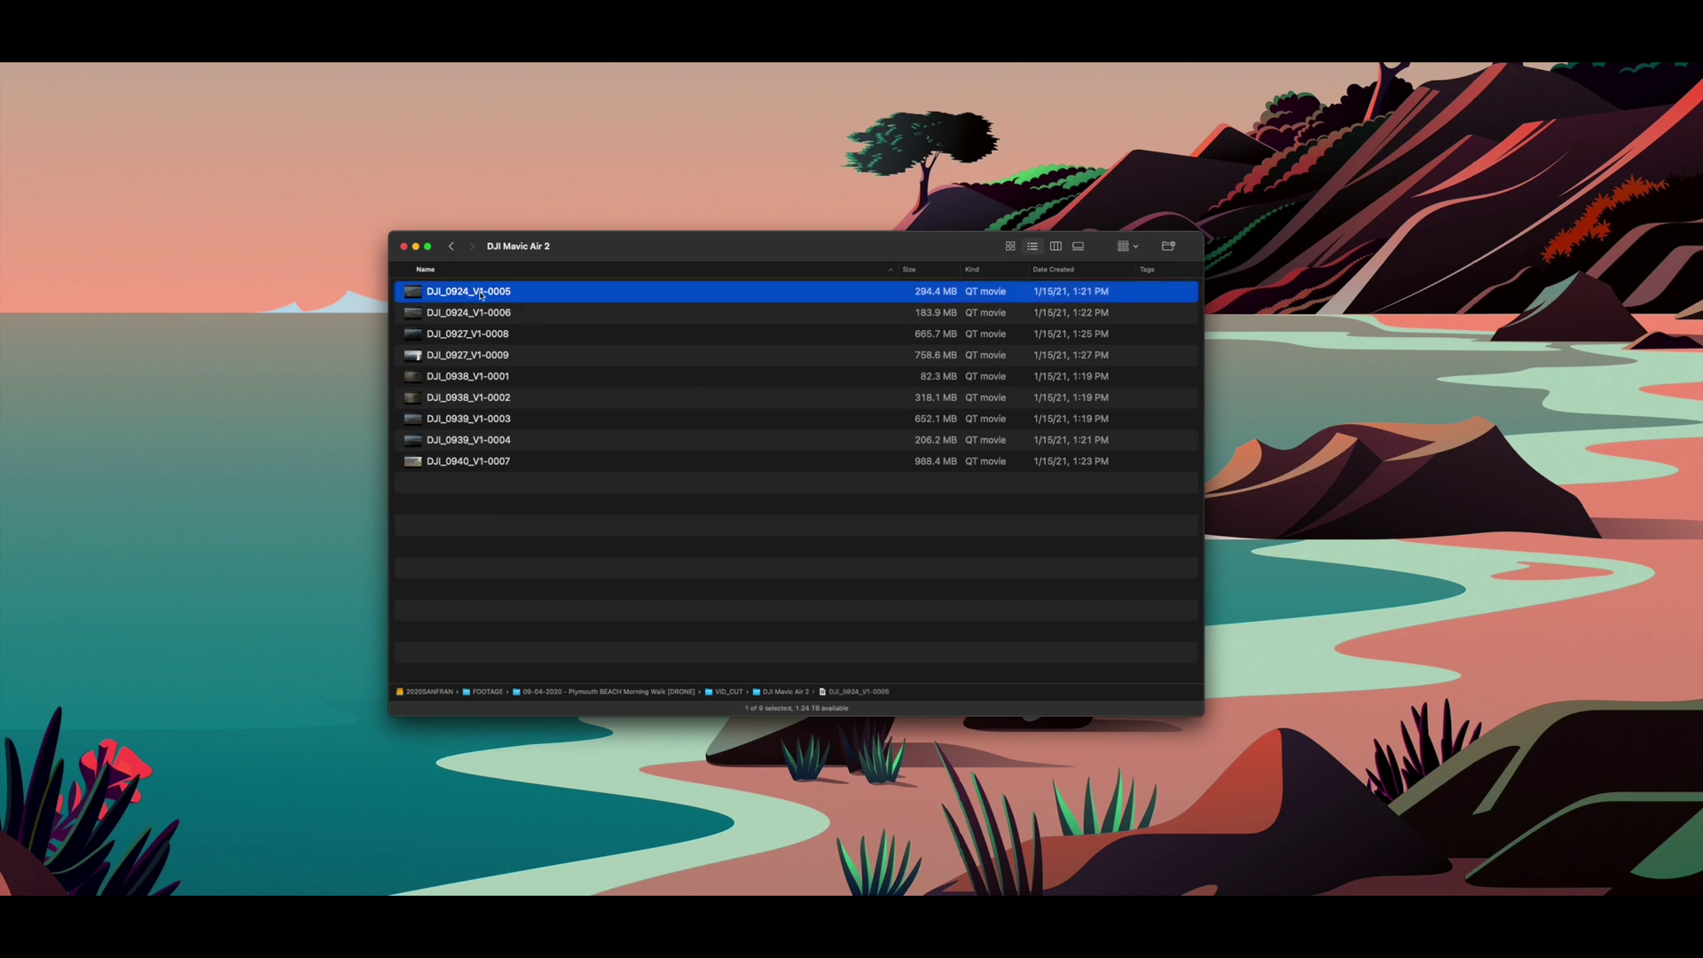
{"action": "left_click", "coordinate": [483, 317], "text": "shift"}
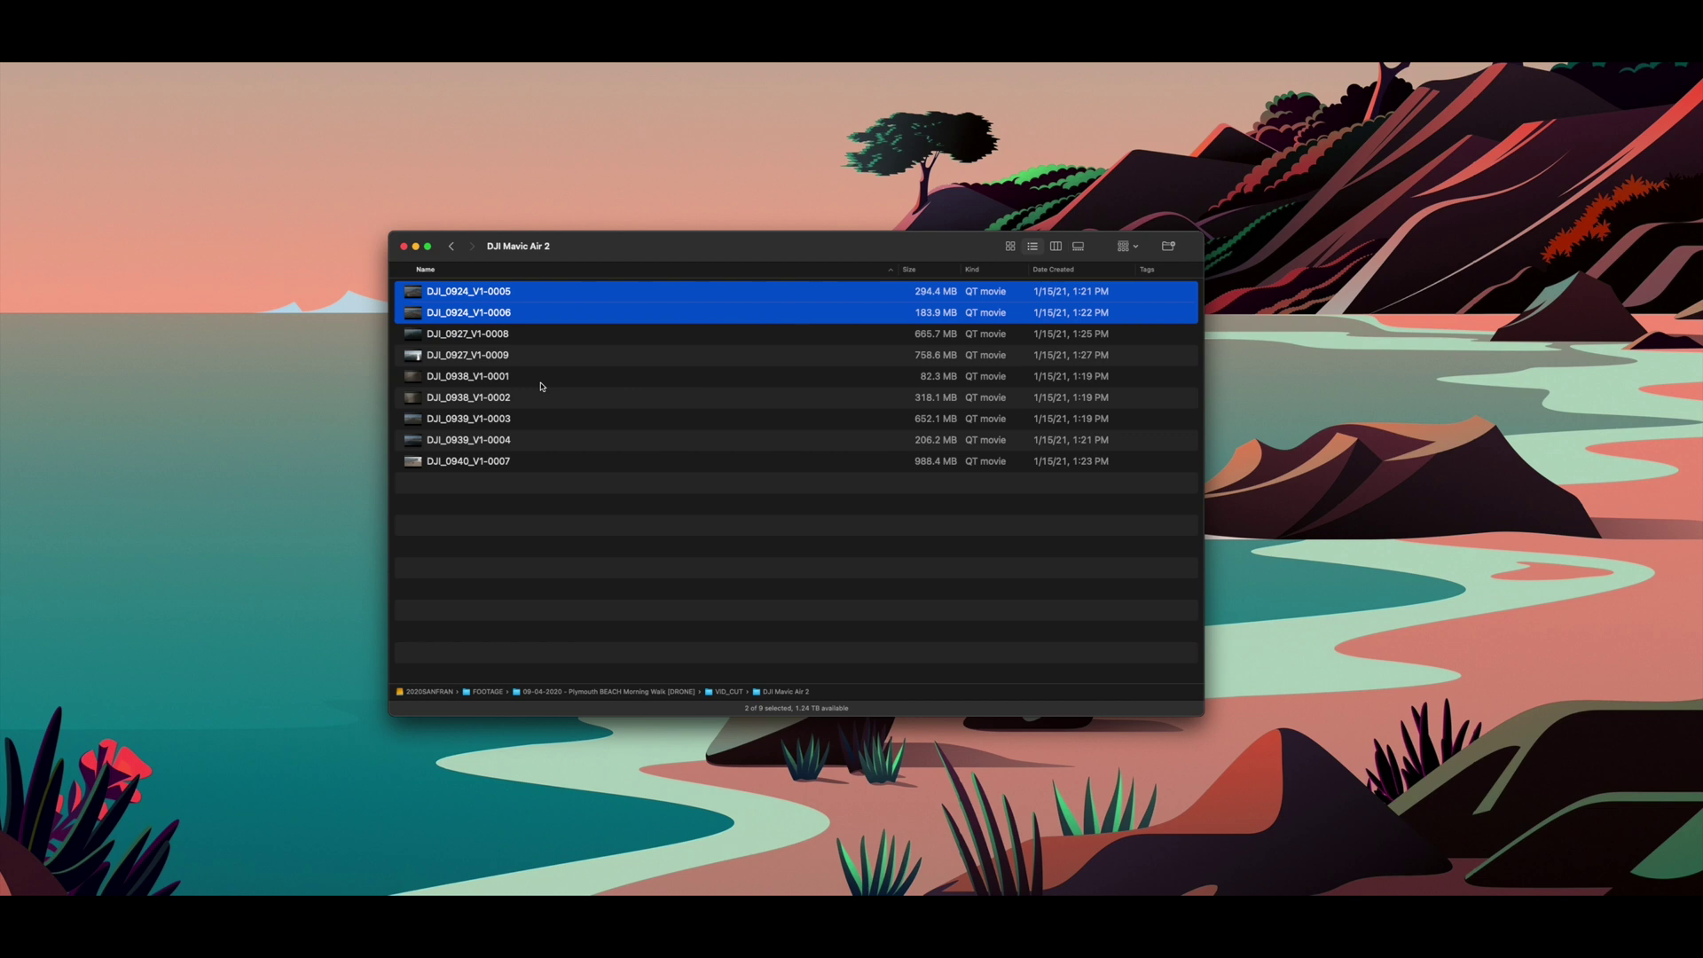
{"action": "left_click", "coordinate": [479, 337]}
{"action": "left_click", "coordinate": [492, 356], "text": "shift"}
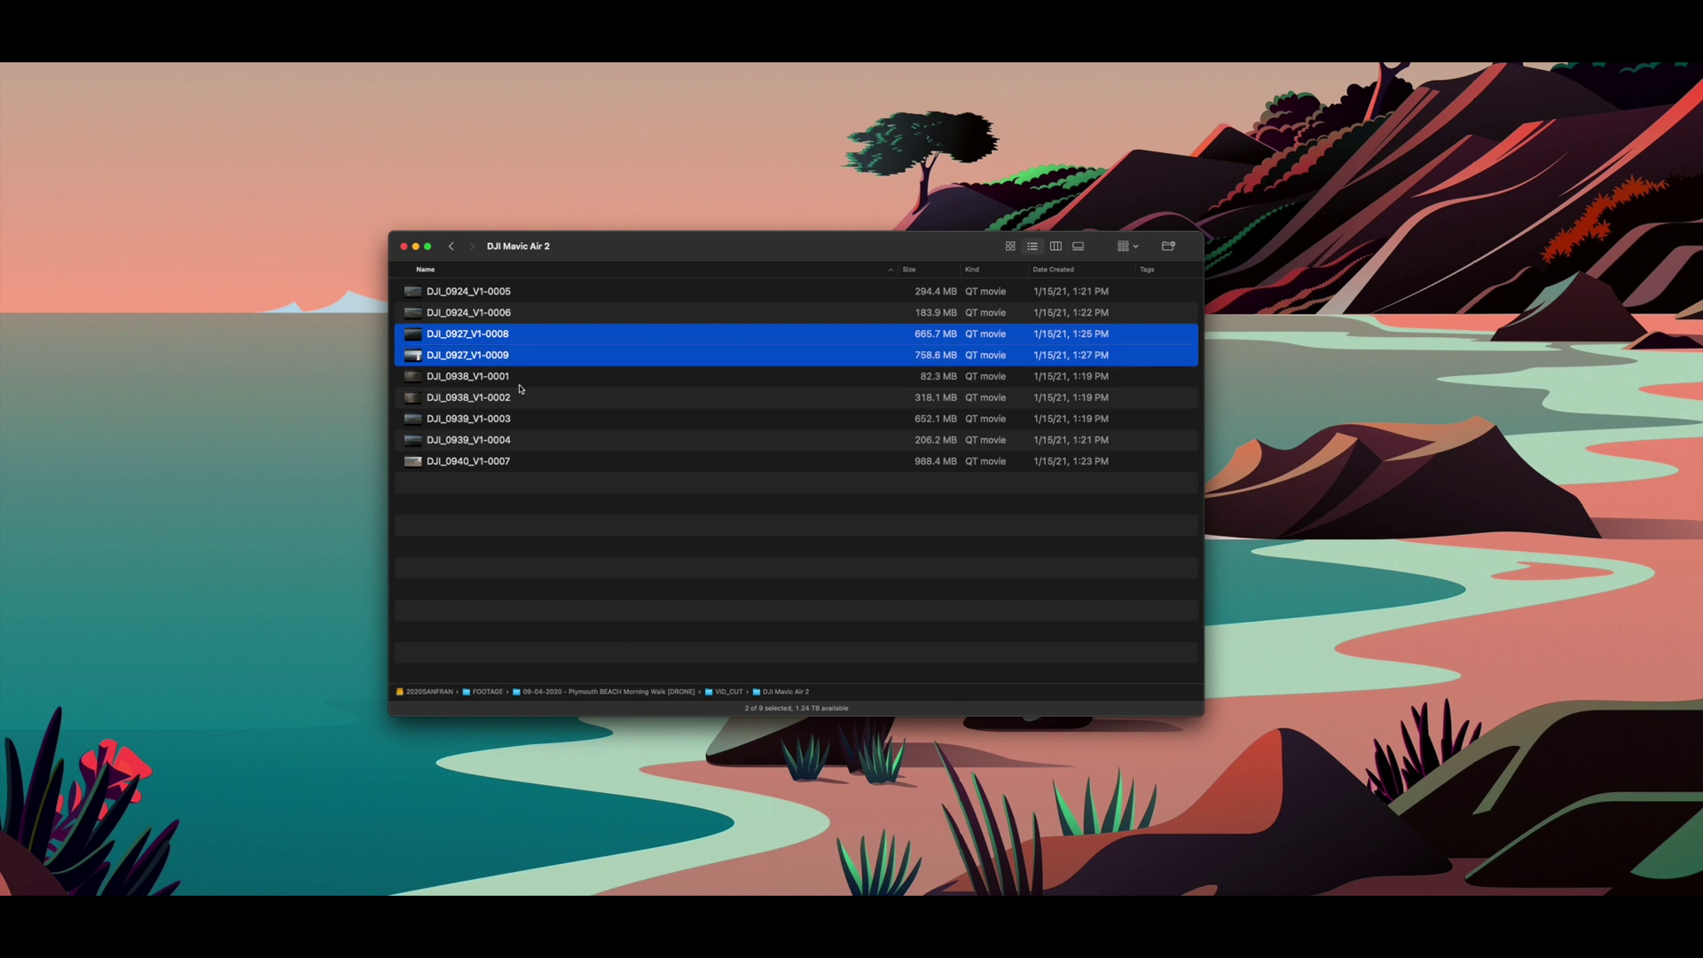
{"action": "left_click", "coordinate": [500, 380]}
{"action": "left_click", "coordinate": [504, 399], "text": "shift"}
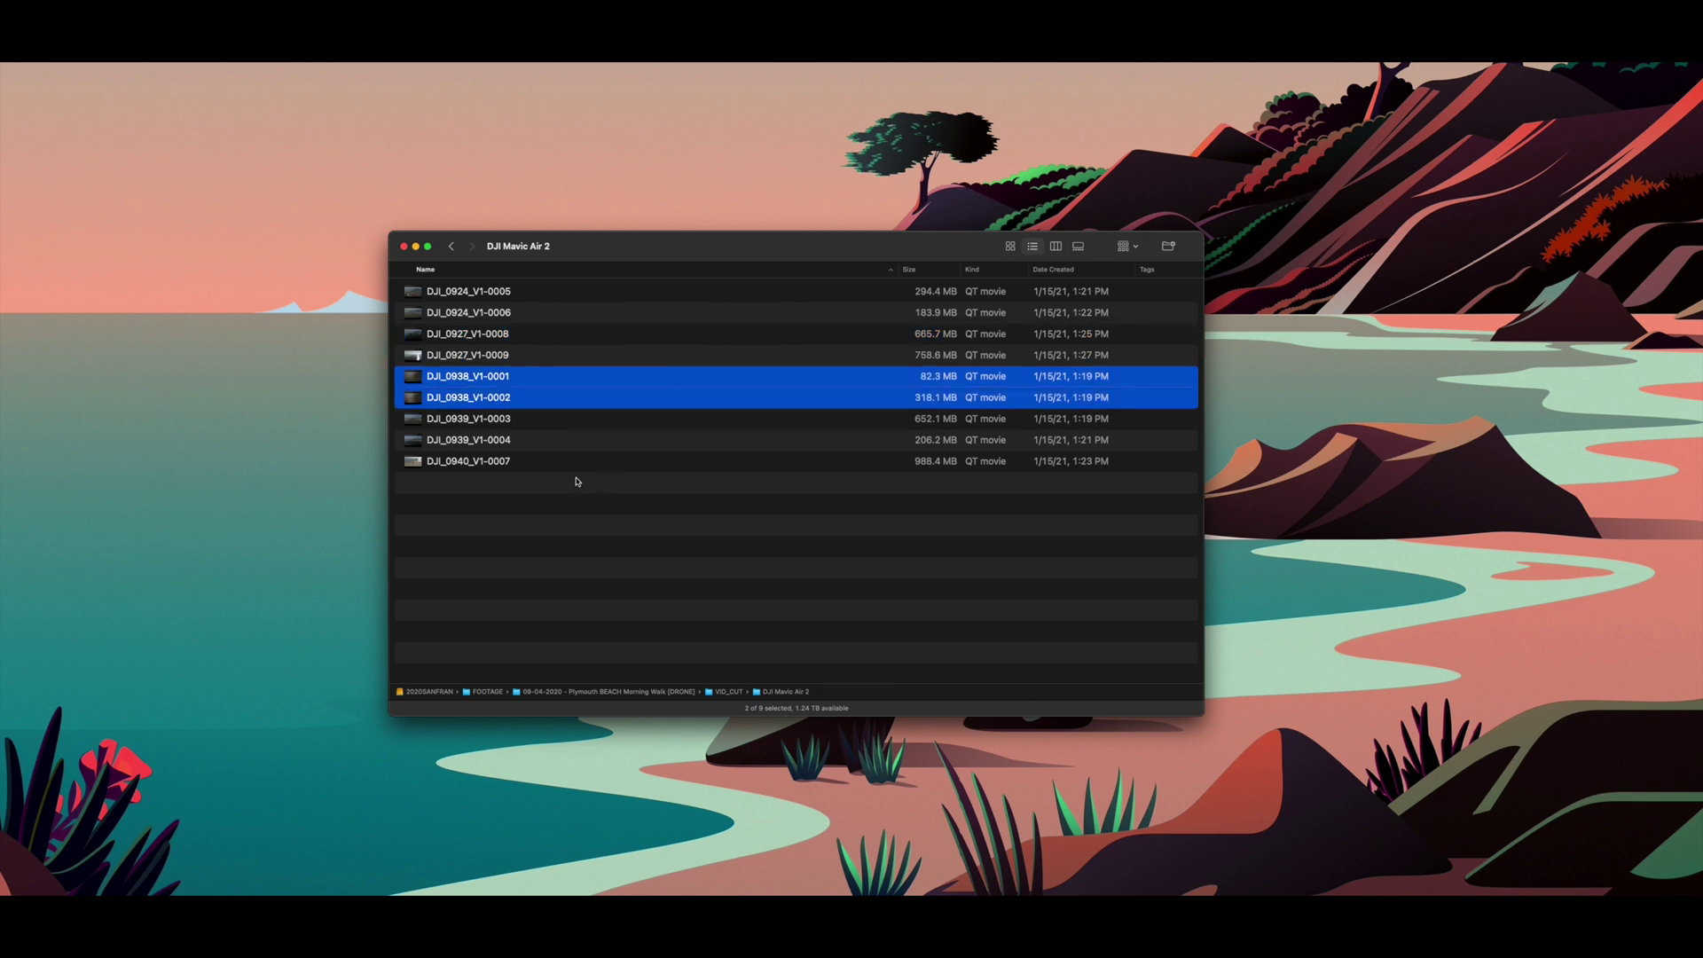